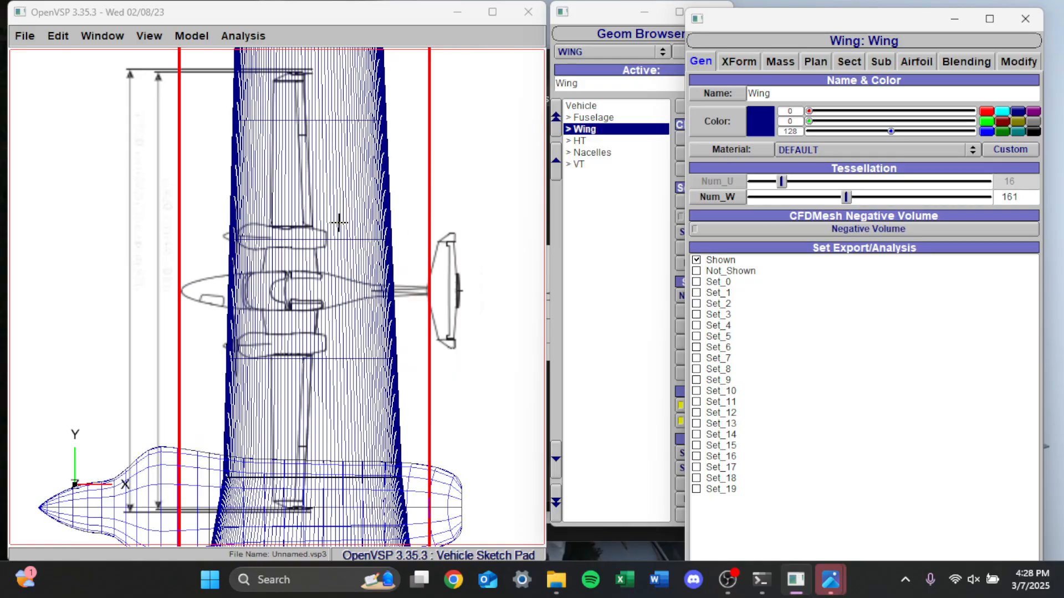
Set Num U of wing section 1 to 19.
click(855, 59)
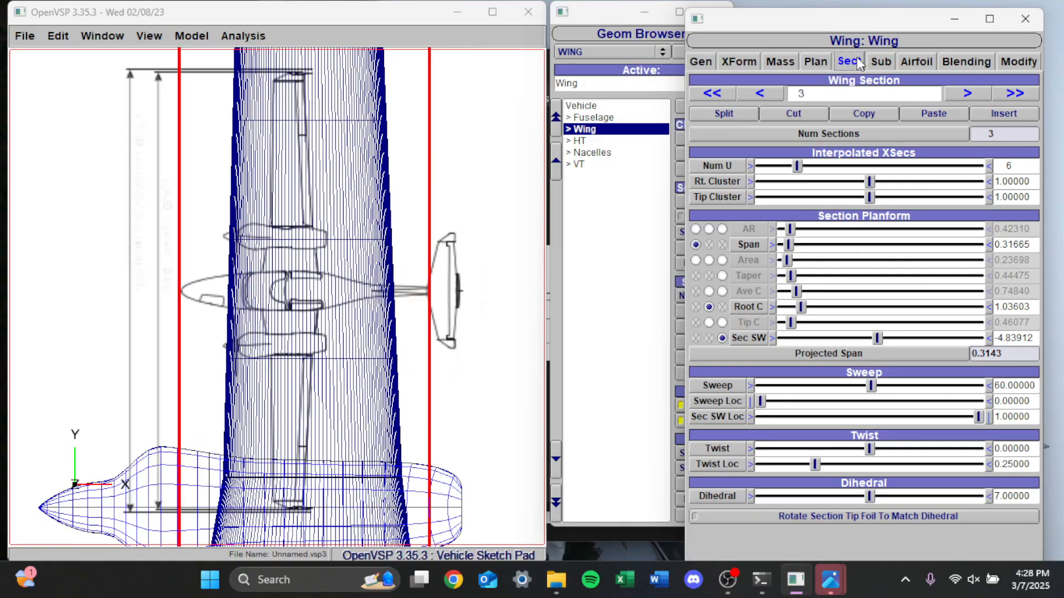
scroll(401, 178, down, 7)
scroll(395, 269, up, 5)
scroll(395, 270, down, 2)
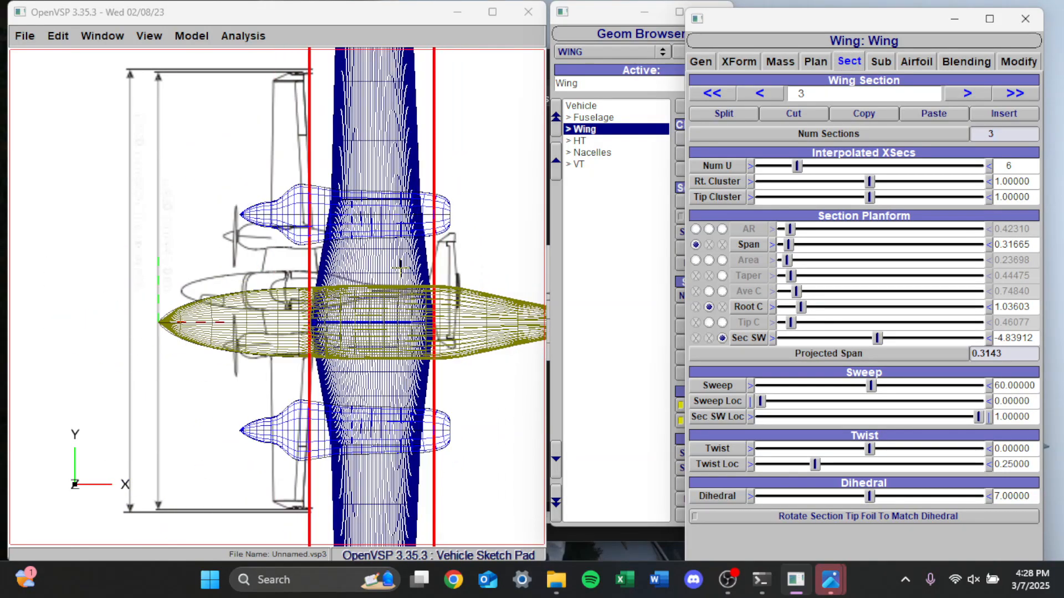
scroll(396, 269, up, 3)
click(773, 92)
click(773, 92)
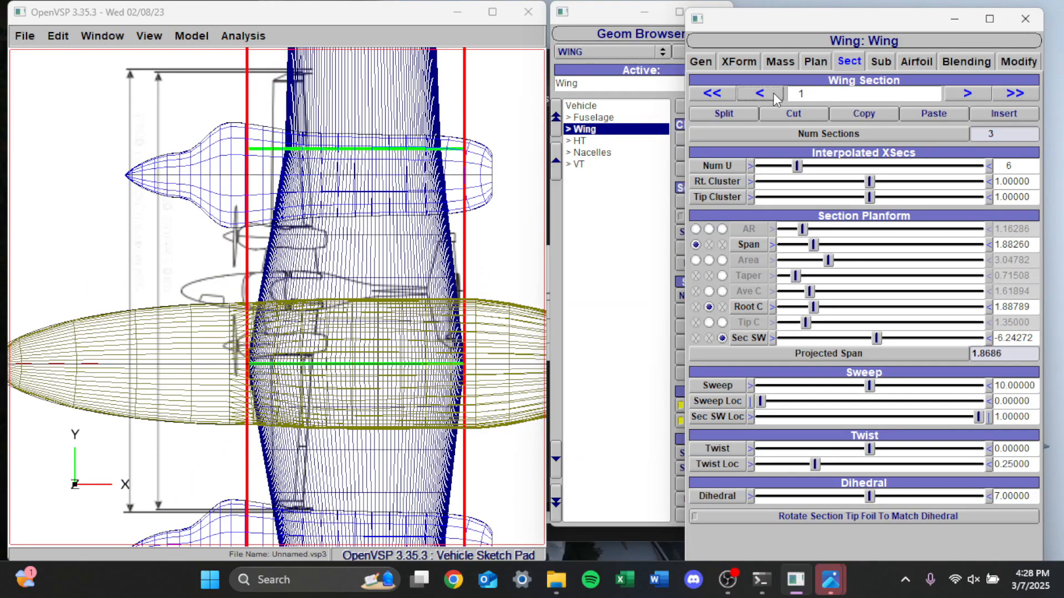
drag(797, 165, 915, 185)
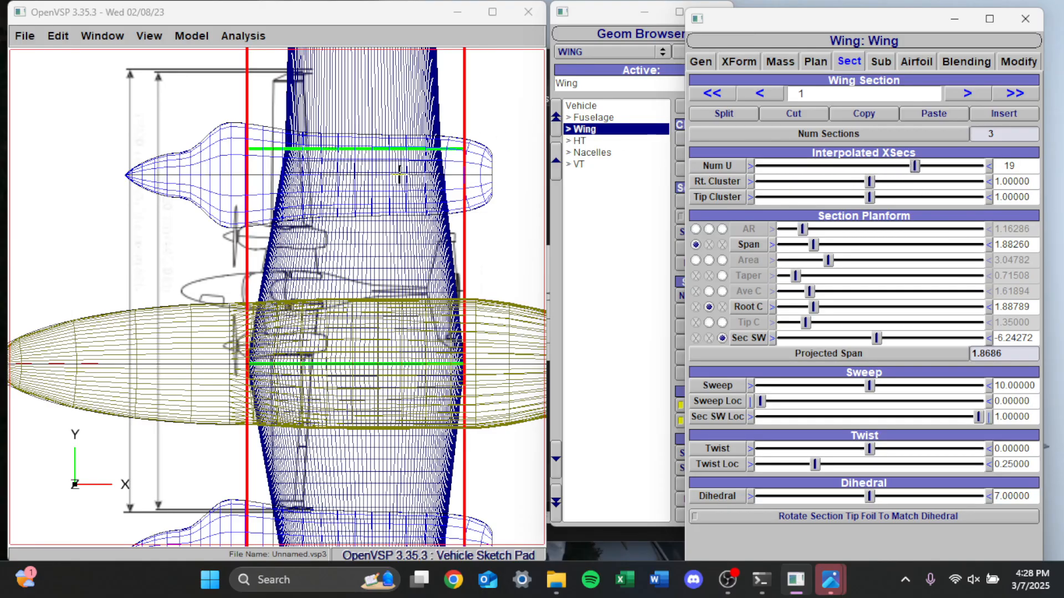
Display the fuselage, wing, HT, nacelles and VT together in Hidden surface mode.
drag(766, 25, 822, 22)
drag(591, 117, 579, 165)
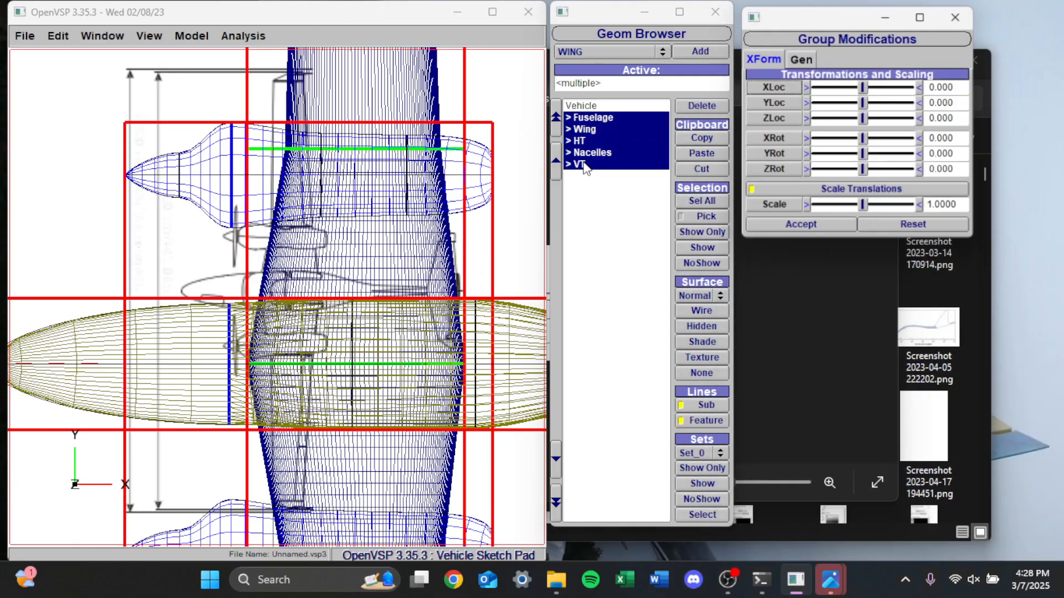
click(695, 326)
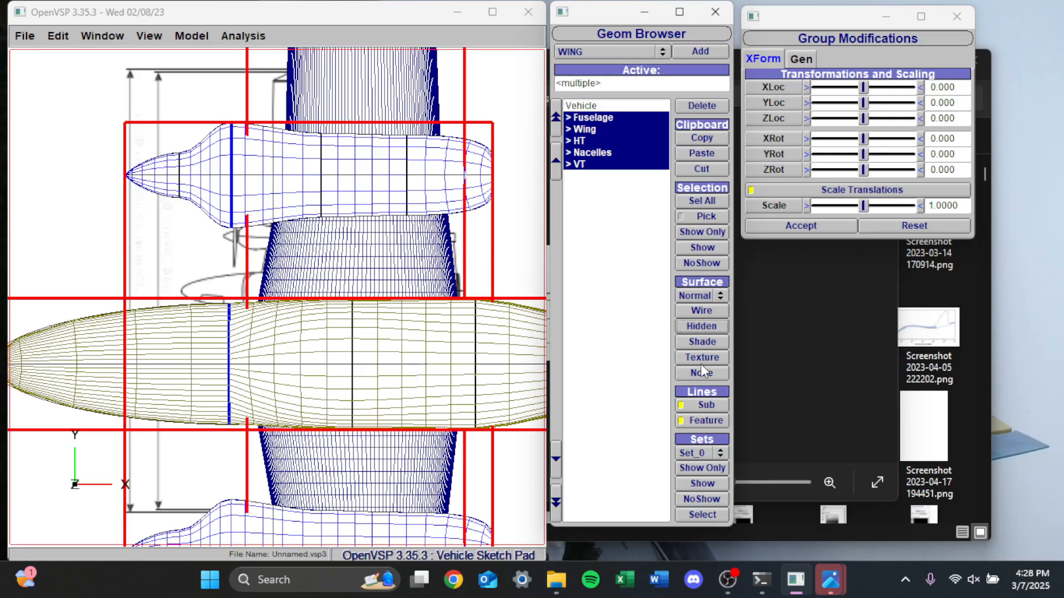
Compare the Wire, Shade and Texture displays on all components, finishing with the Hidden surface mode.
click(703, 342)
click(702, 326)
click(701, 311)
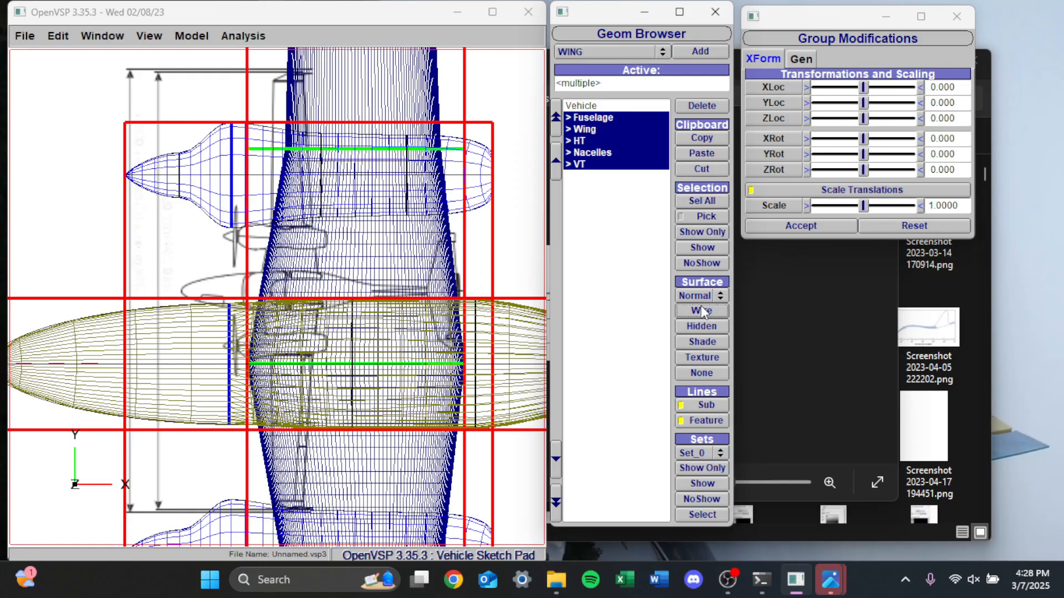
click(696, 342)
click(701, 354)
click(703, 327)
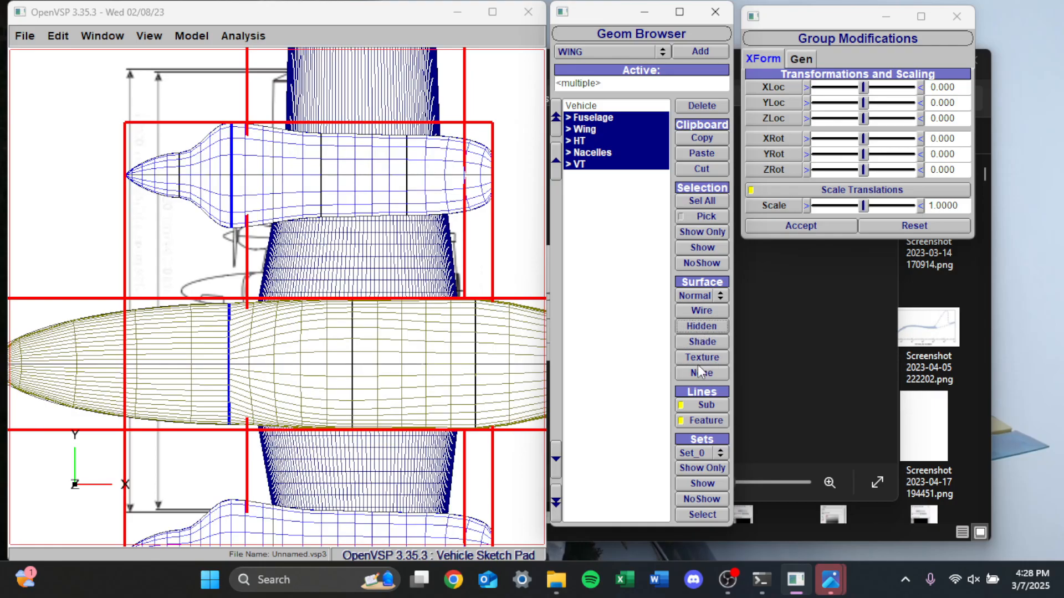
click(697, 312)
click(698, 326)
click(702, 341)
click(702, 327)
Select all components in the geometry list and clear the selection again.
click(597, 185)
drag(588, 119, 578, 169)
click(589, 237)
drag(588, 119, 582, 161)
click(601, 261)
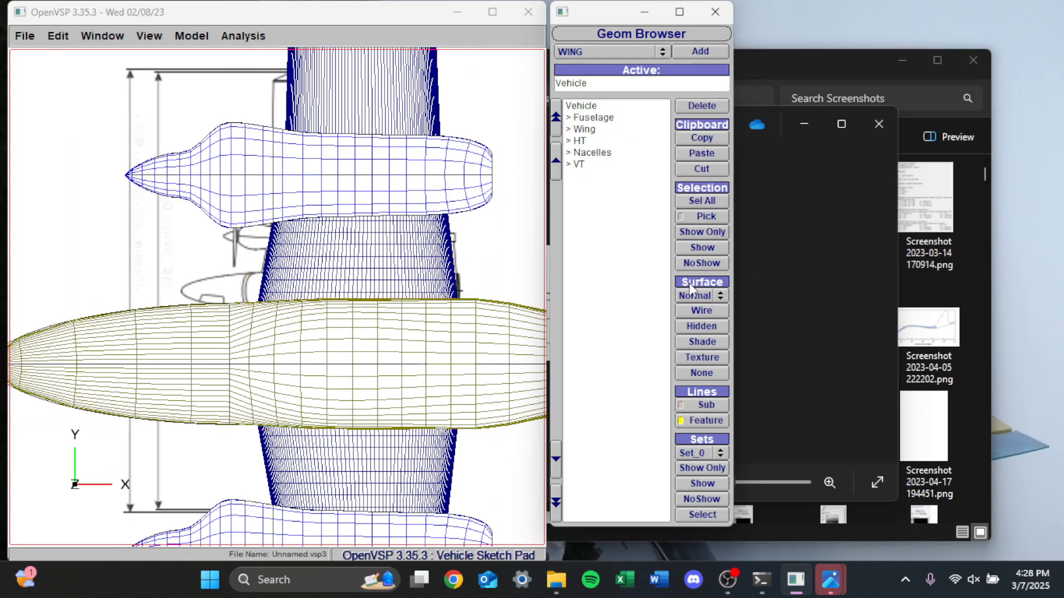
click(696, 201)
click(635, 246)
Review the section parameters of the horizontal tail's first section.
click(593, 117)
click(584, 129)
click(579, 141)
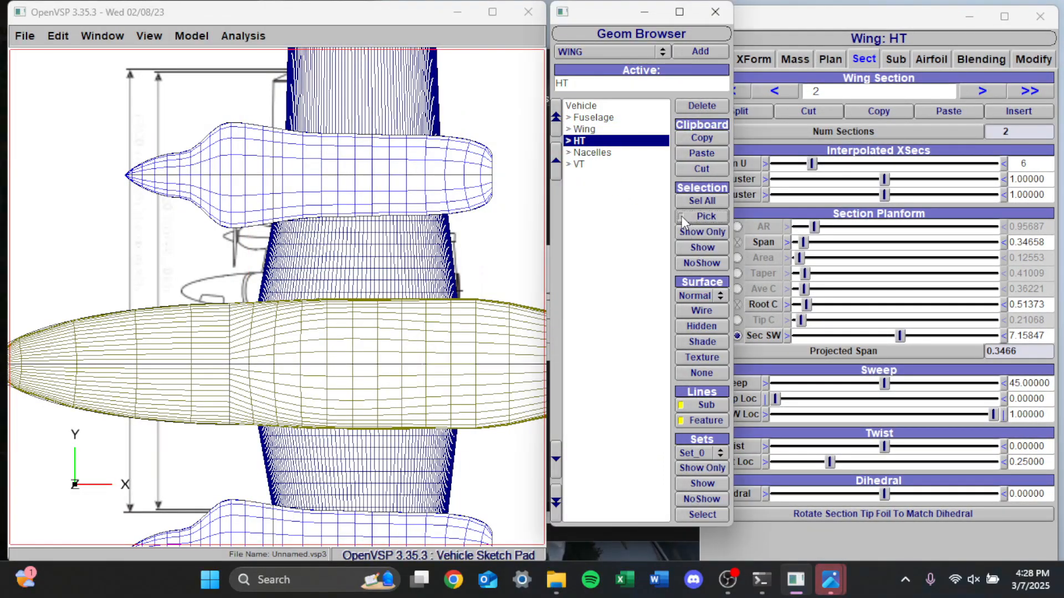
click(775, 91)
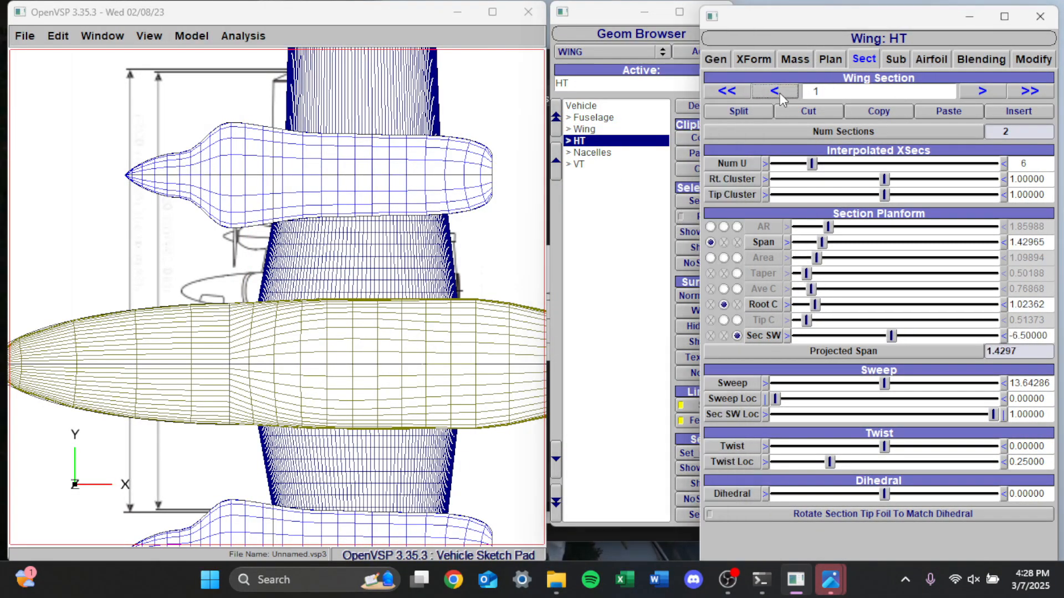
Set Num U of wing section 1 to 21, checking the mesh spacing beside the nacelle.
click(593, 118)
click(584, 129)
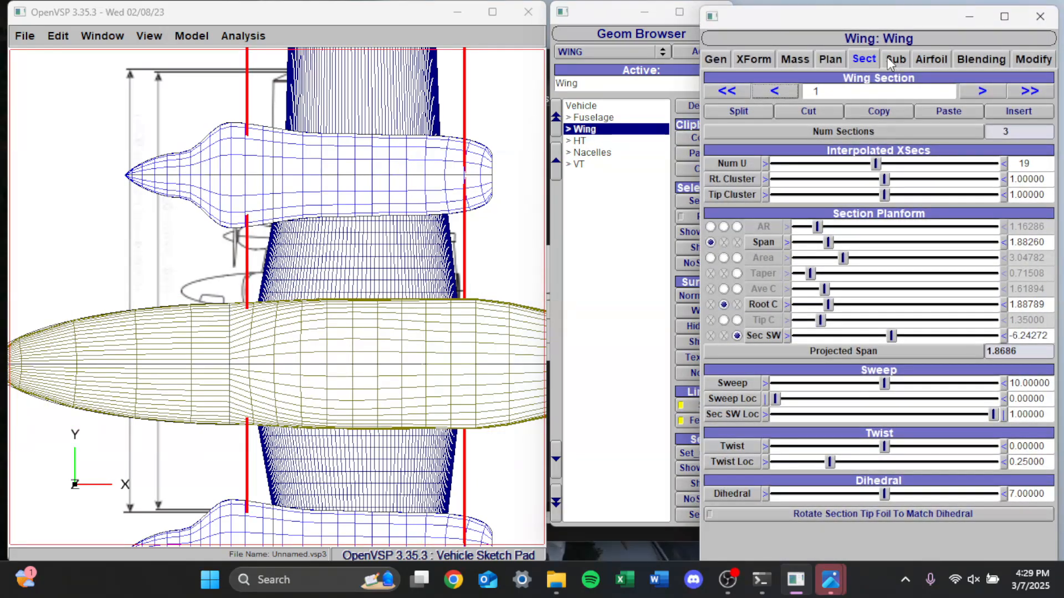
click(972, 95)
click(972, 96)
click(789, 95)
click(789, 94)
scroll(359, 249, up, 10)
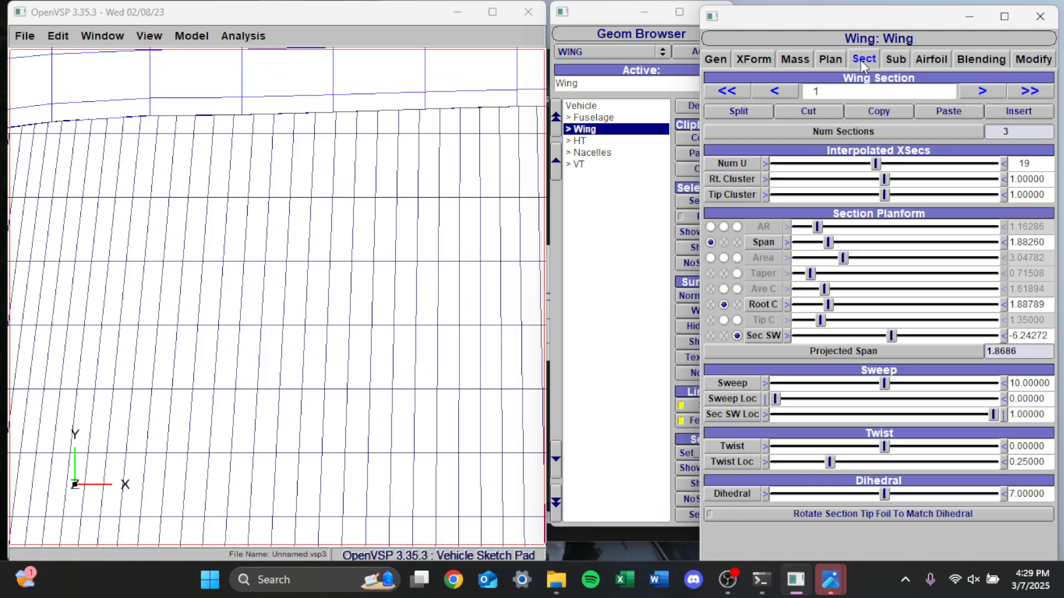
drag(876, 165, 887, 169)
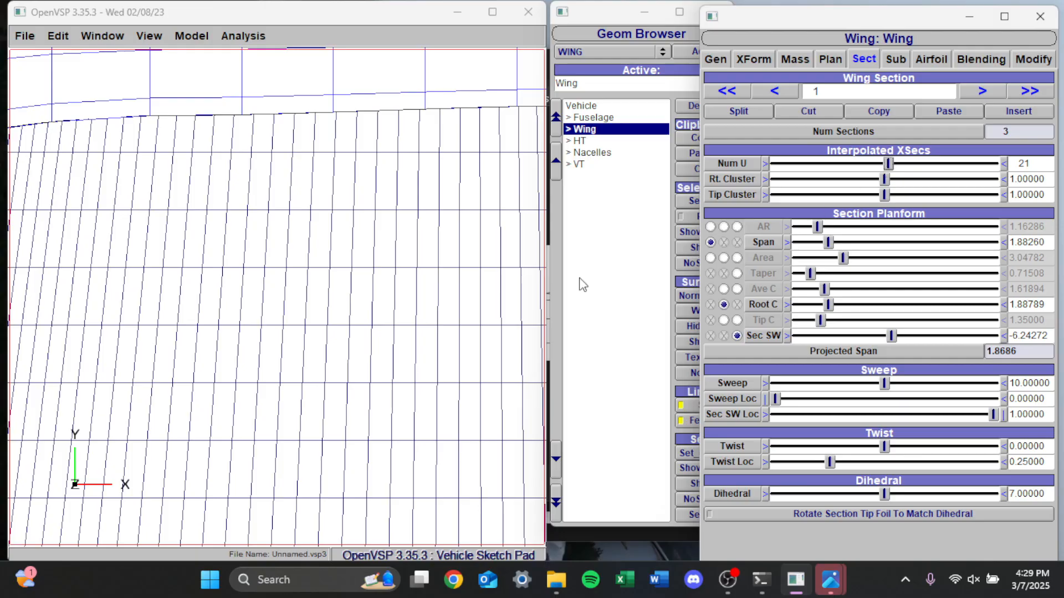
Refine the spanwise tessellation of wing section 2 by setting its Num U to 60.
scroll(333, 313, down, 10)
scroll(358, 320, up, 5)
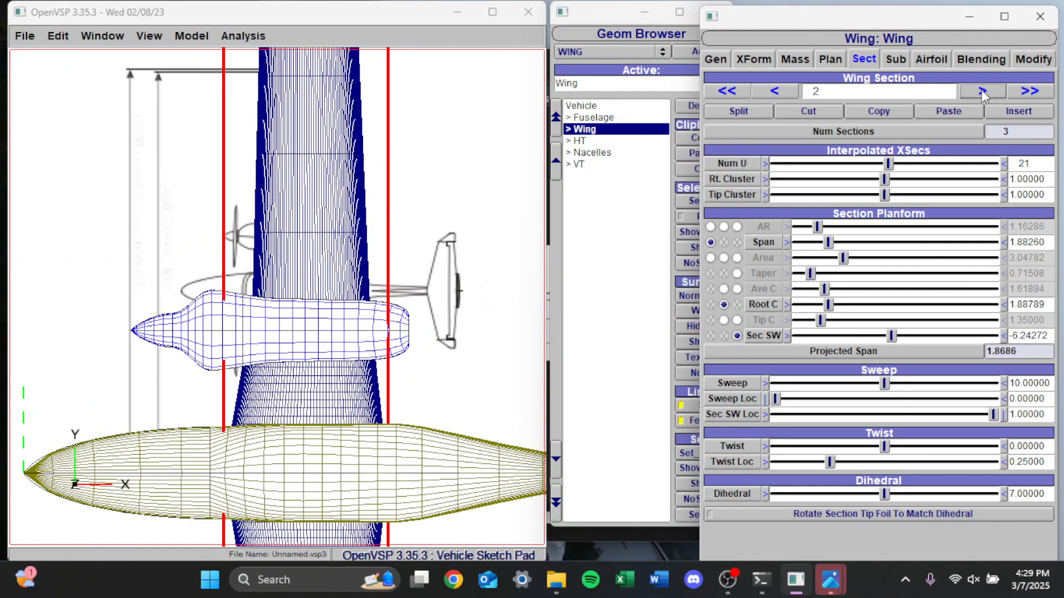
drag(811, 163, 998, 170)
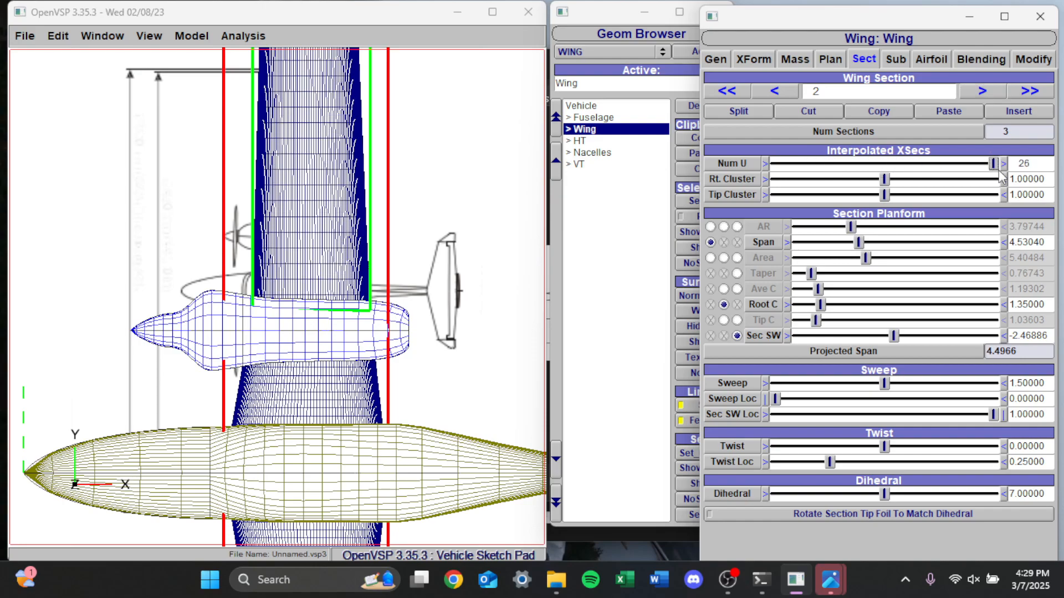
click(1005, 166)
click(1004, 165)
click(1004, 165)
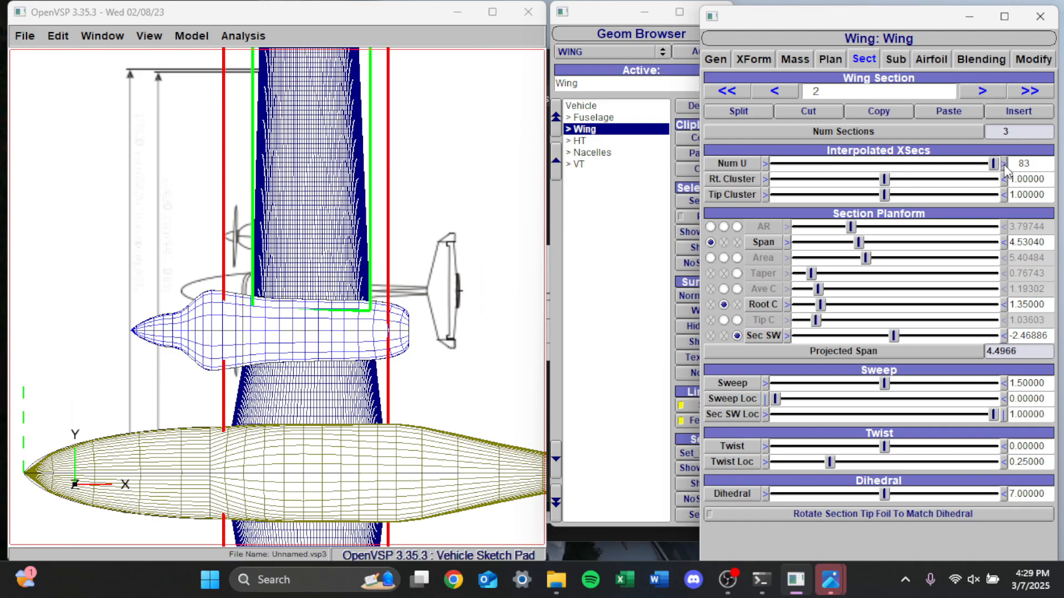
drag(994, 166, 968, 165)
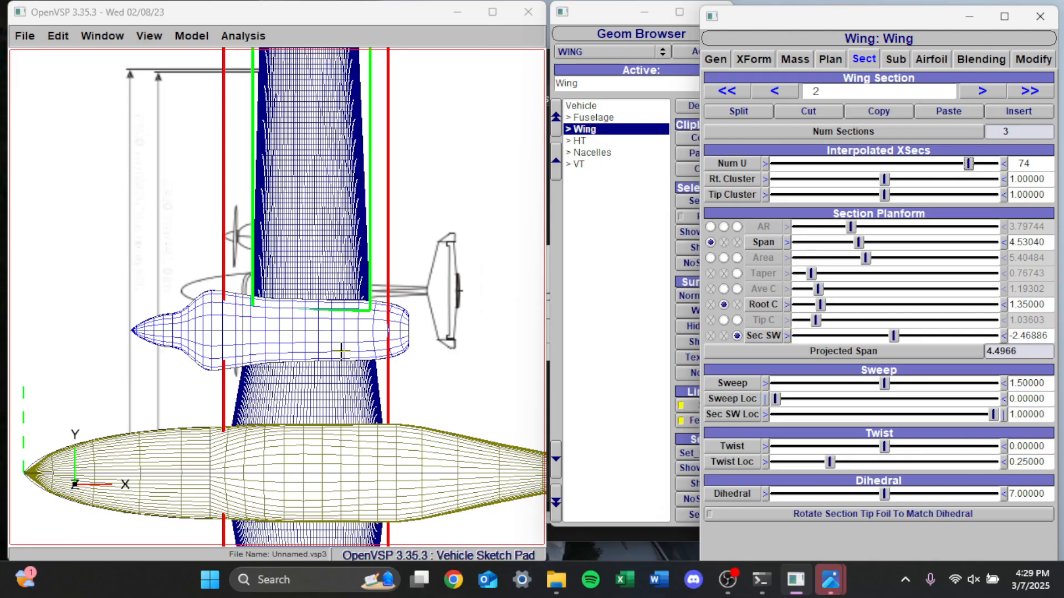
scroll(314, 362, up, 5)
scroll(333, 95, up, 5)
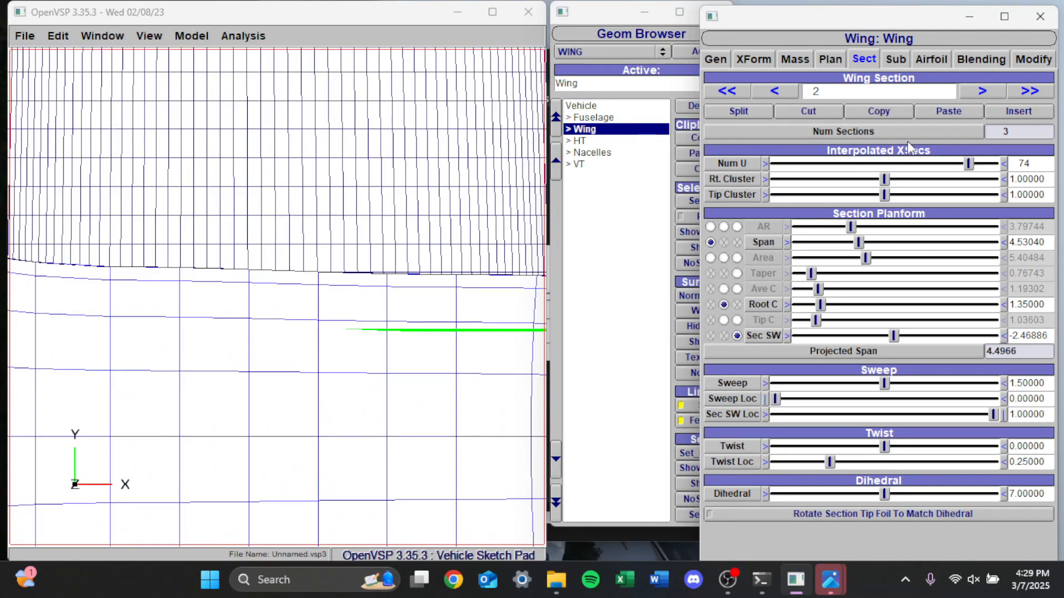
drag(969, 164, 928, 164)
scroll(265, 310, down, 10)
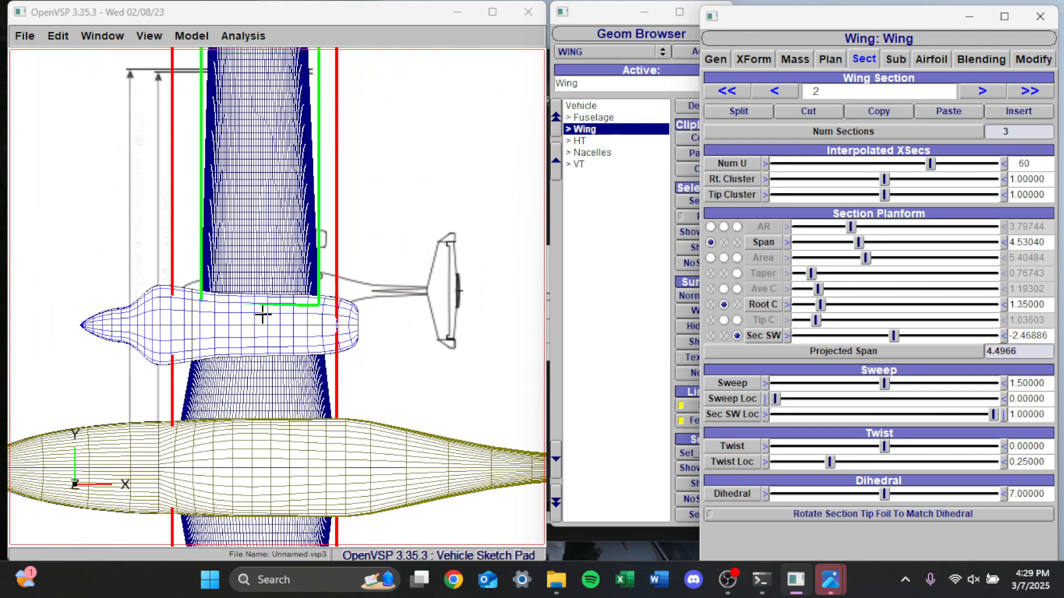
Set Num U of wing section 3 at the wing tip to 7.
scroll(273, 328, up, 10)
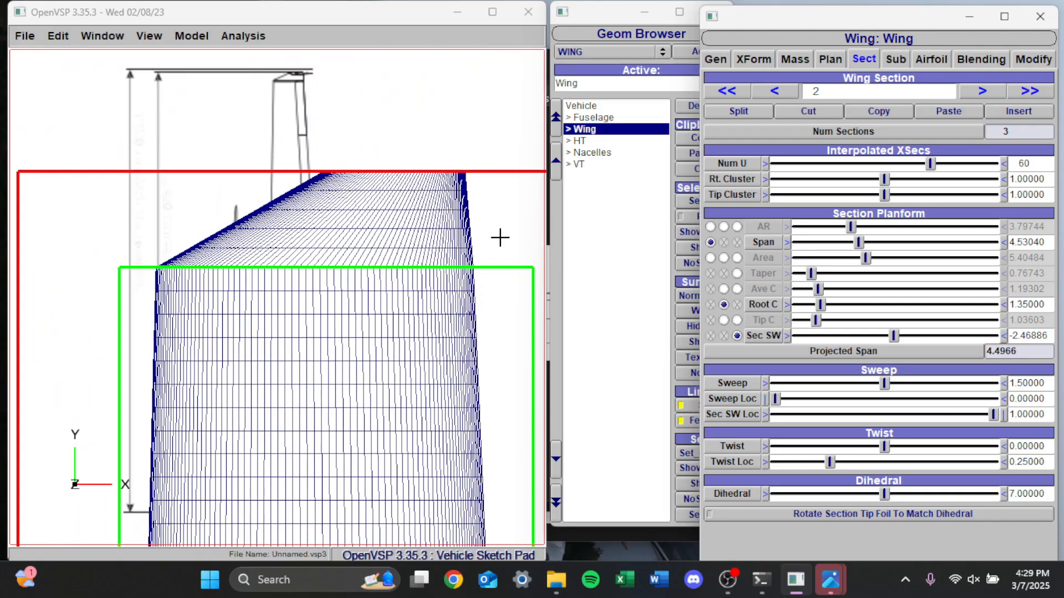
scroll(283, 229, up, 2)
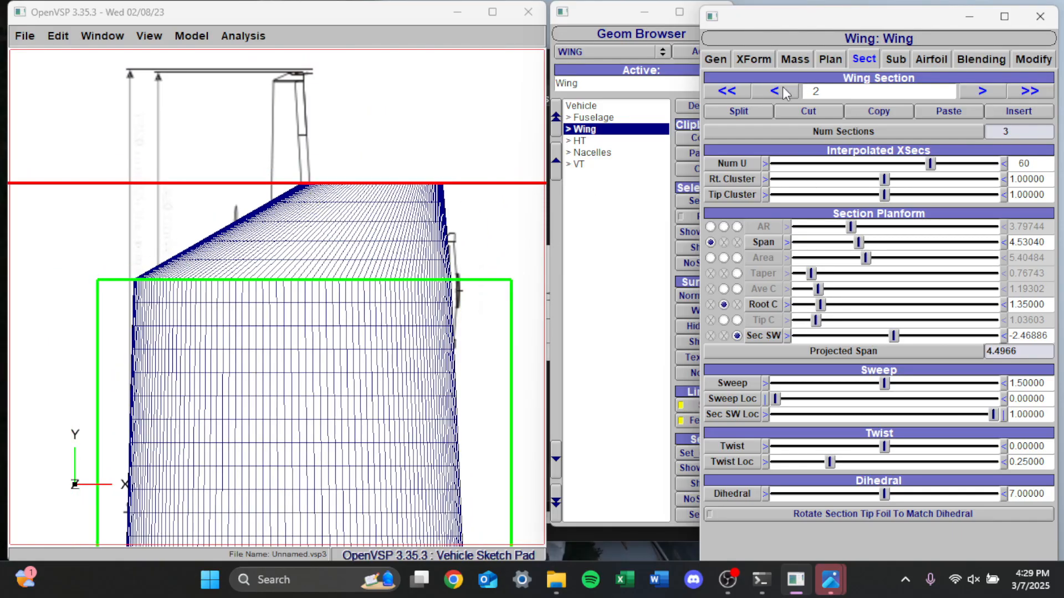
click(981, 91)
drag(786, 163, 794, 163)
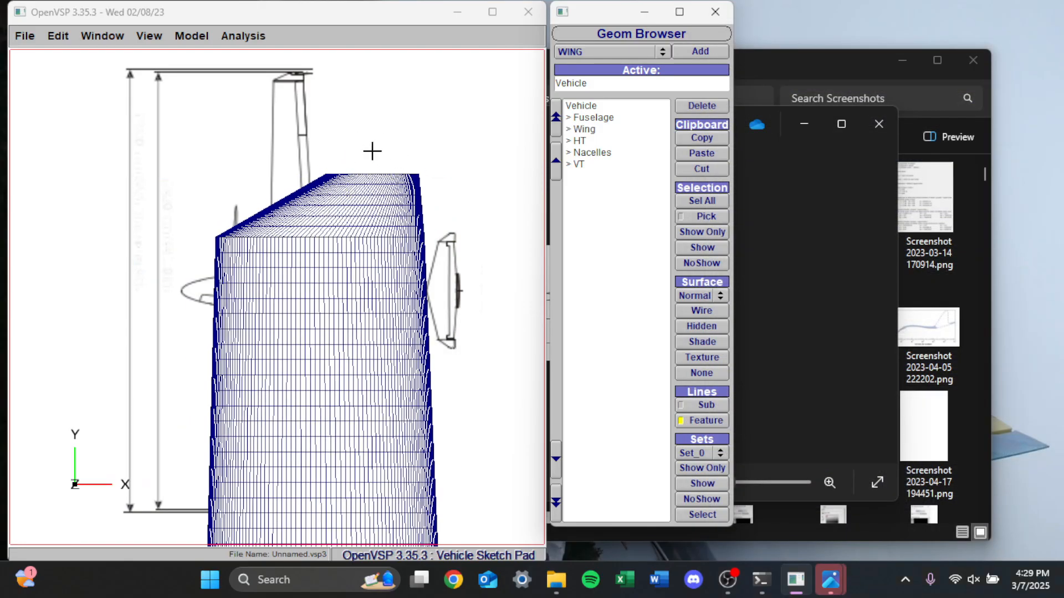
Set the view's rotation center on the wing tip edge and orbit to show the tip's end face.
click(201, 36)
mouse_move(149, 35)
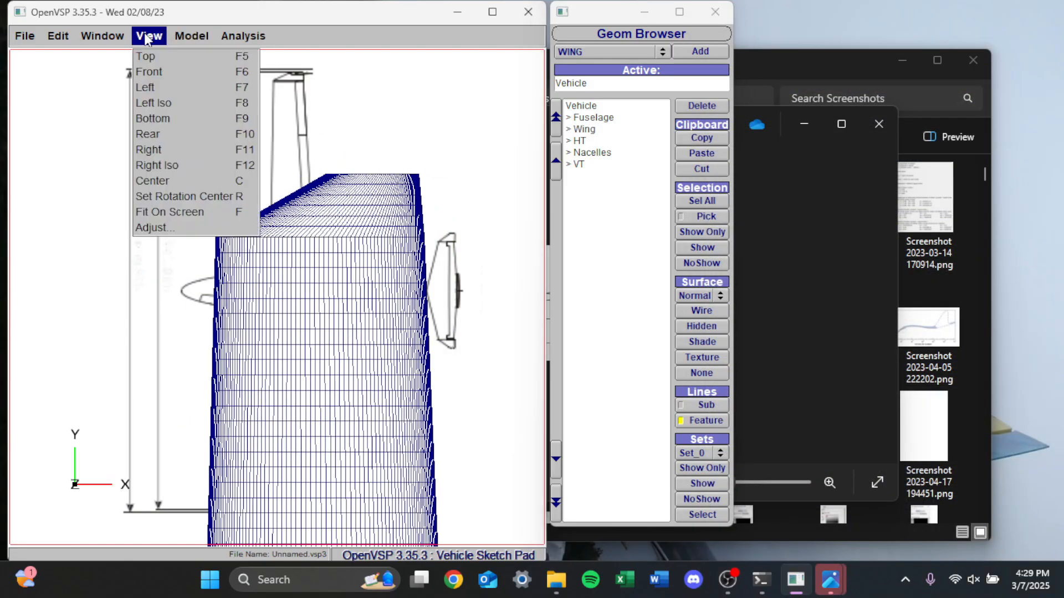
click(163, 197)
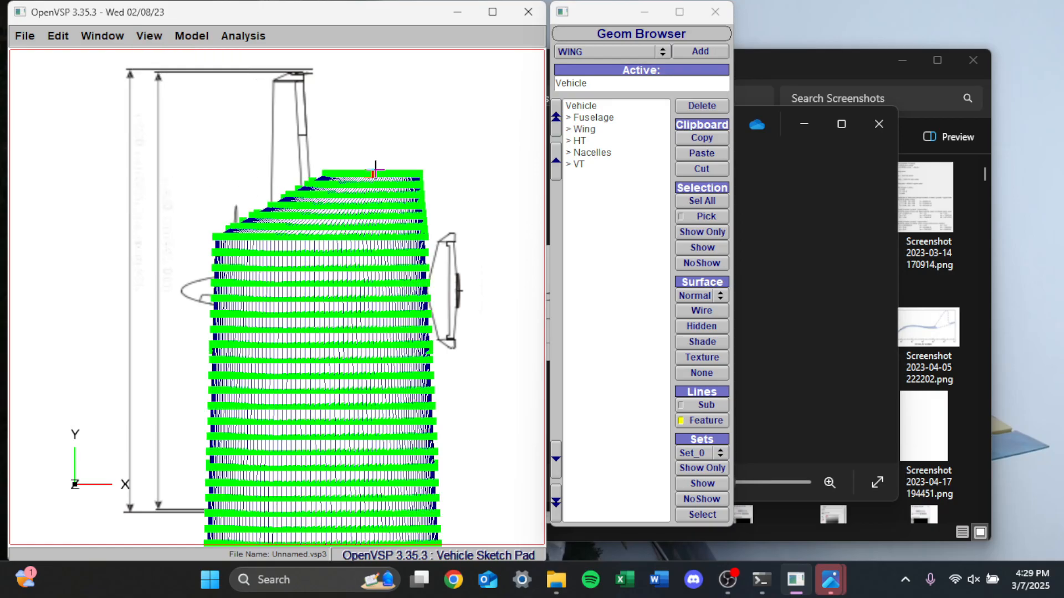
click(368, 172)
drag(293, 309, 223, 286)
drag(310, 292, 358, 317)
drag(277, 297, 494, 247)
Set the wing's tip treatment Cap Tess to 2.
click(596, 129)
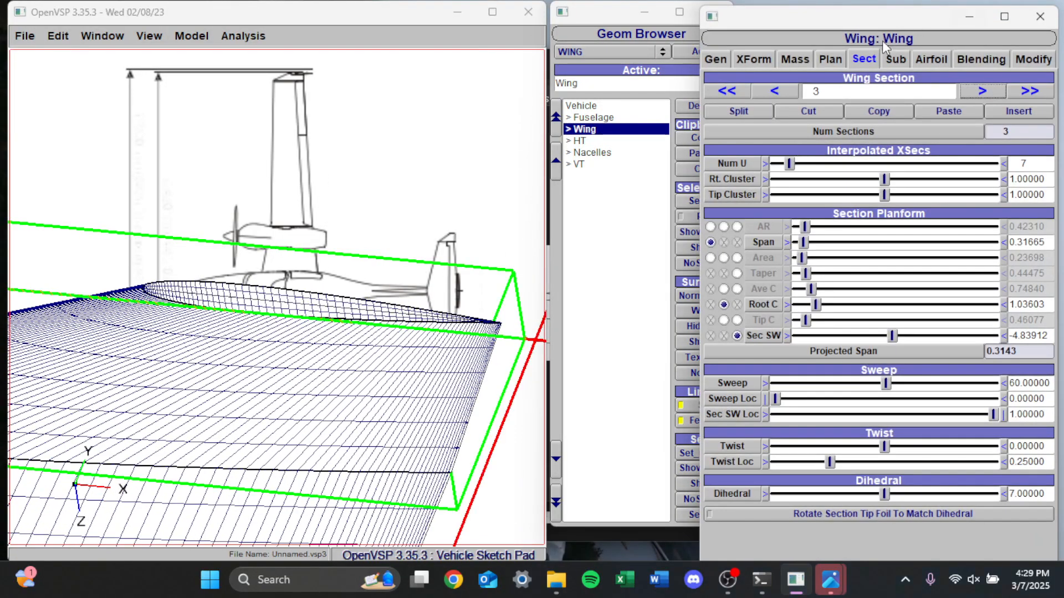
click(832, 60)
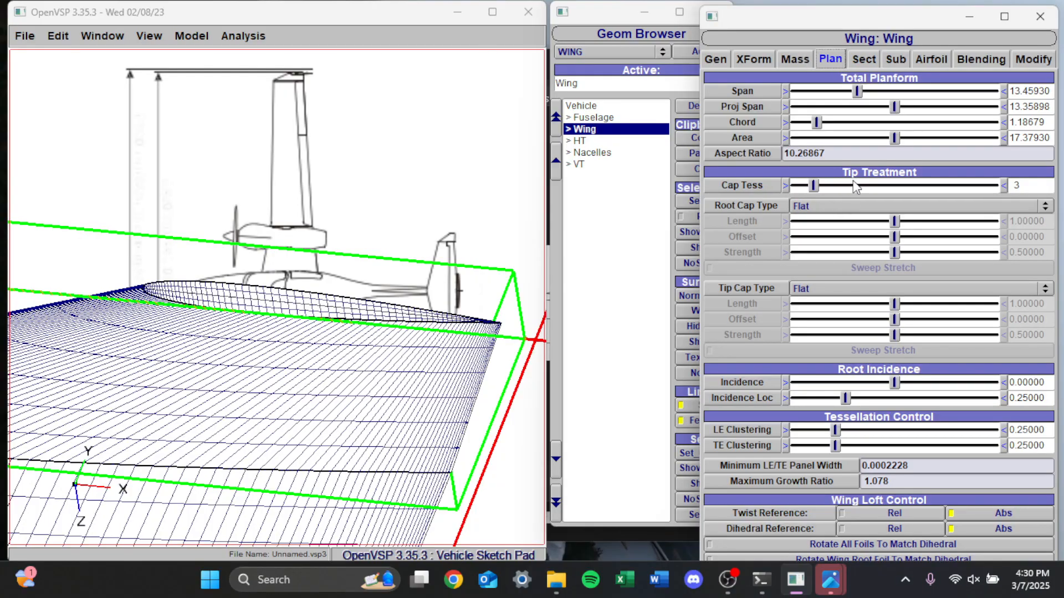
mouse_move(815, 186)
mouse_down()
mouse_move(833, 187)
mouse_move(795, 187)
mouse_move(809, 186)
mouse_up()
key(Escape)
scroll(471, 268, down, 3)
click(587, 129)
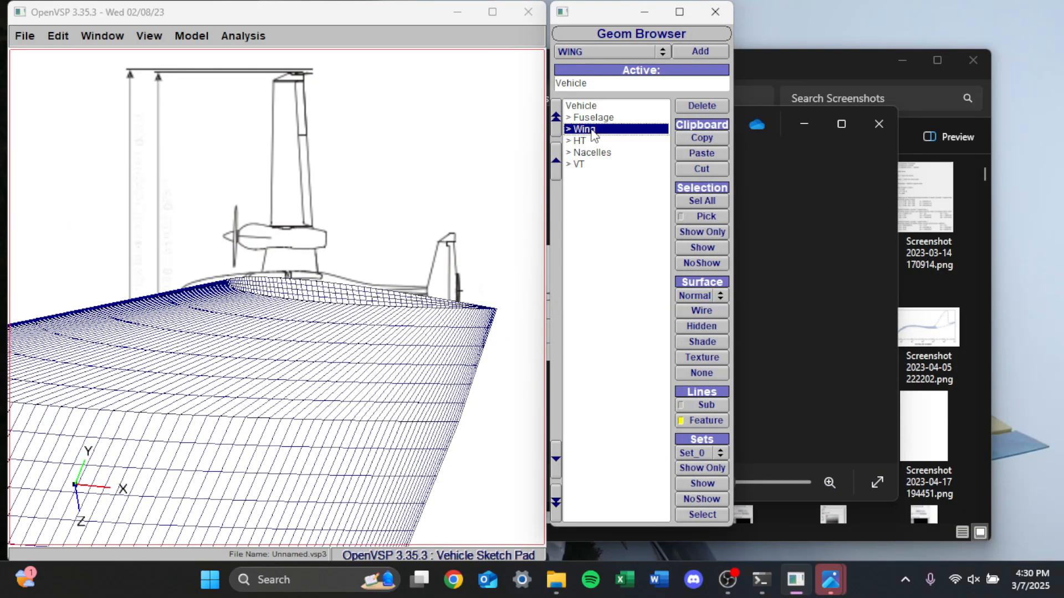
drag(826, 189, 807, 188)
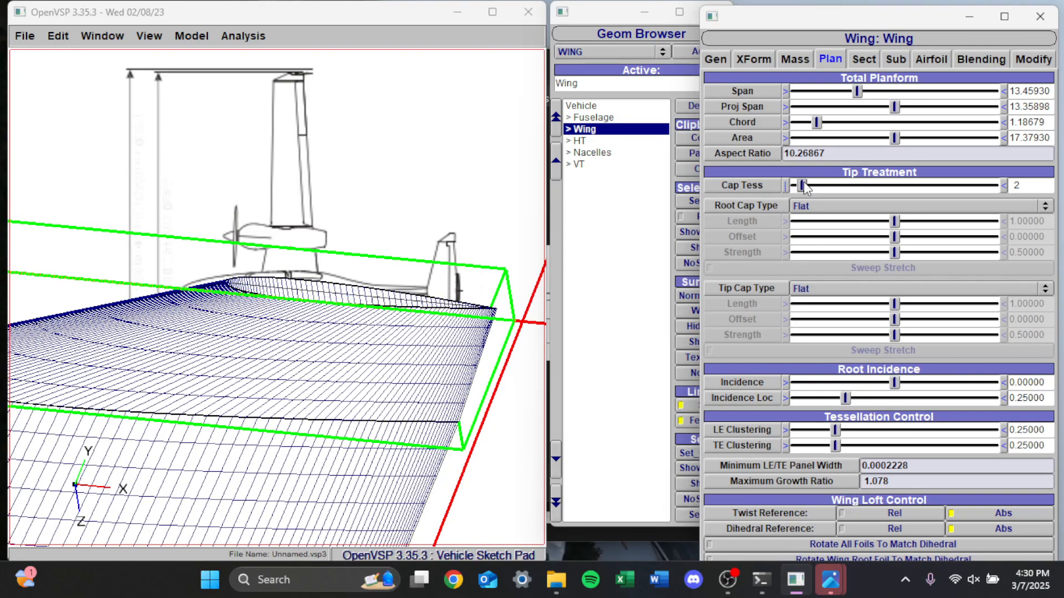
key(Escape)
Examine the mesh of the whole aircraft from several distances and from above and the side.
scroll(461, 259, down, 6)
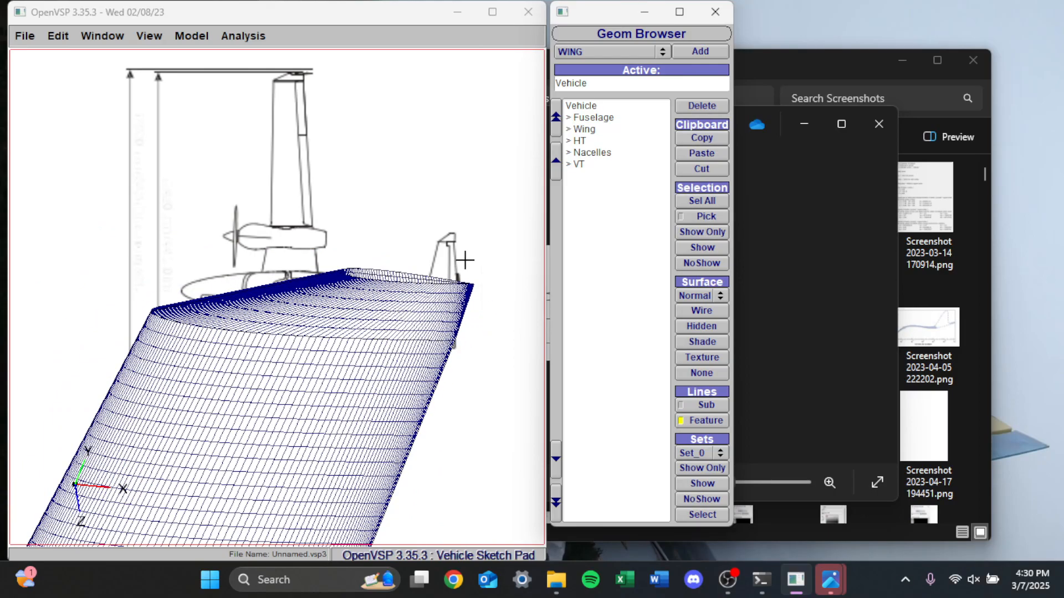
drag(349, 344, 359, 288)
scroll(357, 261, up, 5)
scroll(354, 258, down, 9)
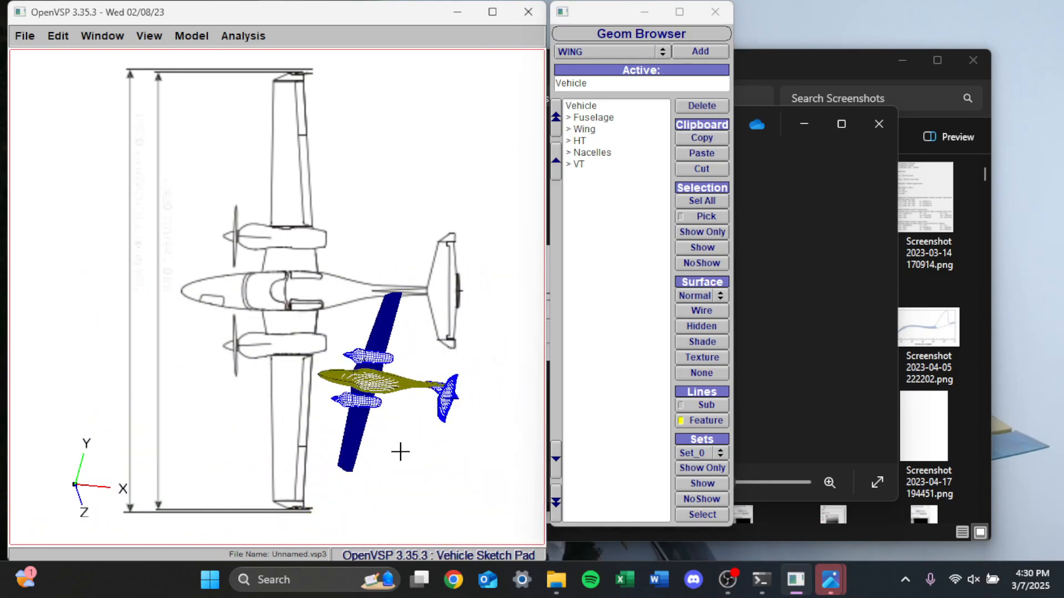
scroll(403, 448, up, 5)
scroll(418, 368, down, 4)
scroll(399, 214, up, 10)
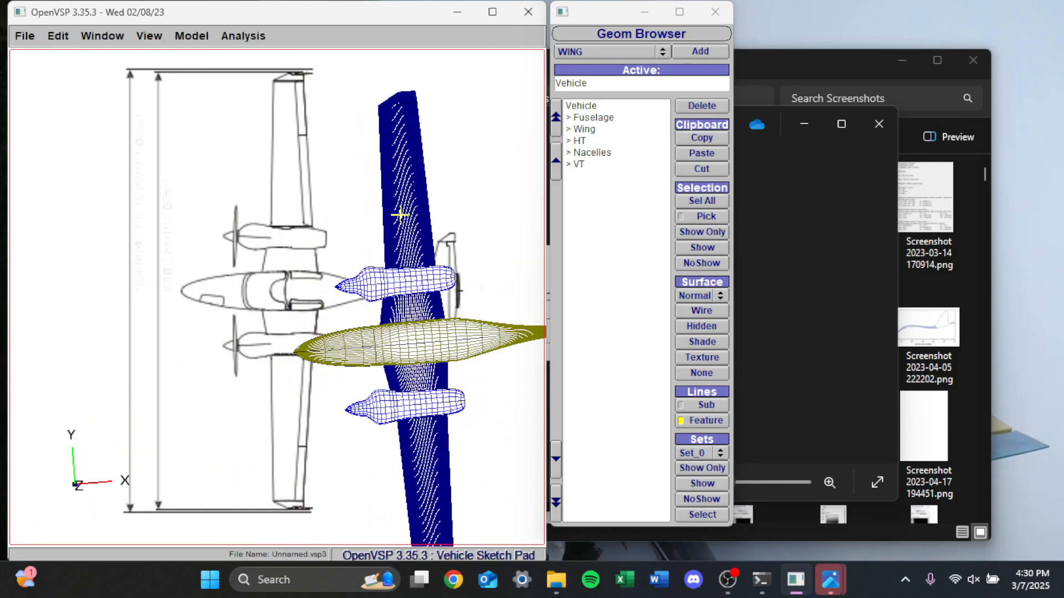
scroll(432, 216, down, 10)
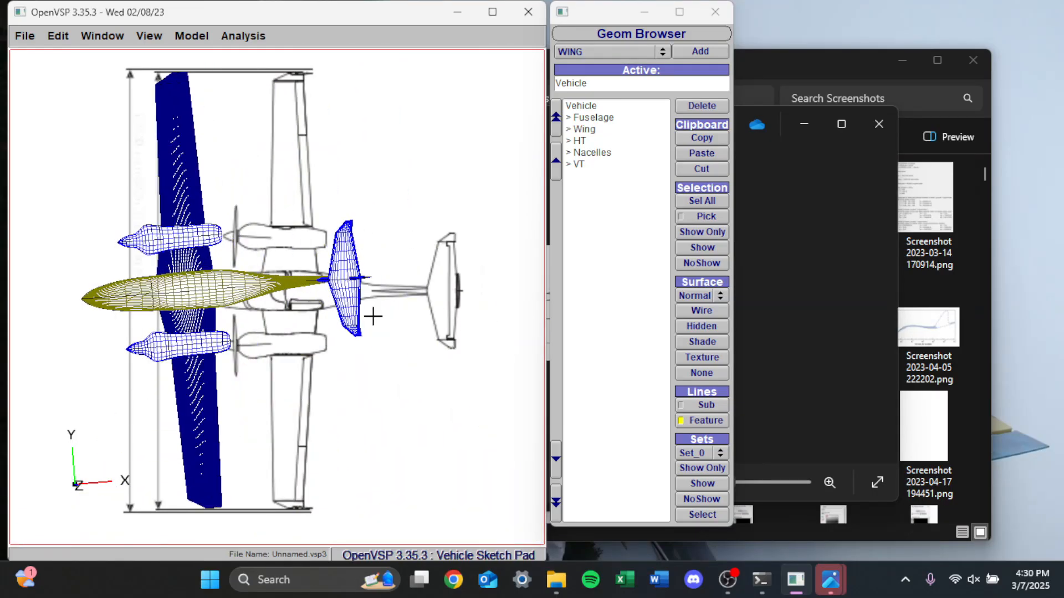
scroll(355, 276, up, 5)
scroll(345, 257, down, 5)
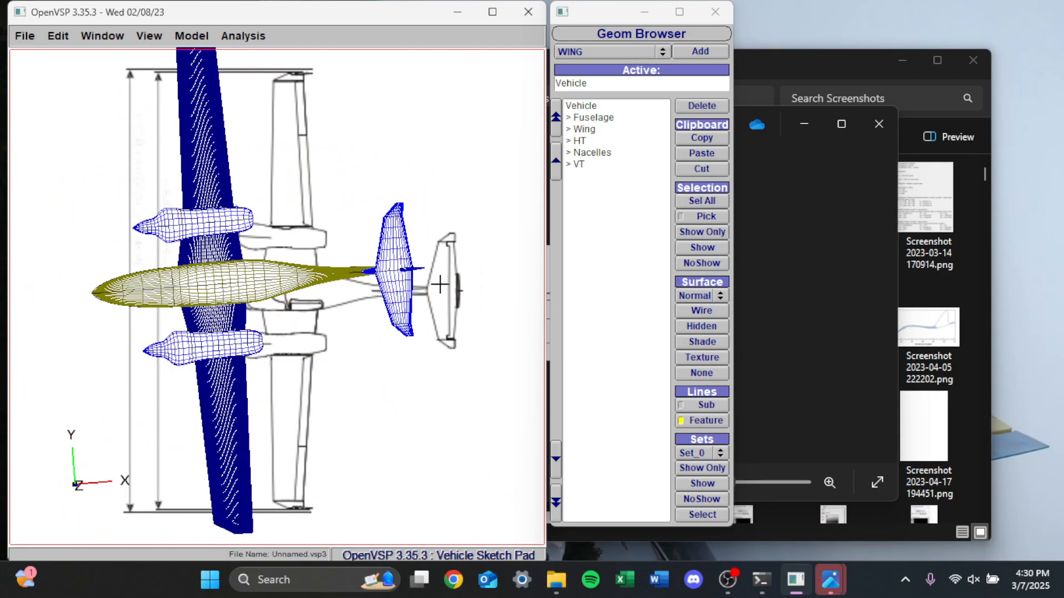
mouse_move(296, 285)
mouse_down()
mouse_move(258, 189)
mouse_move(293, 164)
mouse_move(403, 151)
mouse_up()
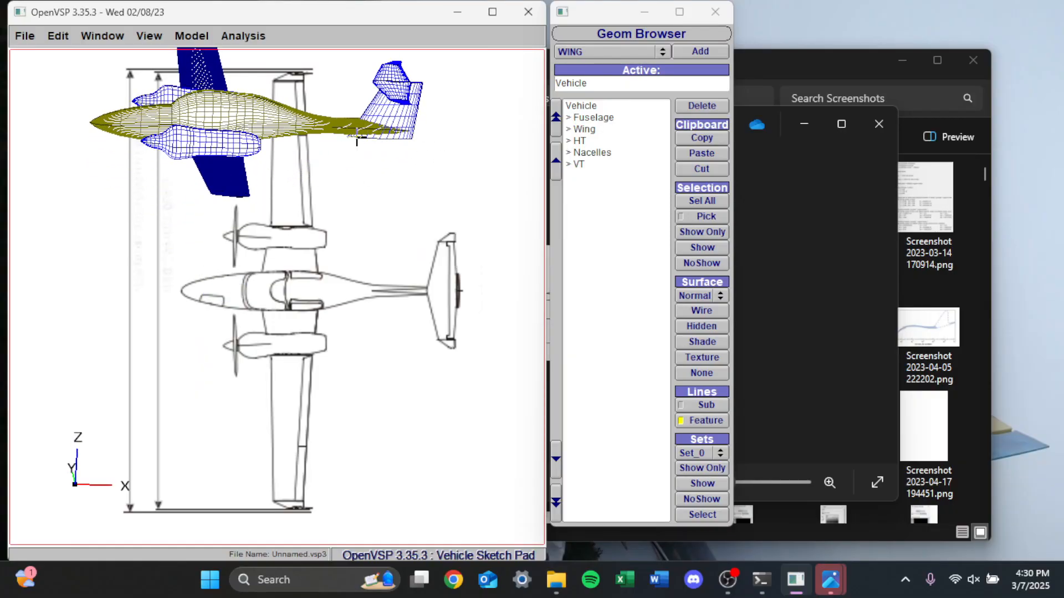
Select the fuselage for editing and examine its mesh from above around the nose and wing junction.
scroll(392, 447, down, 5)
scroll(331, 252, up, 3)
mouse_move(330, 251)
mouse_down()
mouse_move(286, 369)
mouse_move(427, 220)
mouse_up()
click(608, 119)
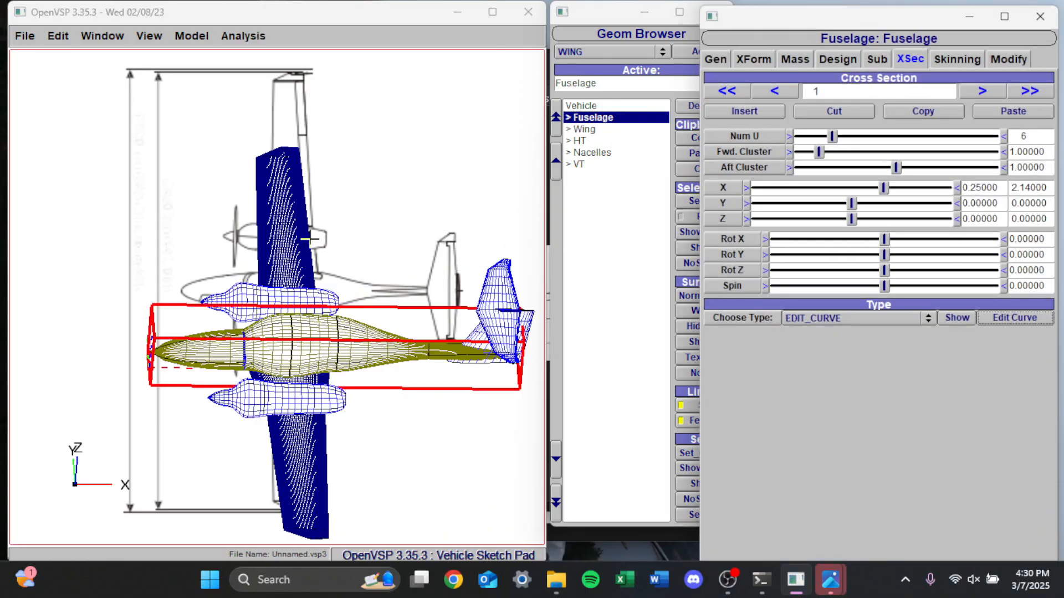
click(148, 35)
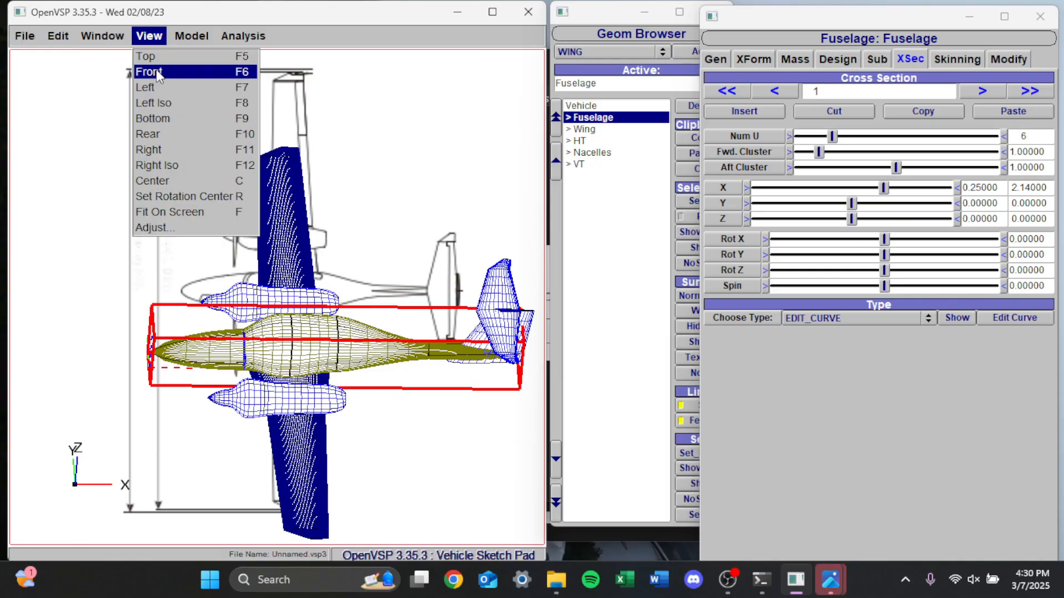
click(146, 56)
scroll(112, 242, down, 3)
scroll(286, 244, up, 4)
scroll(369, 266, down, 2)
scroll(231, 267, up, 3)
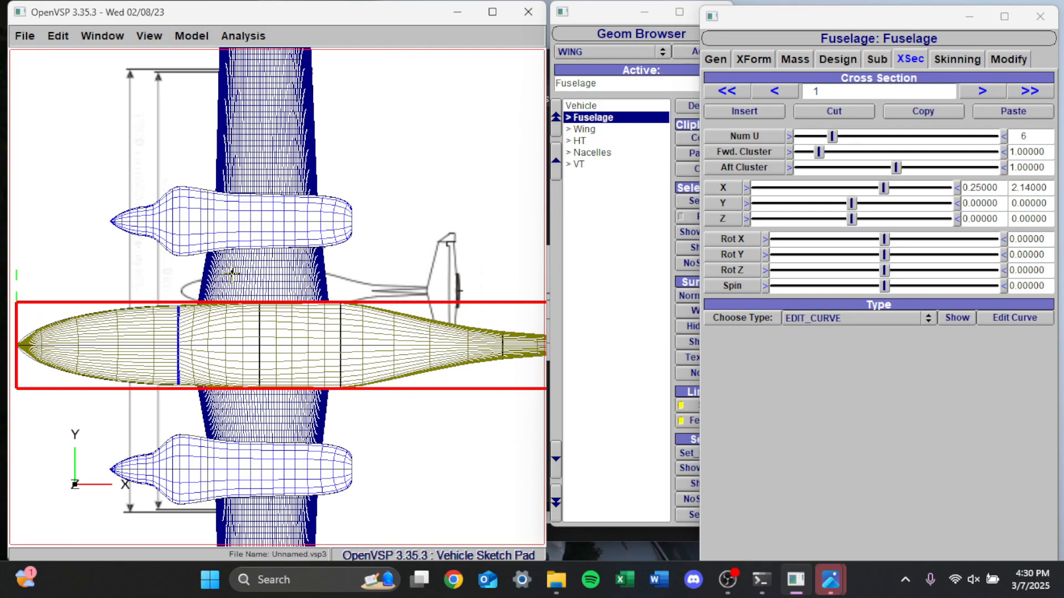
scroll(280, 271, up, 3)
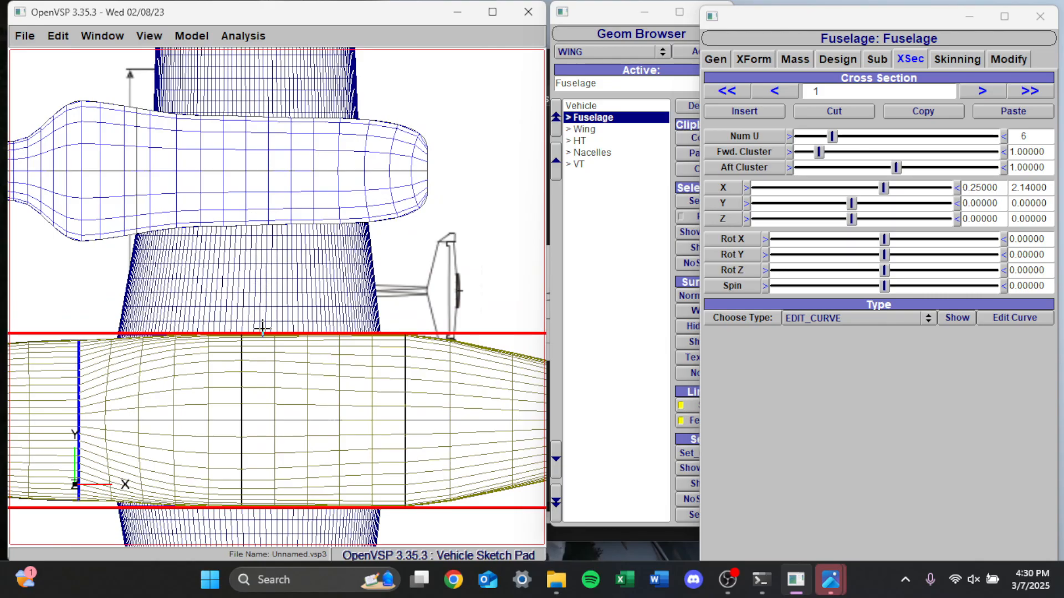
scroll(506, 137, down, 3)
right_drag(165, 331, 388, 259)
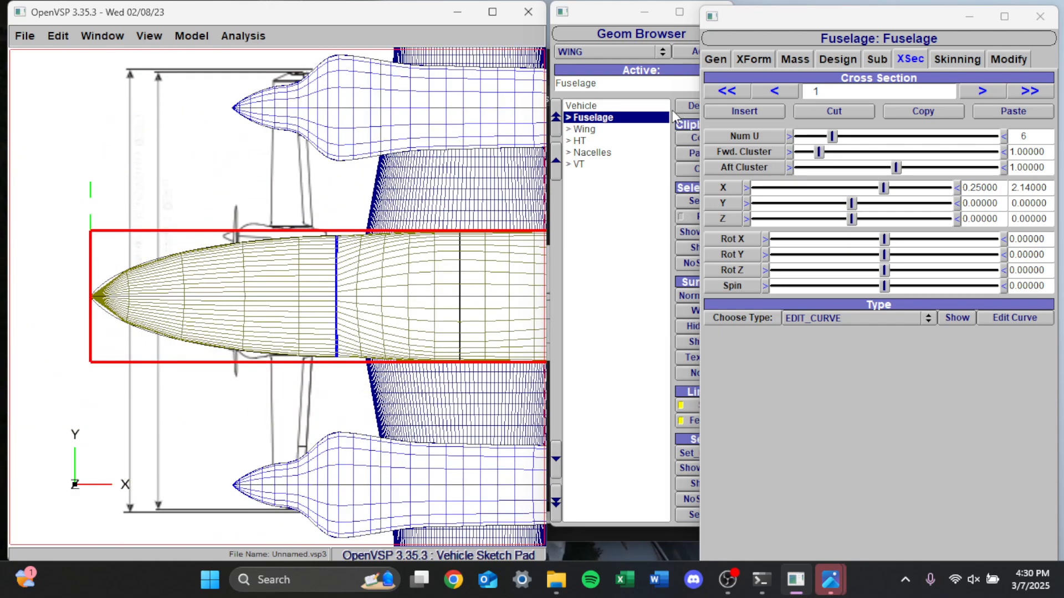
Set the fuselage's Num_W tessellation to 105.
click(716, 58)
drag(1042, 196, 993, 201)
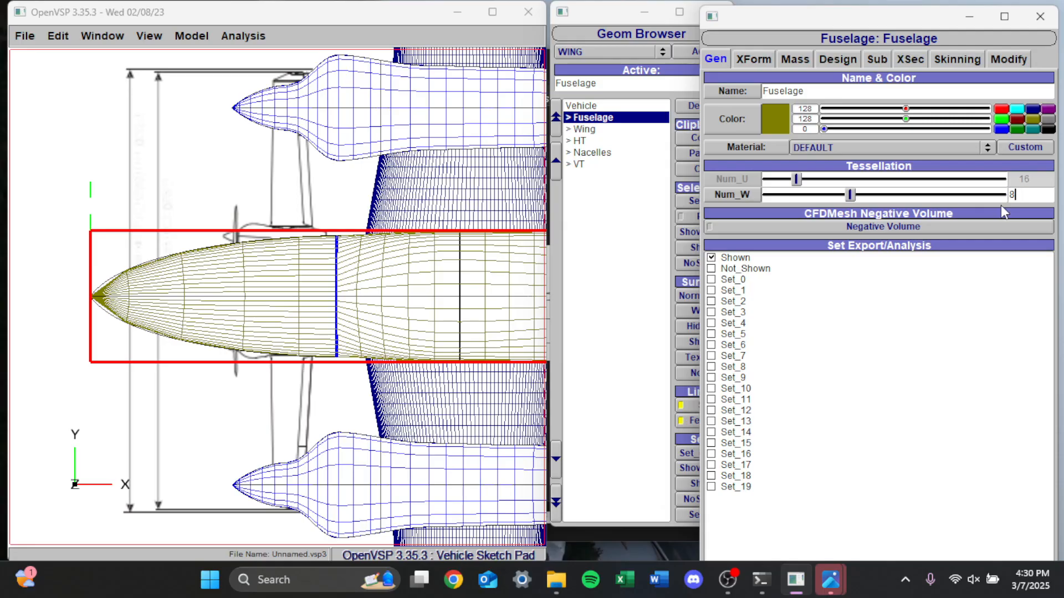
text(100)
key(BackSpace)
text(5)
key(Return)
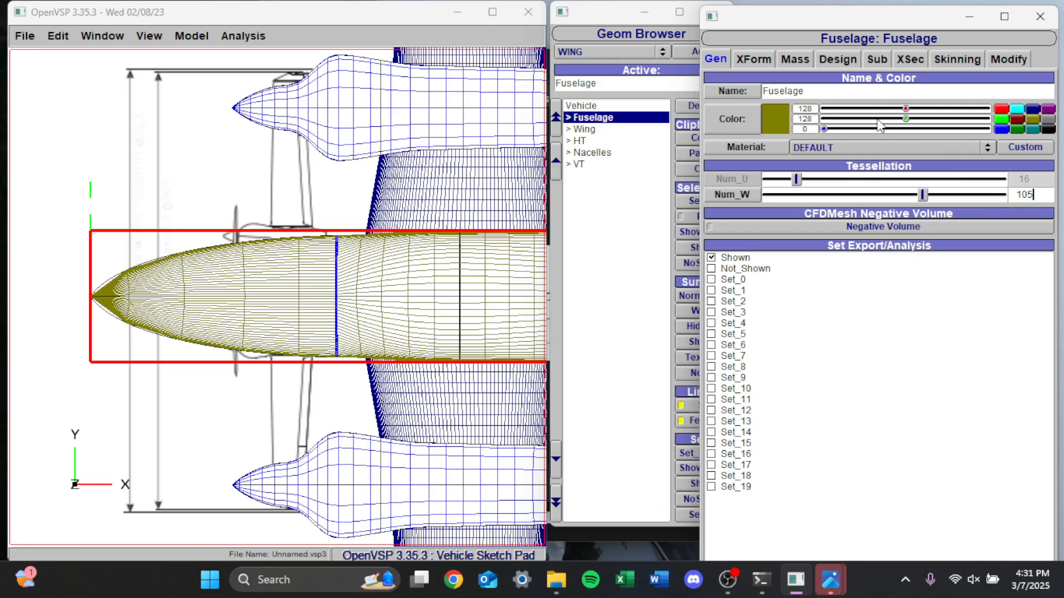
Set Num U of fuselage cross section 1, behind the nose, to 36.
click(878, 58)
click(911, 59)
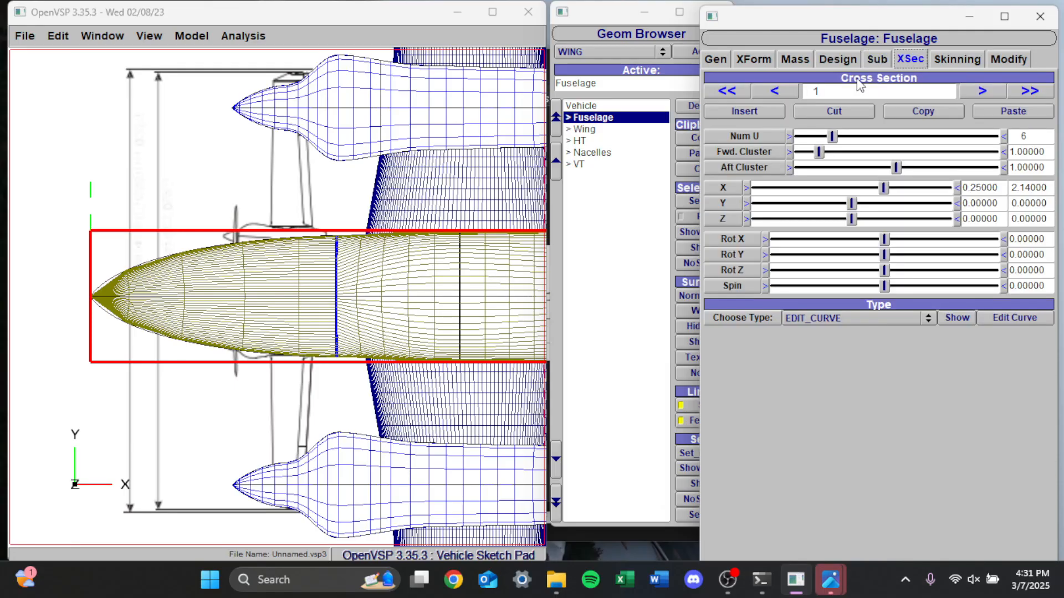
click(775, 91)
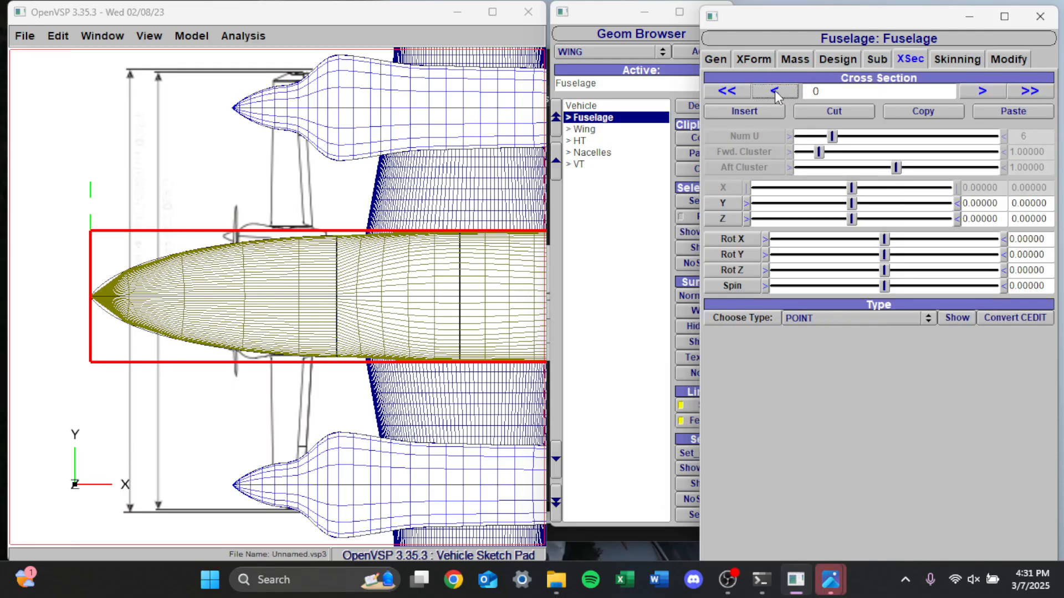
click(980, 92)
drag(834, 138, 996, 143)
scroll(244, 285, up, 5)
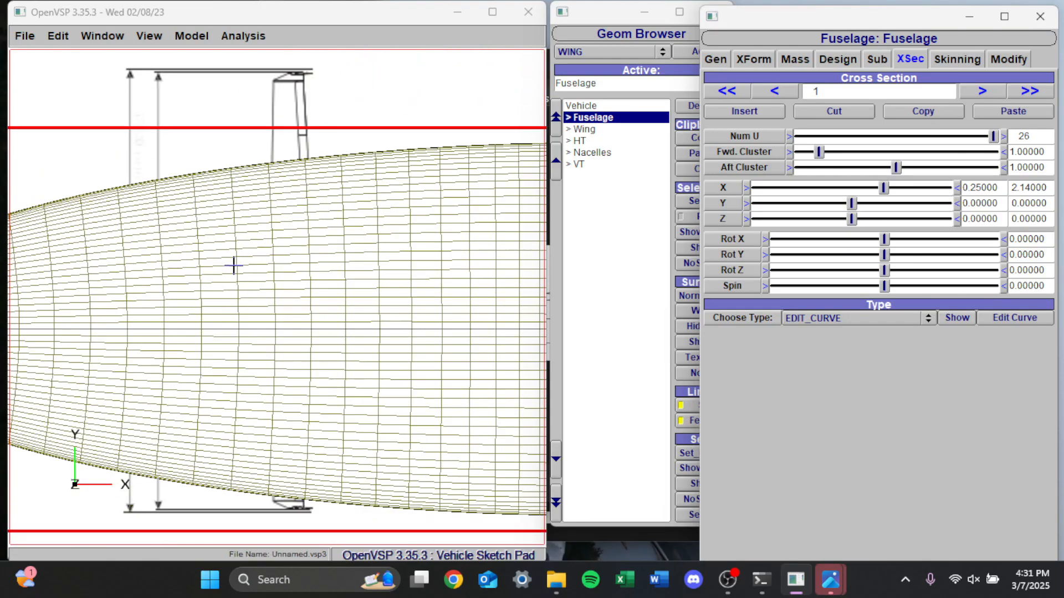
click(1004, 136)
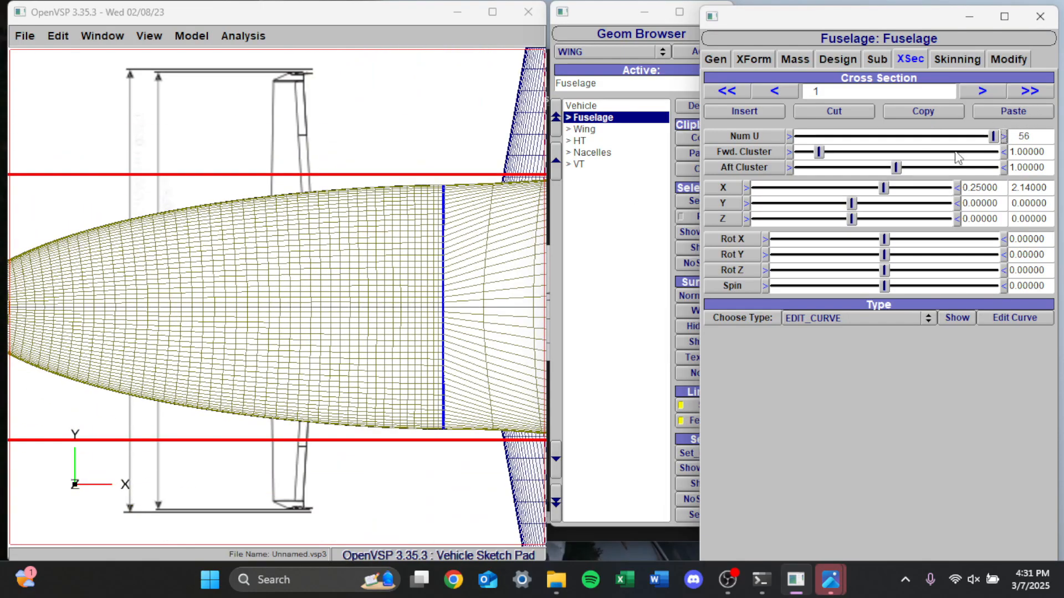
drag(987, 140, 923, 141)
scroll(297, 233, up, 5)
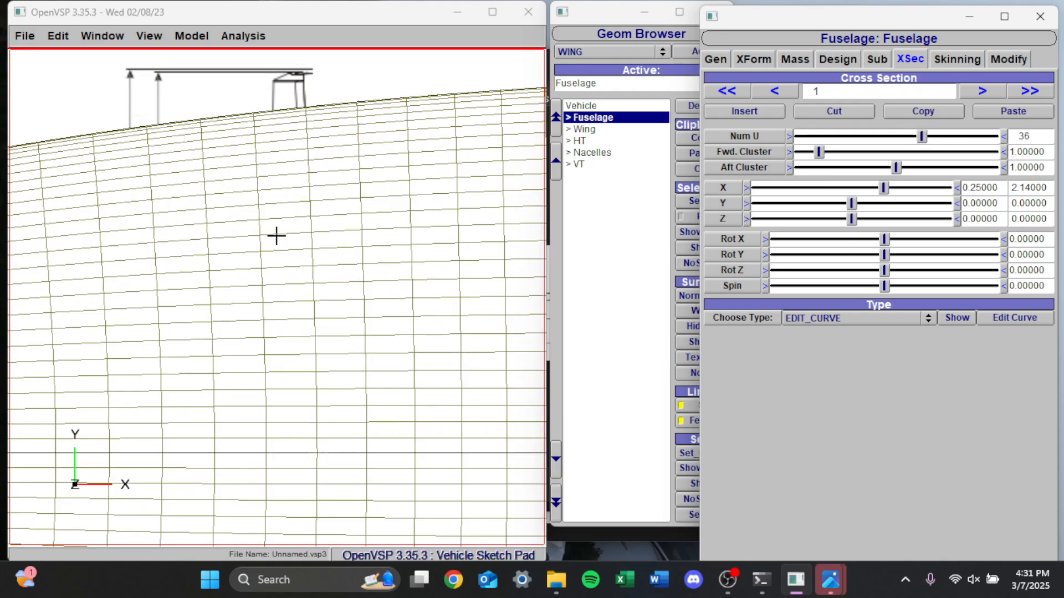
Set Num U of fuselage cross section 2, above the wing, to 17.
scroll(261, 239, down, 5)
scroll(222, 243, down, 2)
scroll(293, 253, up, 5)
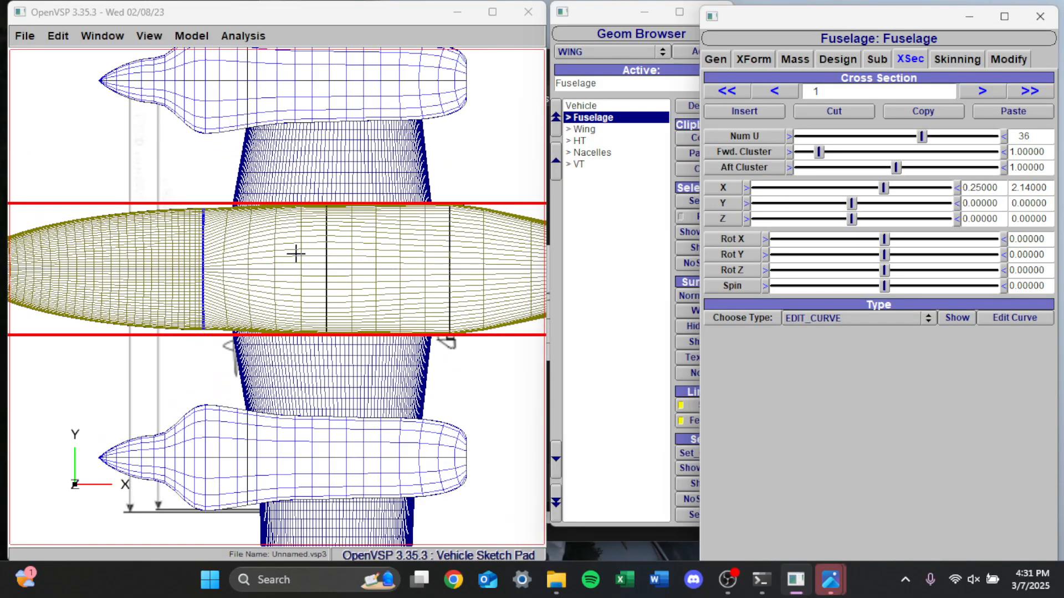
click(982, 92)
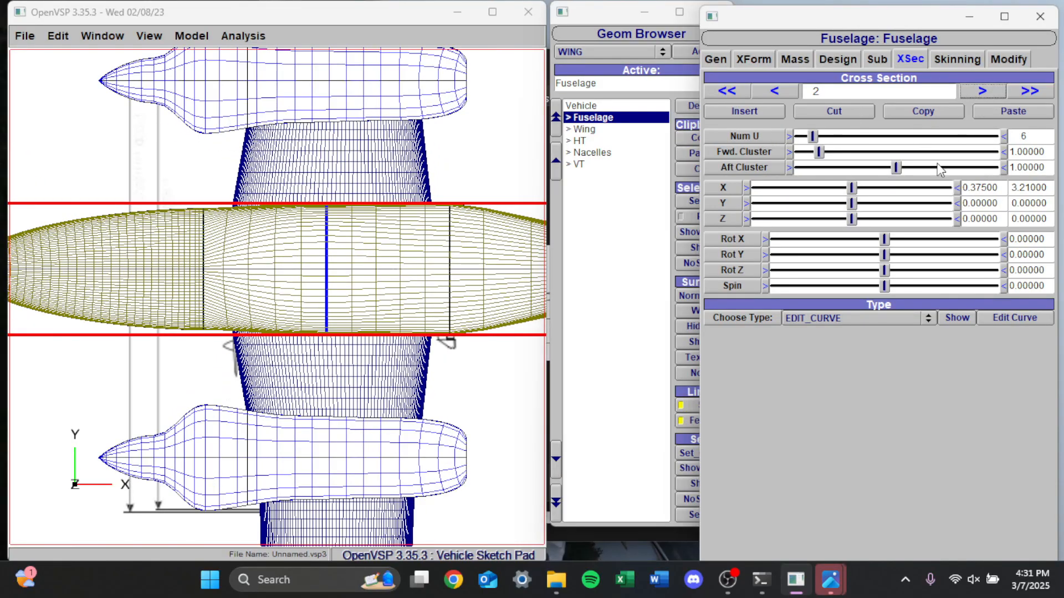
drag(811, 142, 851, 141)
scroll(276, 267, up, 5)
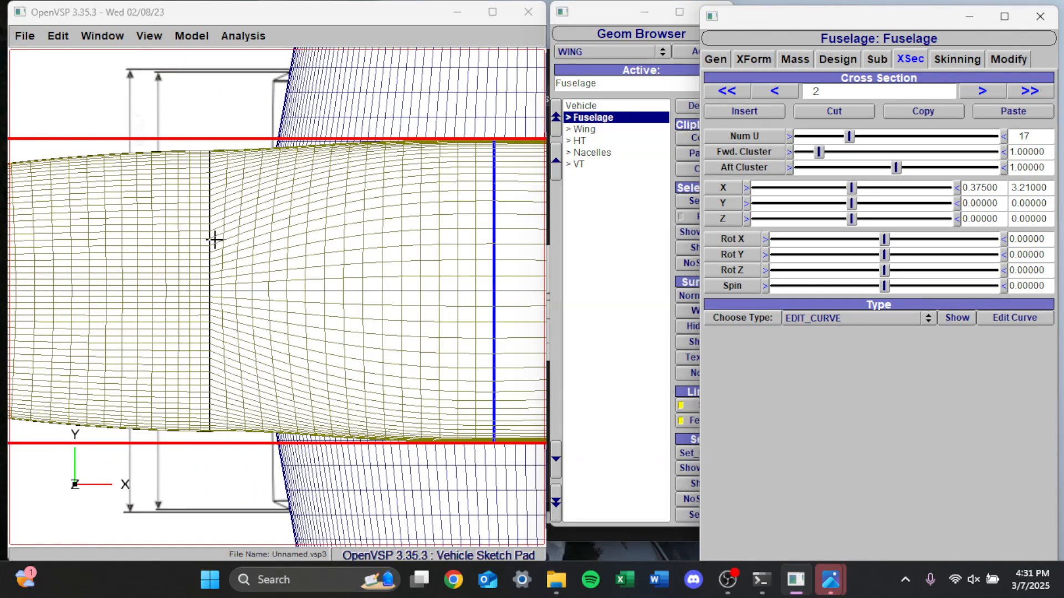
scroll(228, 240, down, 7)
scroll(263, 264, up, 4)
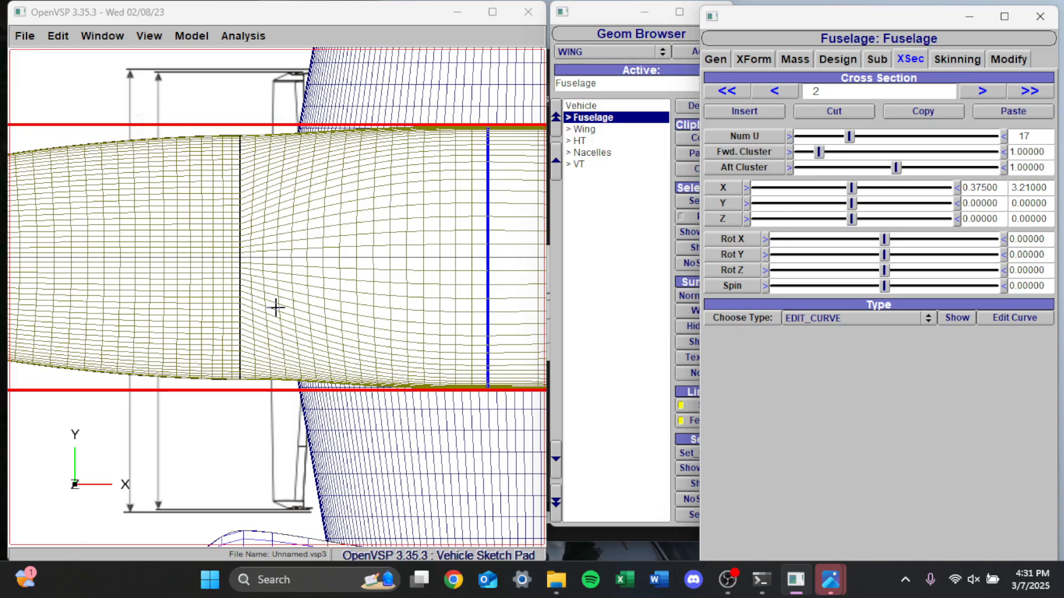
Raise Num U of fuselage cross section 2 to 20 and close the fuselage settings.
drag(411, 196, 246, 240)
scroll(246, 239, up, 5)
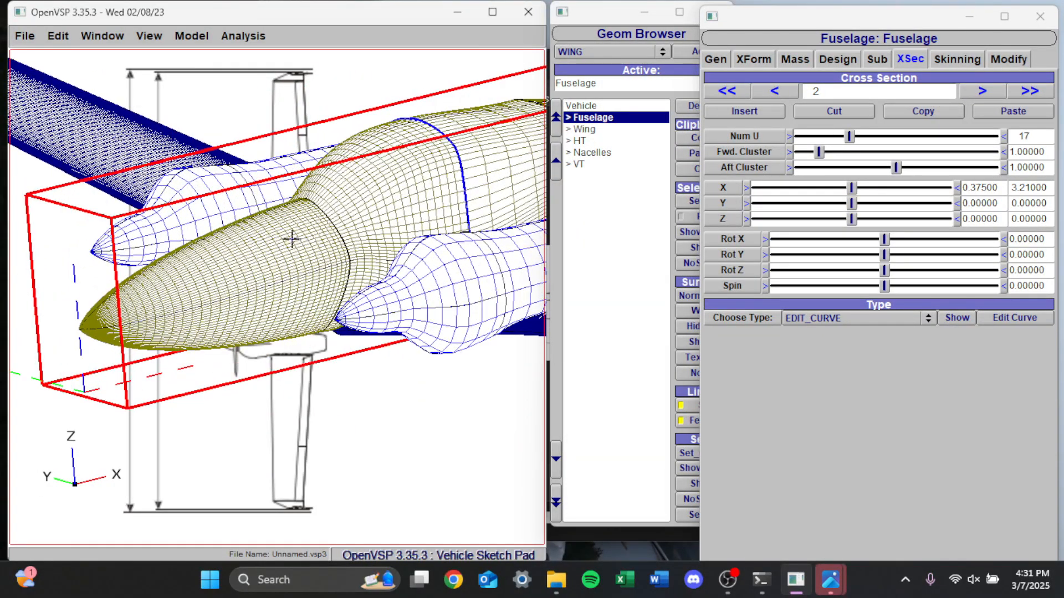
click(777, 92)
click(977, 93)
click(842, 135)
drag(844, 137, 850, 141)
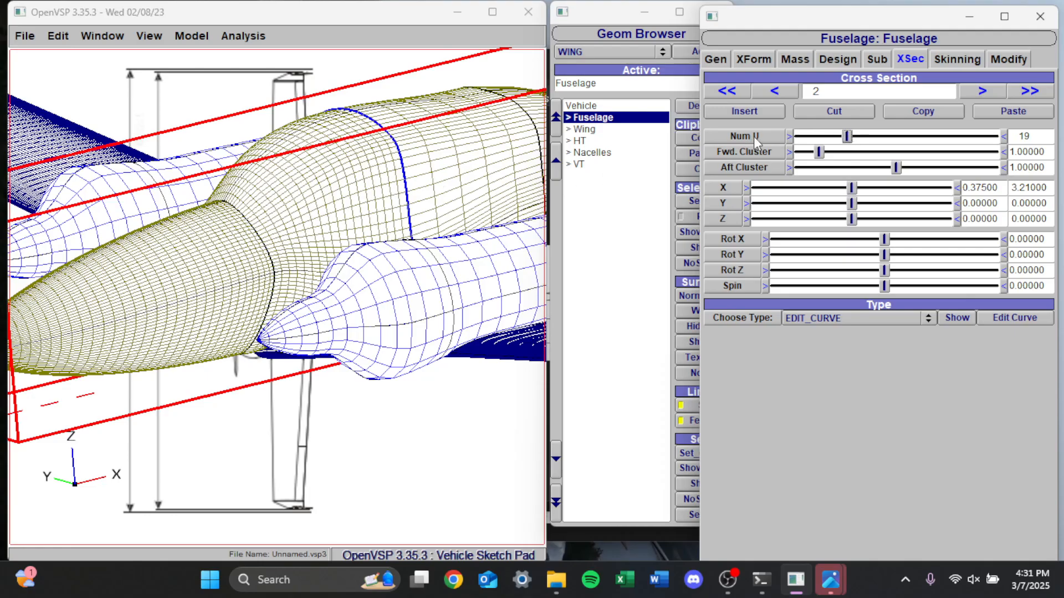
drag(839, 140, 847, 140)
key(Escape)
Examine the mesh transition between the nose and cabin from an oblique angle and from above.
drag(293, 158, 383, 143)
scroll(384, 141, up, 3)
scroll(392, 183, down, 2)
drag(397, 232, 297, 338)
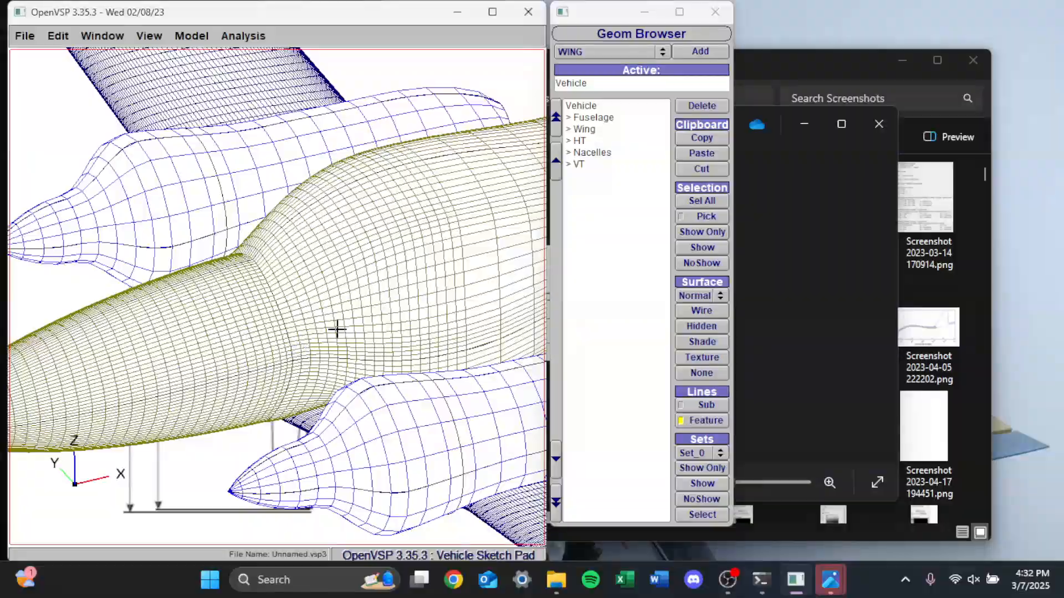
scroll(422, 287, down, 3)
scroll(164, 320, down, 3)
scroll(380, 273, up, 2)
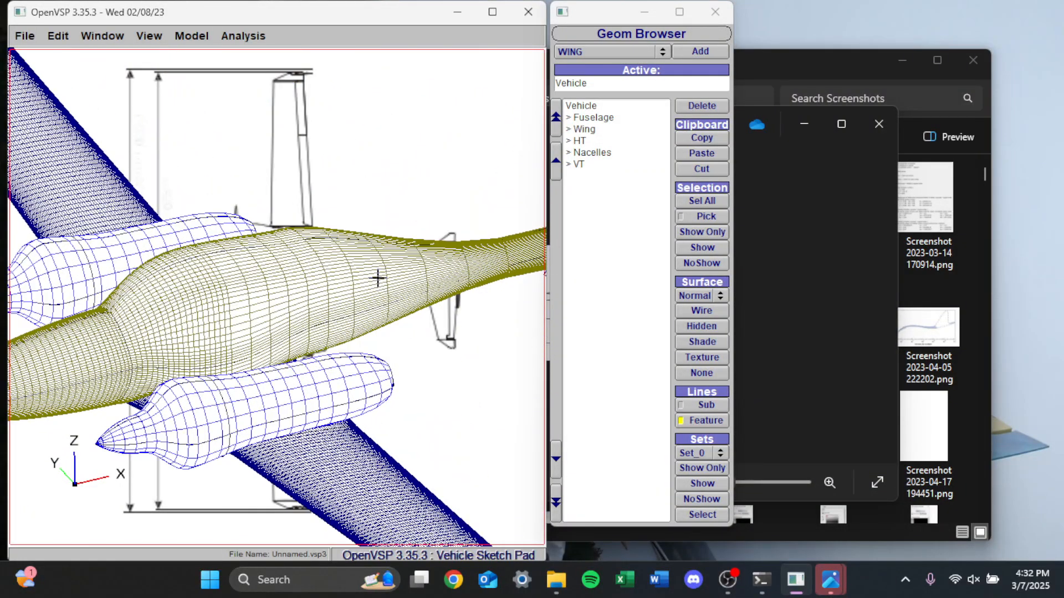
click(149, 35)
click(149, 55)
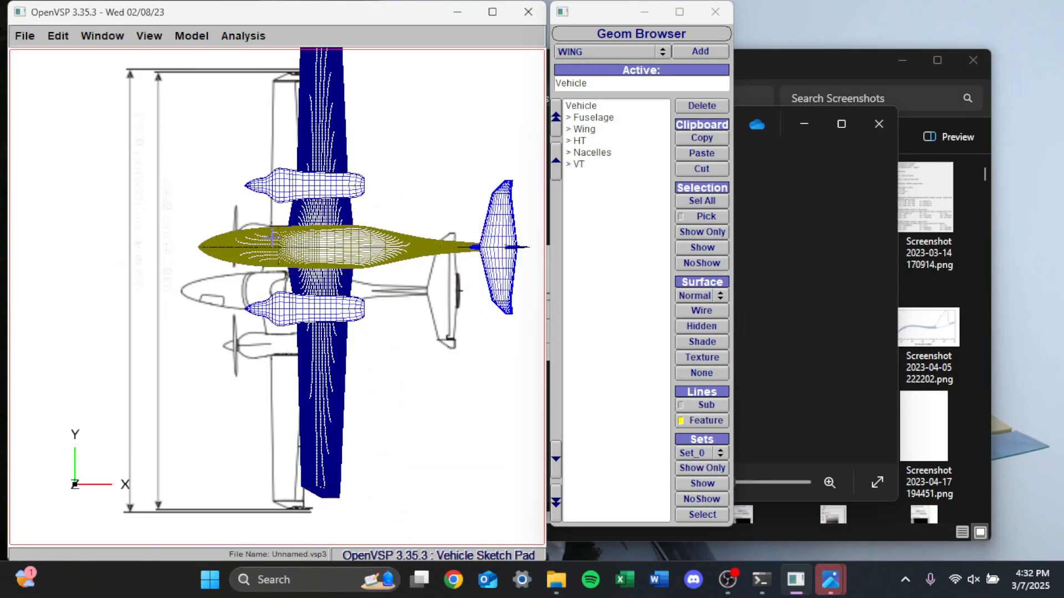
scroll(340, 238, up, 5)
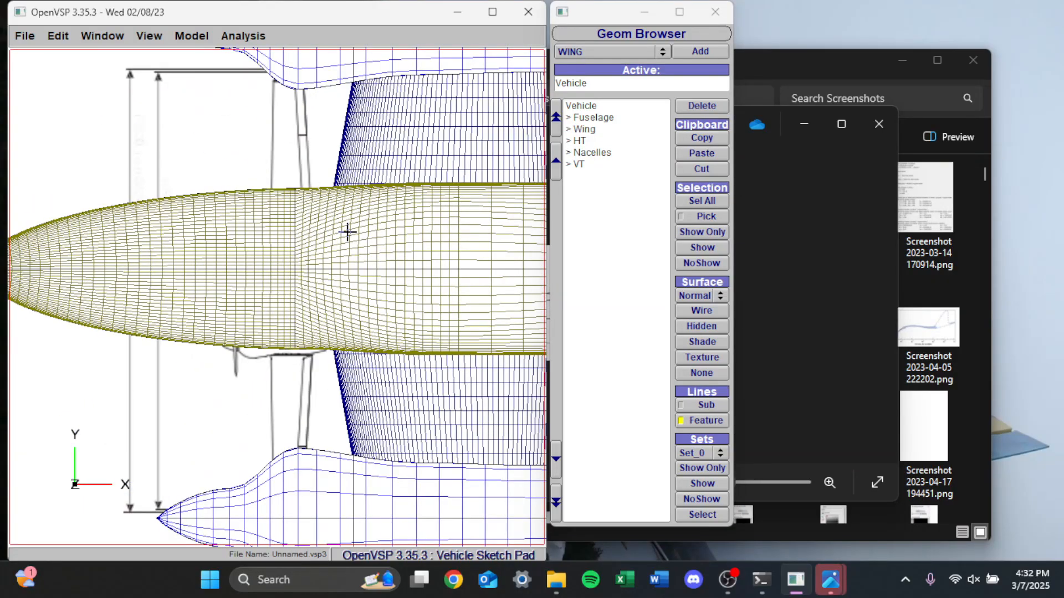
Set the fuselage's Num_W tessellation to 121.
click(592, 118)
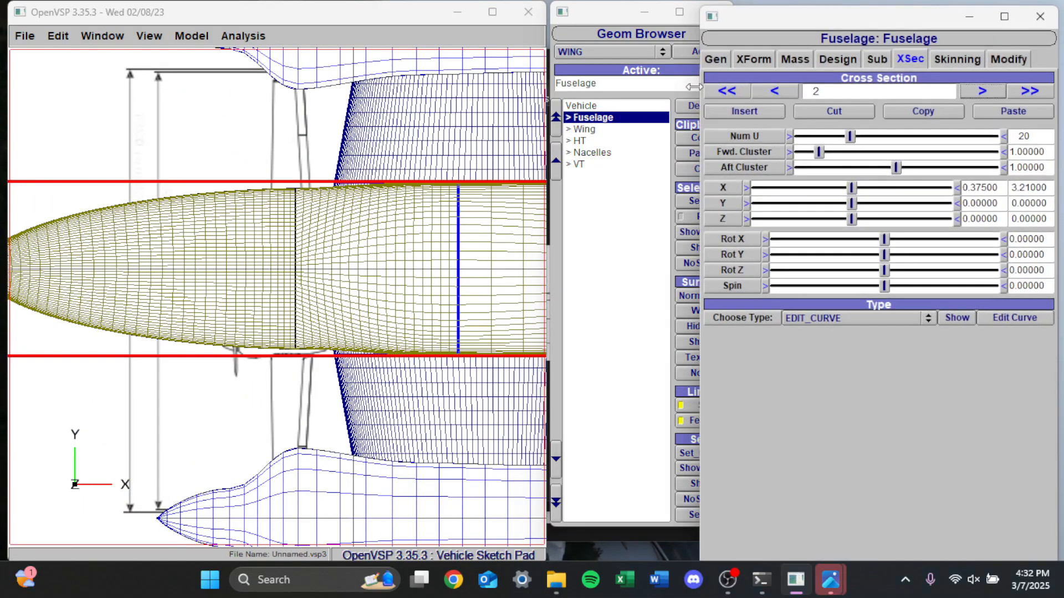
click(716, 59)
drag(1043, 195, 998, 196)
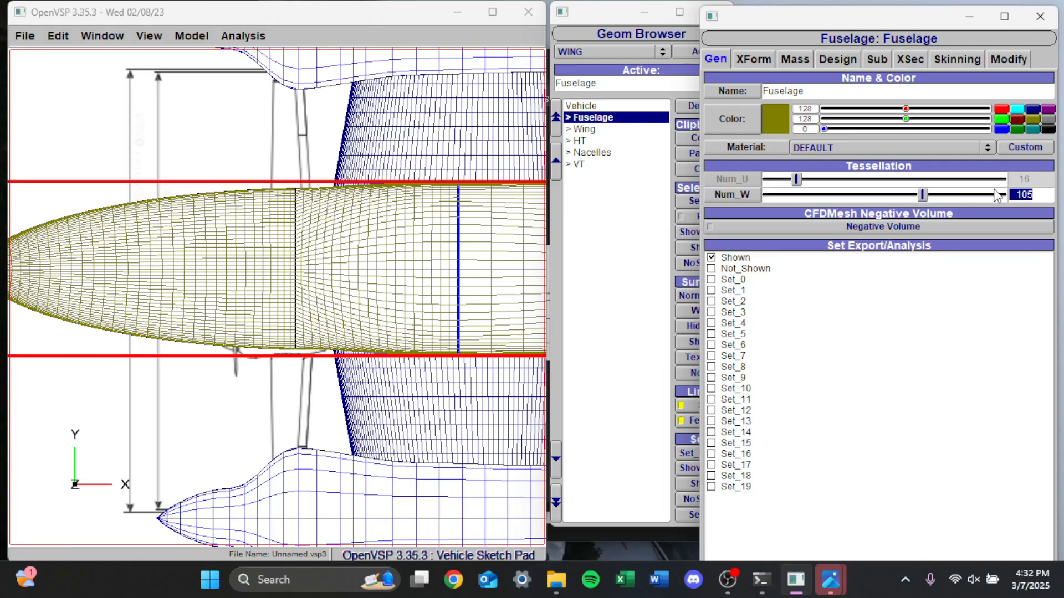
text(121)
key(Return)
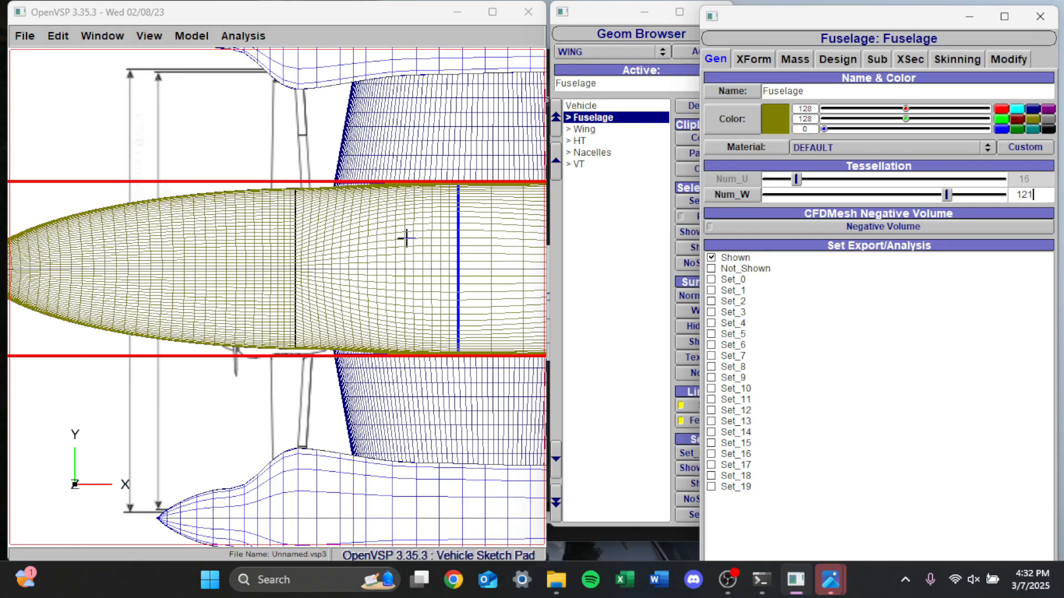
Set Num U of fuselage cross section 3, at the rear of the cabin, to 14.
scroll(274, 260, down, 1)
scroll(273, 261, up, 3)
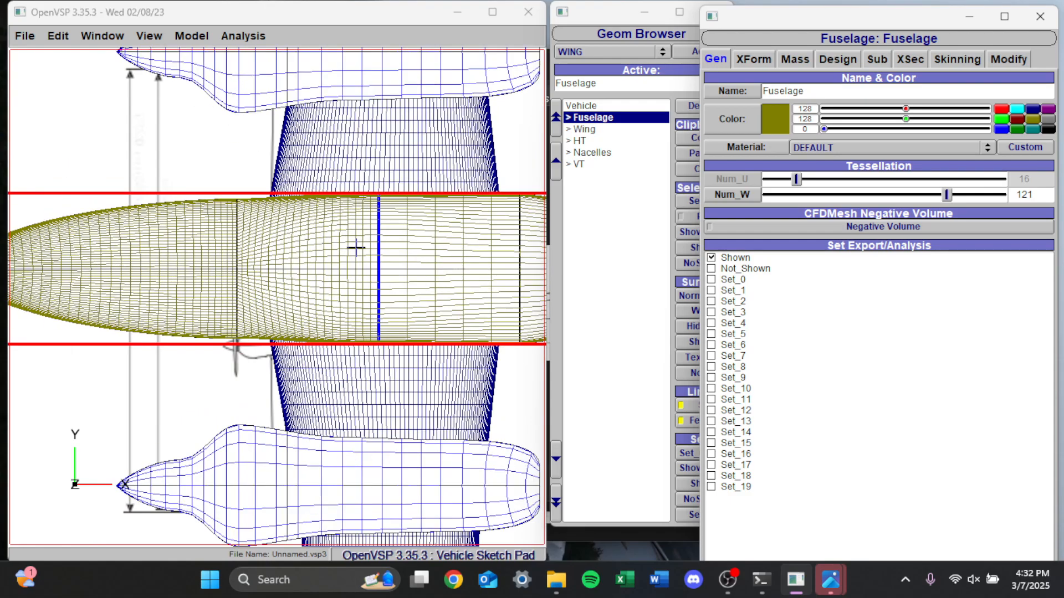
scroll(259, 252, down, 4)
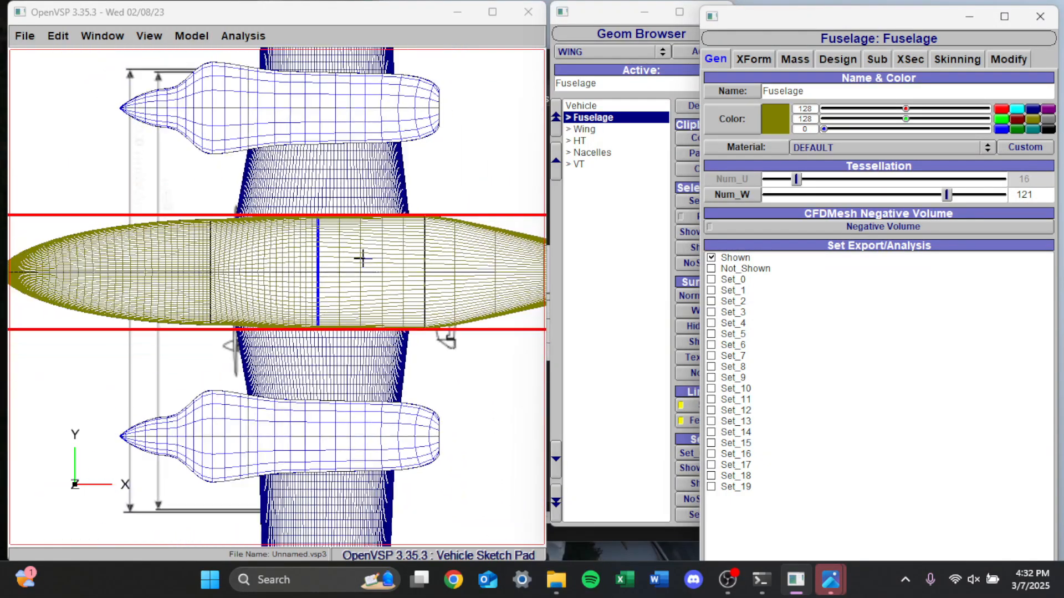
scroll(482, 235, up, 3)
click(912, 58)
click(982, 91)
drag(809, 140, 839, 137)
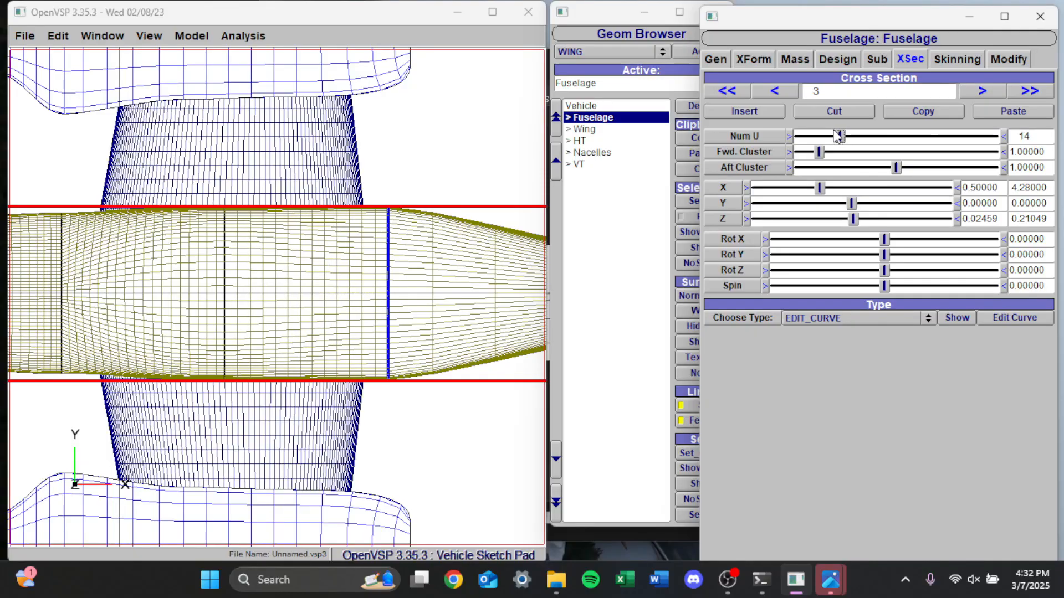
Set the fuselage's Num_W tessellation to 153 and check the cabin mesh up close.
click(711, 60)
text(153)
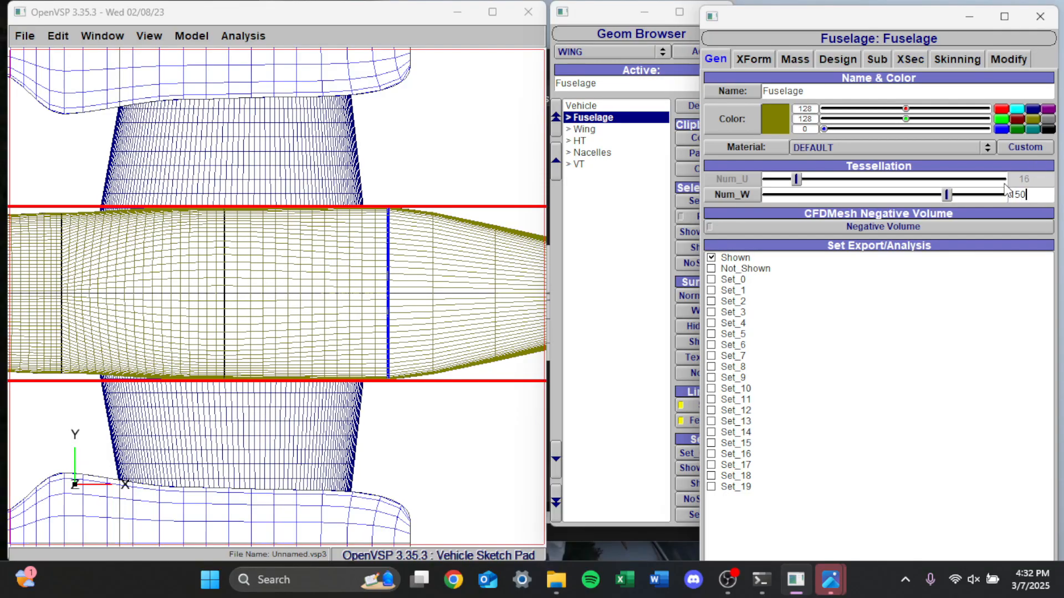
key(Return)
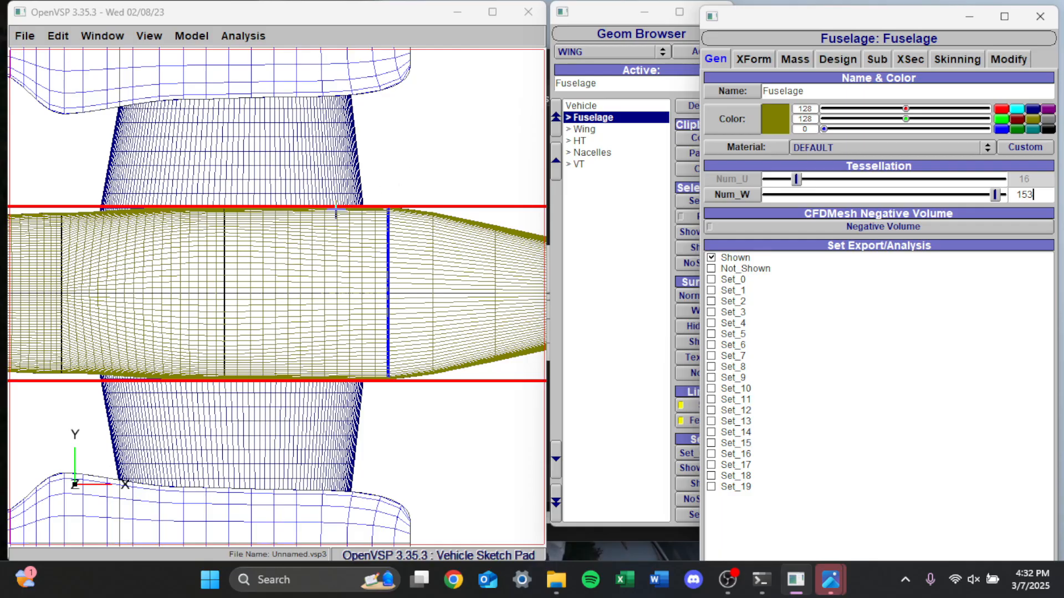
scroll(399, 226, up, 2)
scroll(183, 254, up, 2)
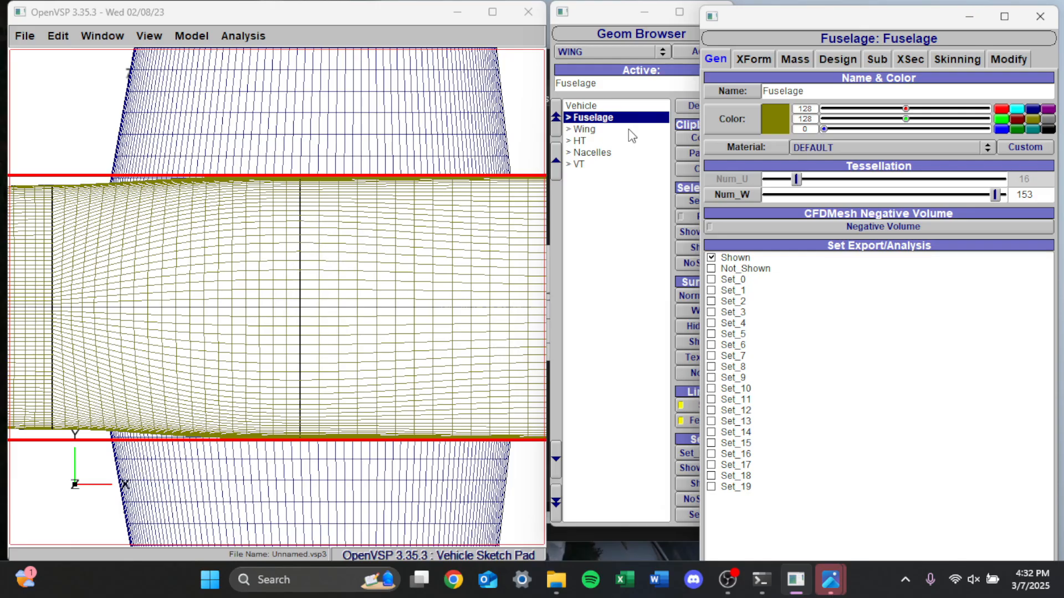
Review Num U of fuselage cross section 1, and set Num U of cross section 3 to 17.
click(854, 58)
click(910, 59)
click(775, 90)
click(775, 90)
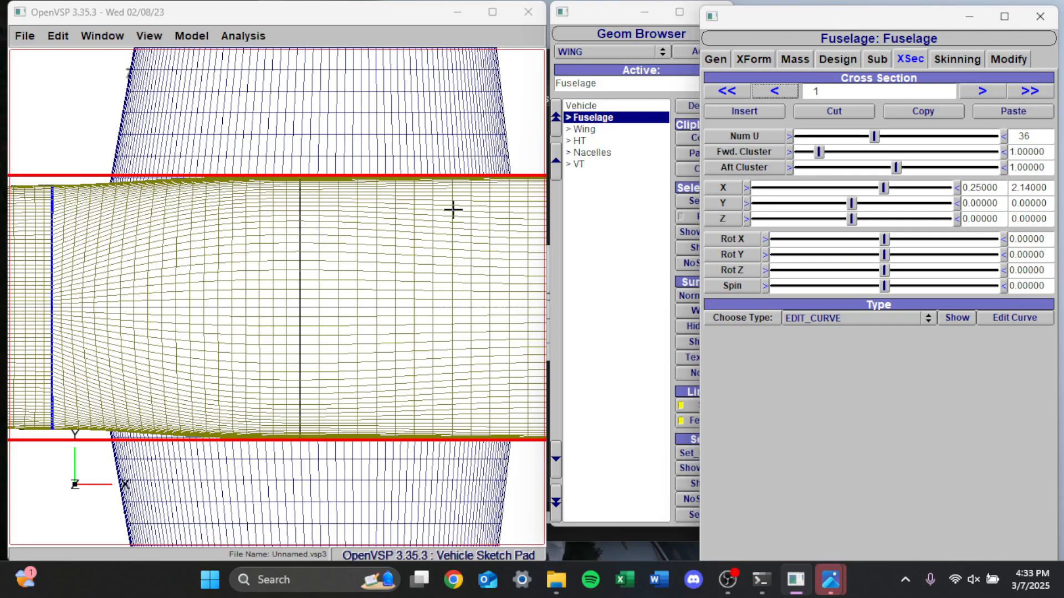
click(969, 91)
click(969, 91)
drag(838, 138, 848, 141)
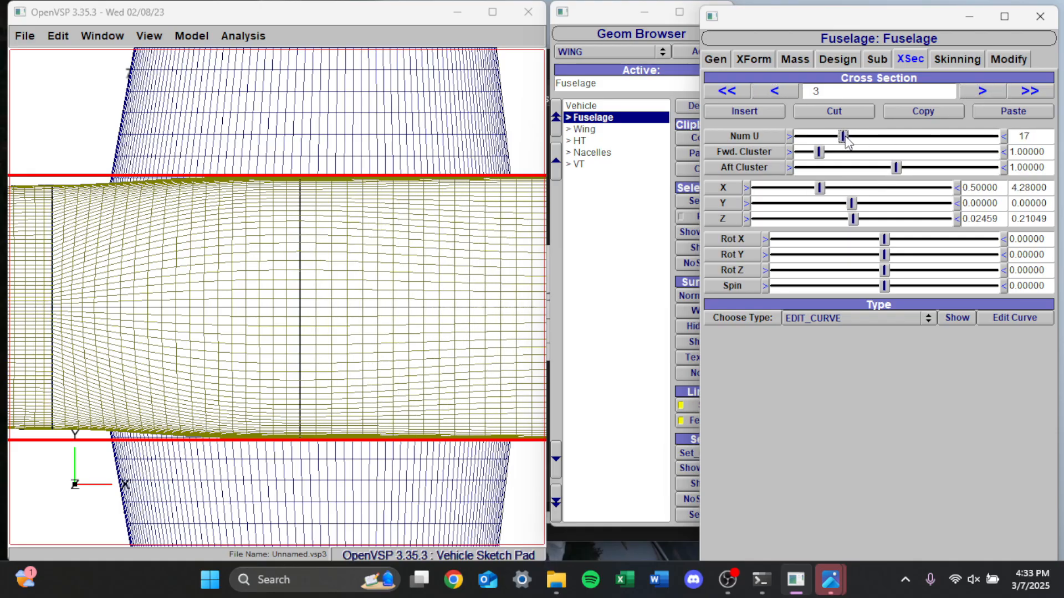
Set Num U of fuselage cross section 4, where the tail boom begins, to 23.
scroll(203, 276, down, 8)
scroll(486, 266, up, 3)
middle_drag(486, 266, 368, 272)
scroll(314, 288, up, 2)
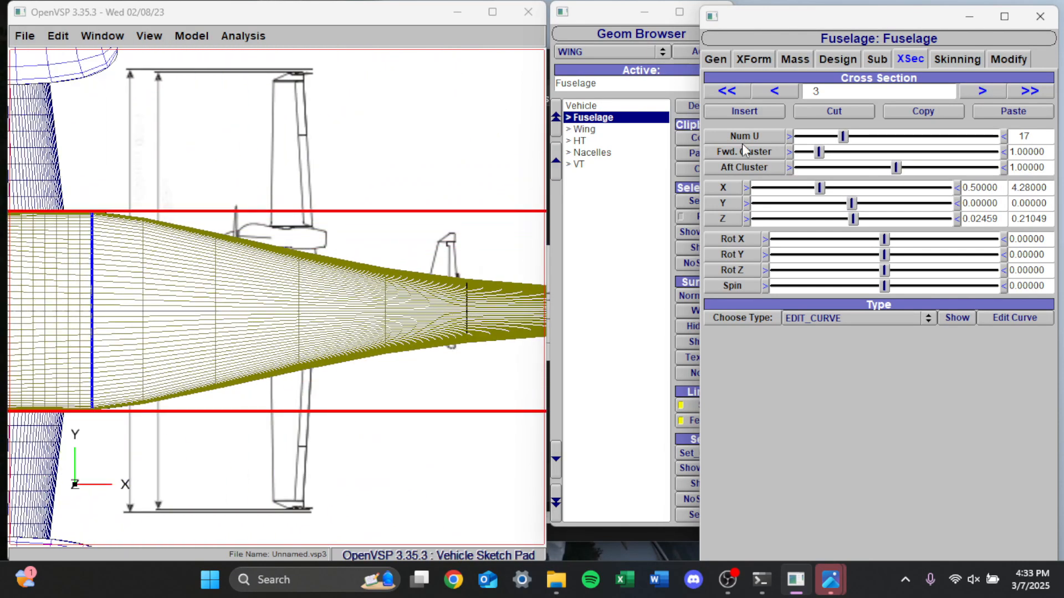
click(981, 92)
drag(813, 138, 876, 142)
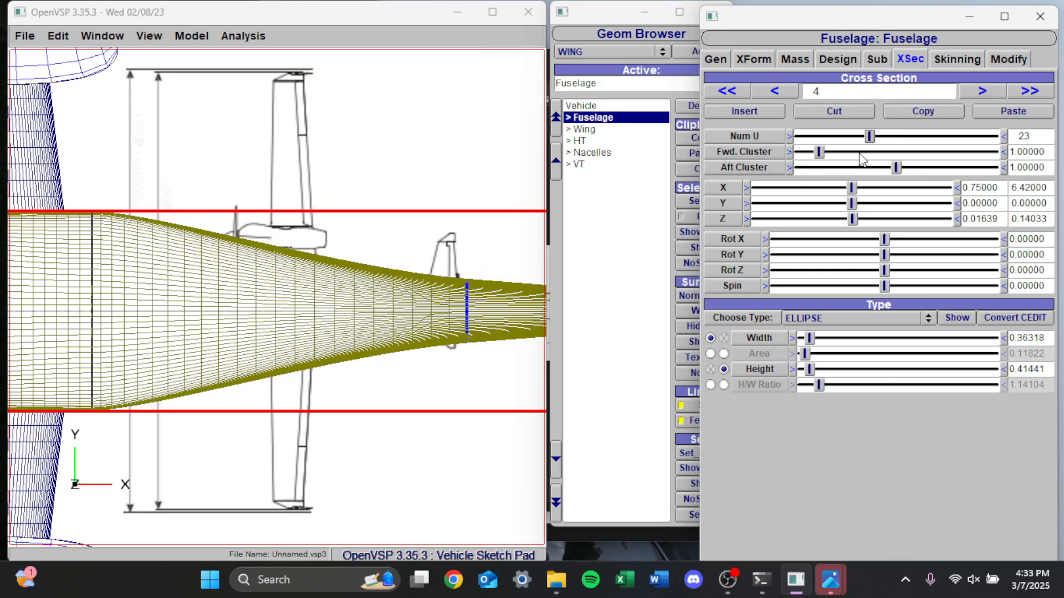
Set Fwd. Cluster of fuselage cross section 4 to 1.52619 and check the mesh around the tail boom.
mouse_move(822, 157)
mouse_down()
mouse_move(845, 155)
mouse_move(822, 157)
mouse_move(838, 157)
mouse_move(829, 151)
mouse_up()
scroll(257, 257, down, 5)
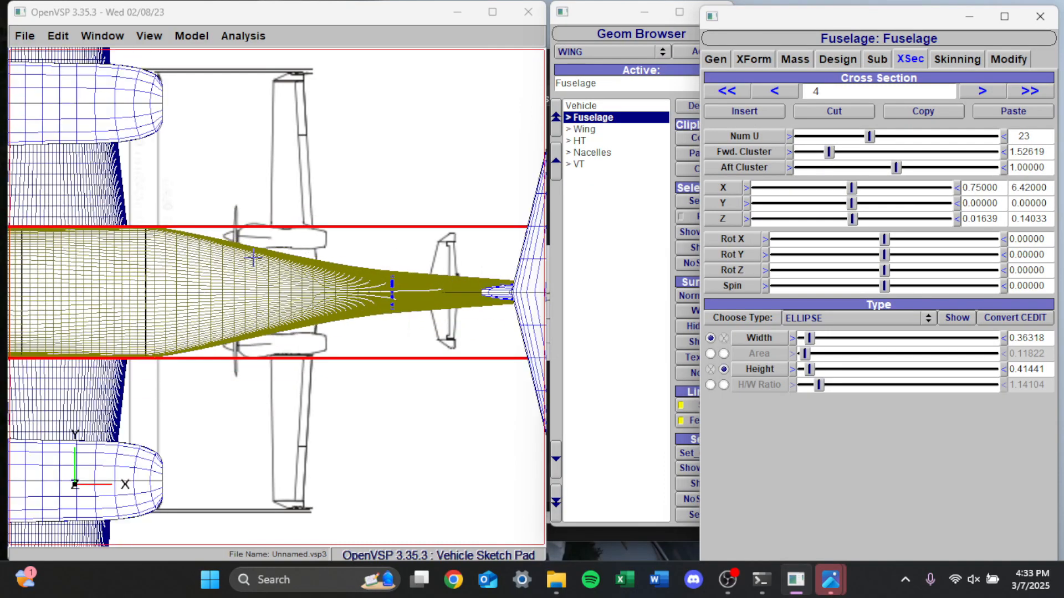
scroll(369, 269, up, 8)
scroll(289, 335, up, 2)
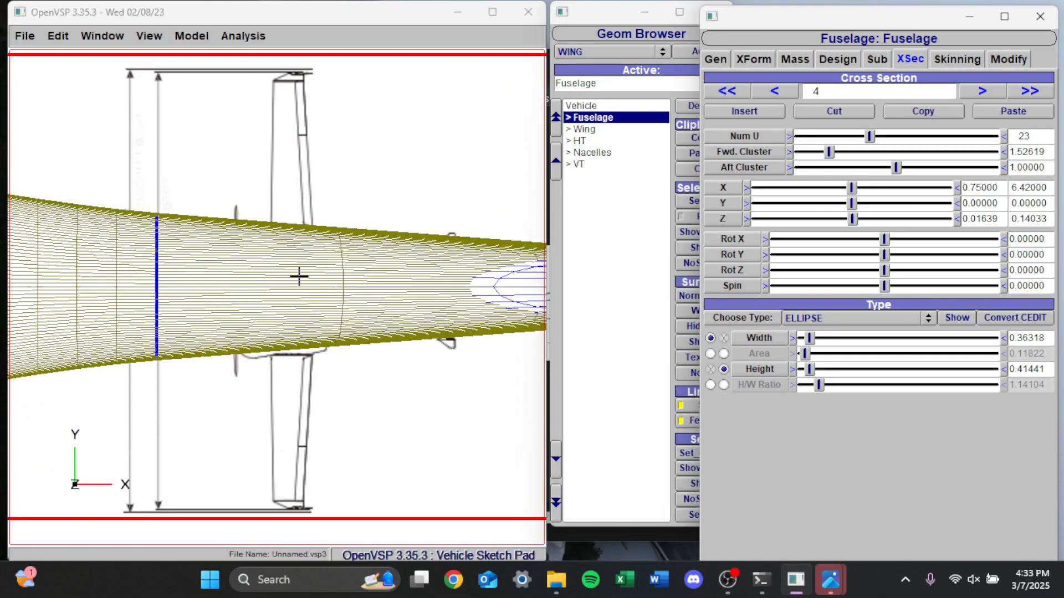
Set Num U of fuselage cross section 4 to 40 and check the tapering section behind the cabin.
drag(870, 139, 928, 135)
scroll(402, 237, down, 3)
scroll(402, 237, down, 2)
scroll(168, 238, up, 4)
scroll(471, 232, down, 4)
scroll(194, 237, up, 3)
scroll(233, 237, down, 3)
scroll(277, 236, up, 2)
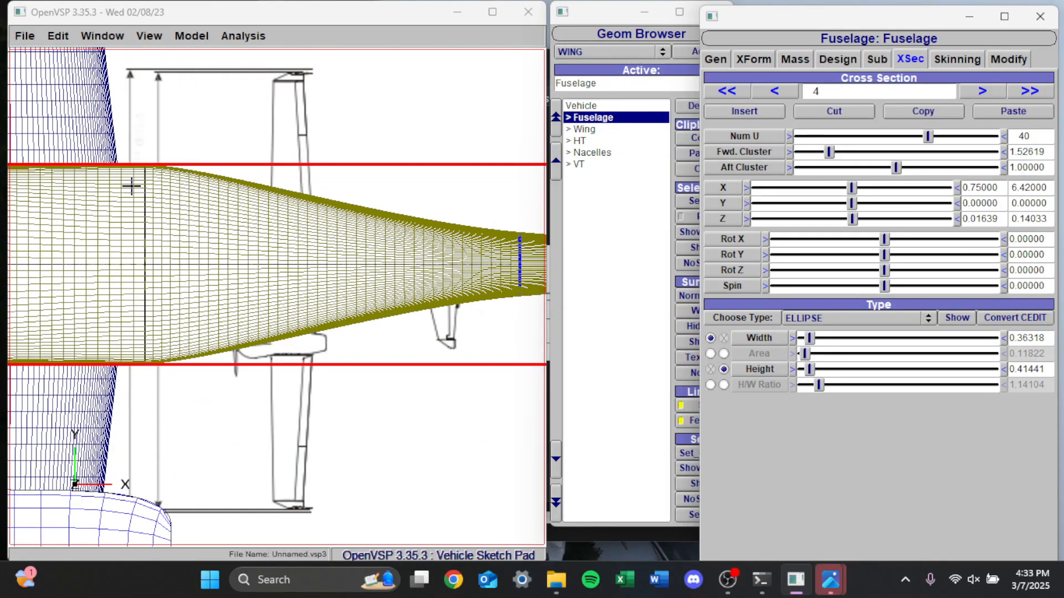
Examine how evenly the fuselage mesh is spaced from the cabin through the taper to the tail boom.
scroll(147, 172, up, 2)
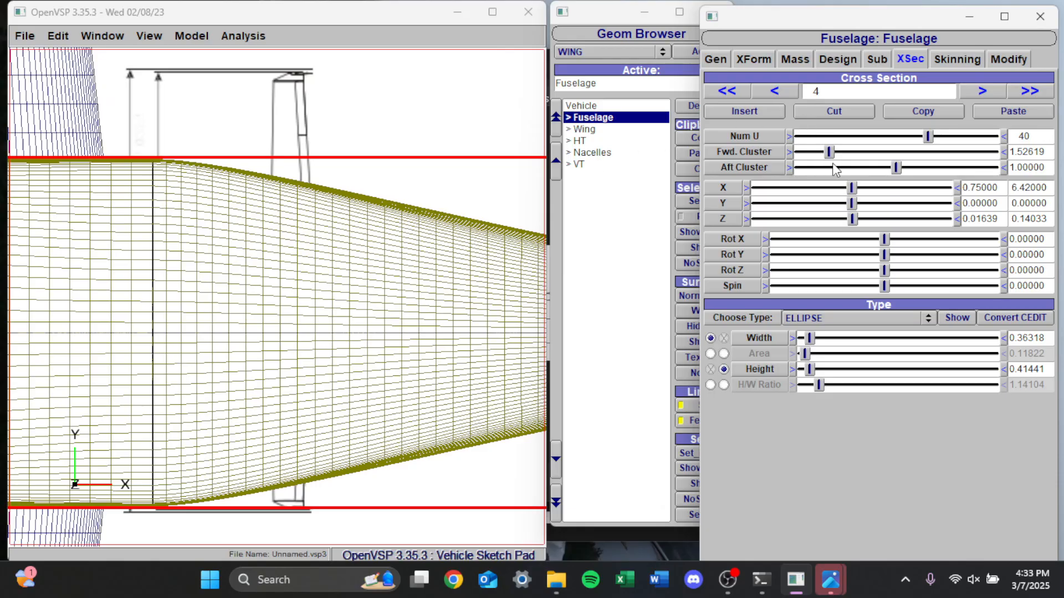
scroll(447, 225, down, 4)
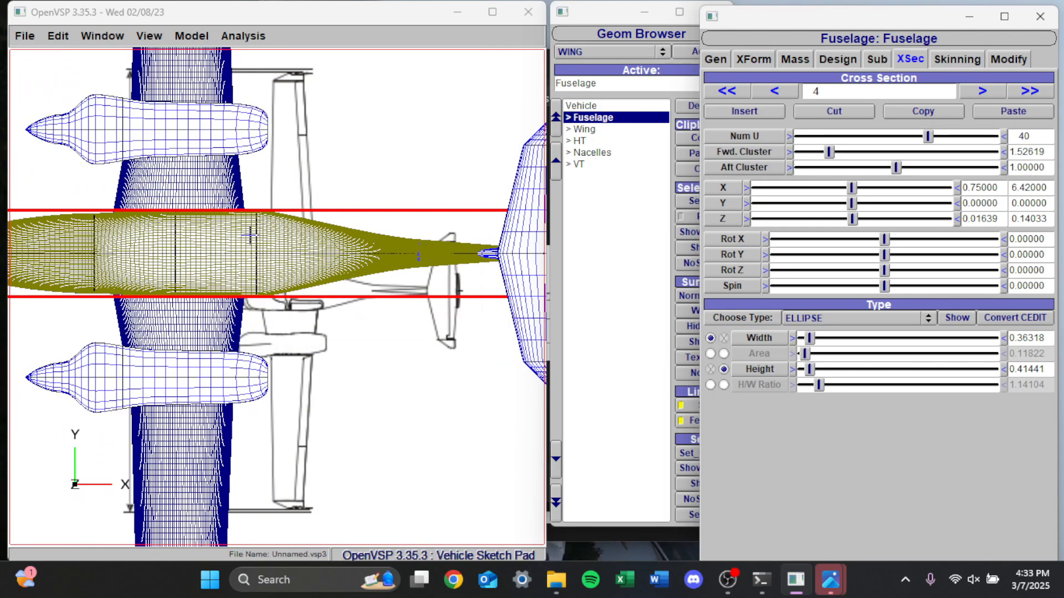
scroll(282, 244, up, 2)
scroll(241, 232, up, 3)
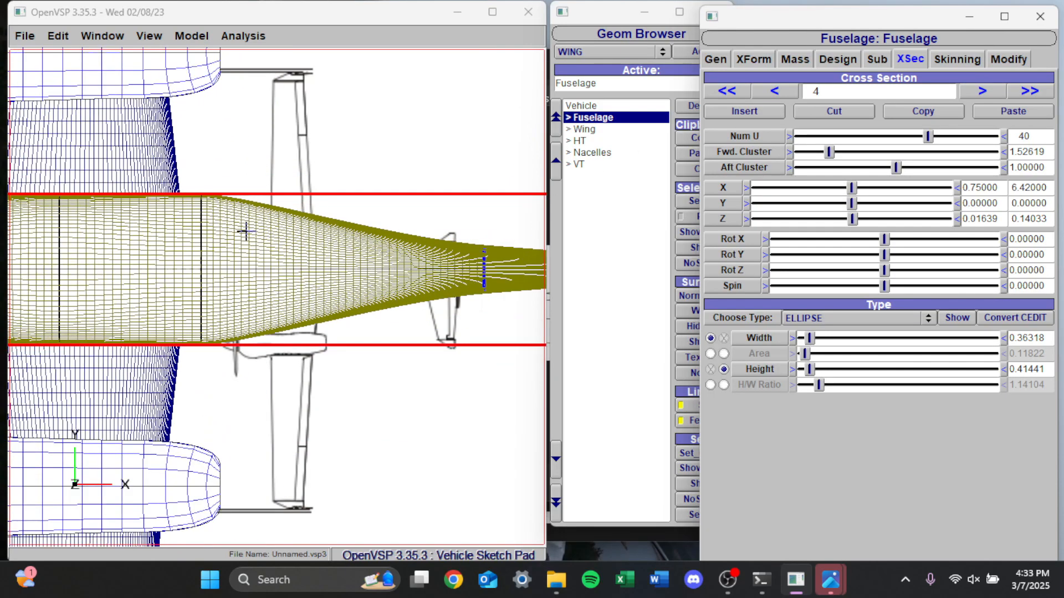
scroll(237, 316, down, 2)
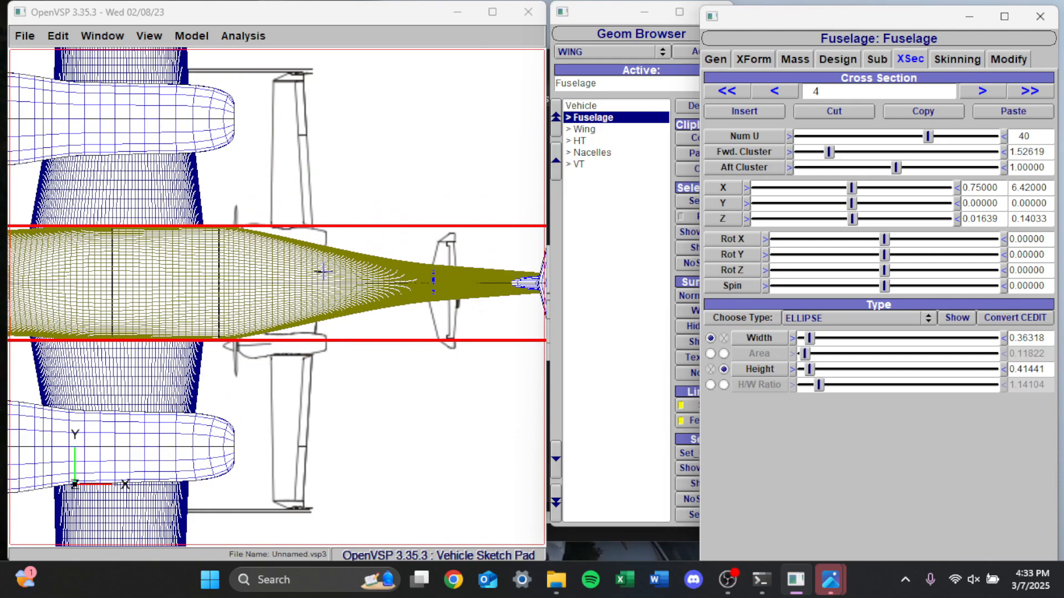
scroll(344, 245, up, 4)
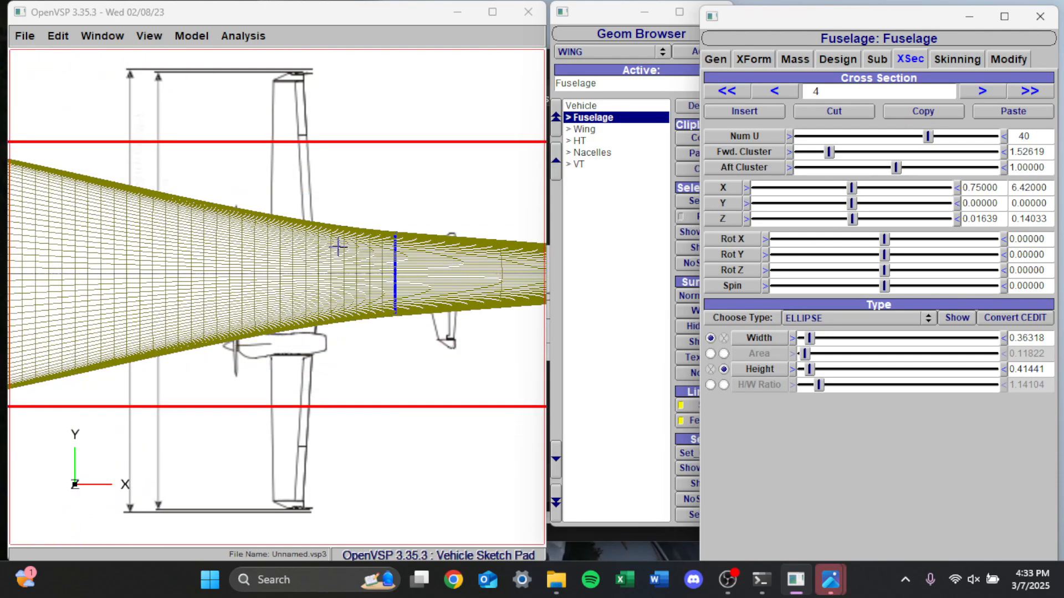
scroll(460, 243, down, 3)
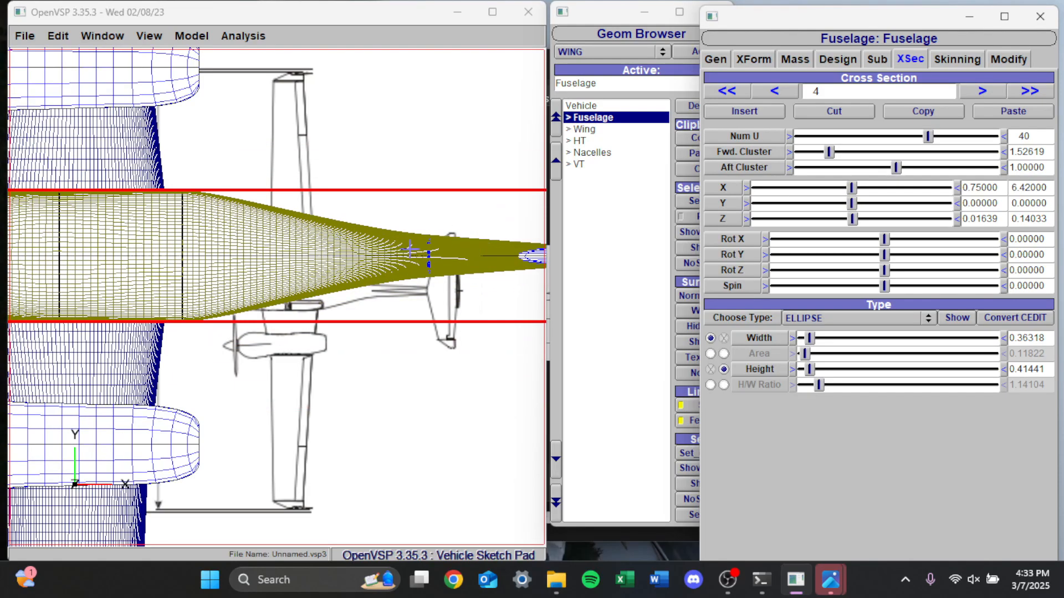
scroll(238, 239, up, 1)
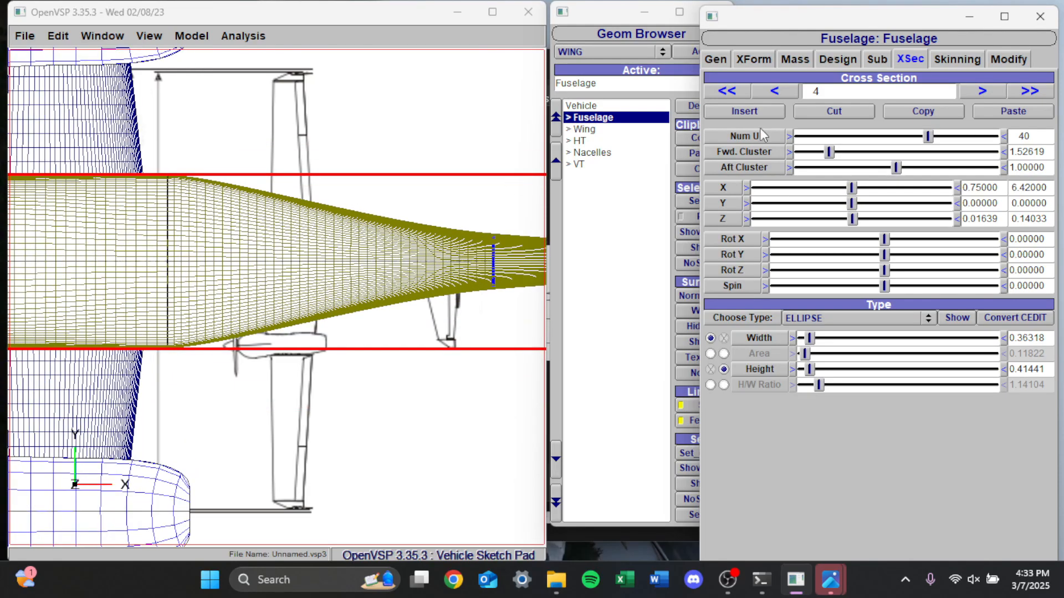
Set Fwd. Cluster of fuselage cross section 3 to 1.52619 and of cross section 4 to 2.61052, checking the mesh toward the tail.
click(792, 91)
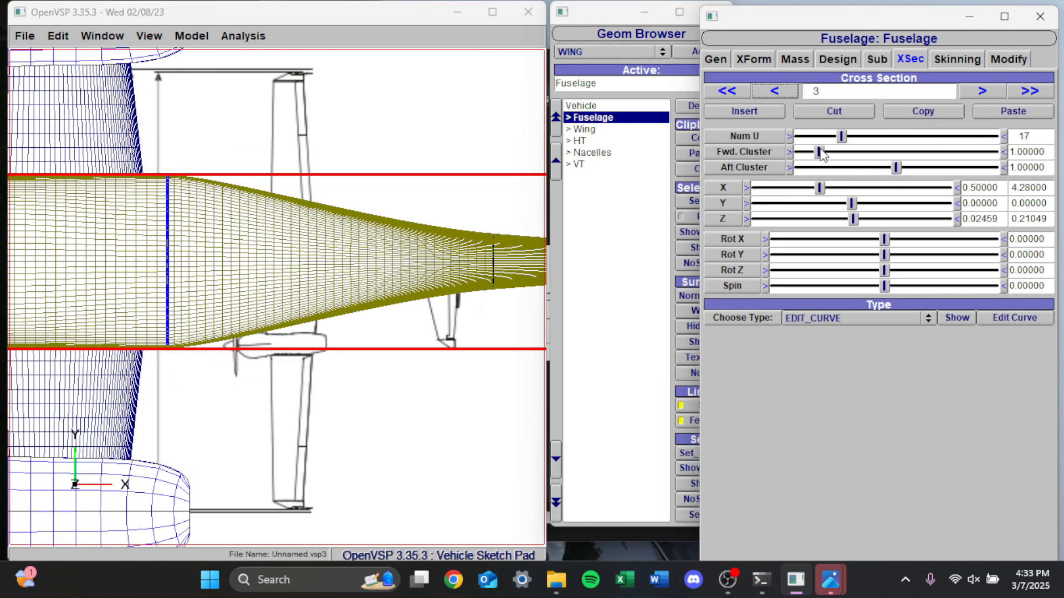
drag(819, 153, 828, 153)
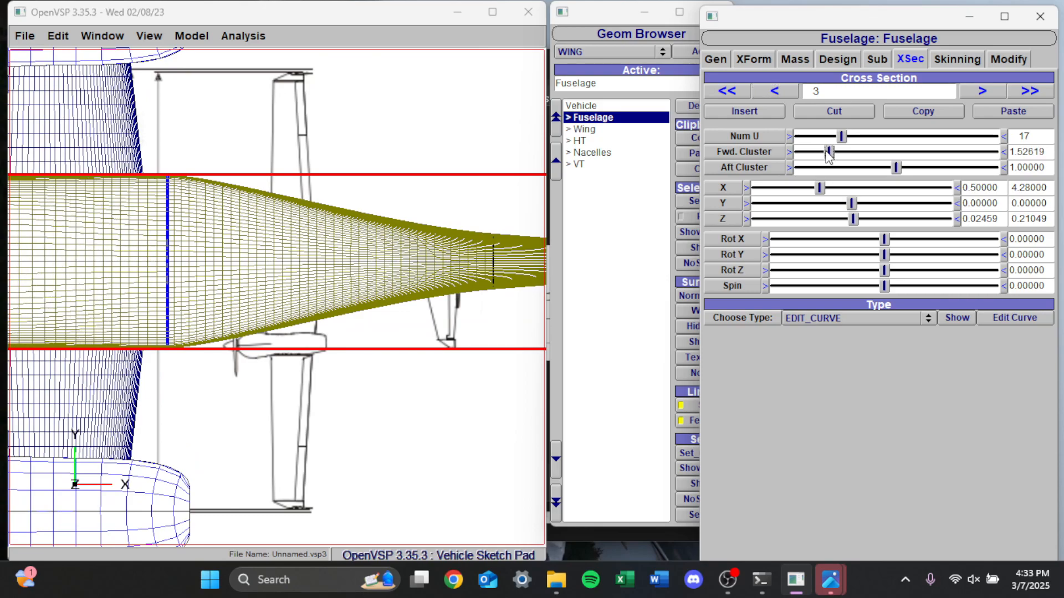
click(978, 94)
drag(829, 152, 856, 155)
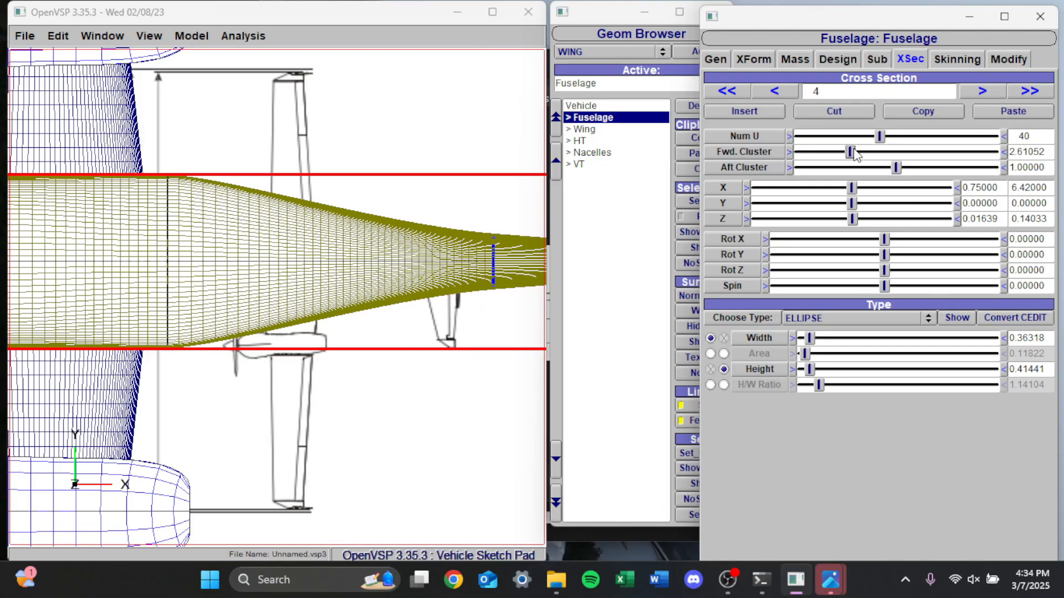
scroll(99, 240, down, 4)
scroll(266, 242, up, 8)
scroll(108, 271, down, 3)
scroll(239, 267, up, 2)
scroll(239, 267, up, 1)
Set Num U of fuselage cross section 5, at the tail end, to 39 and inspect the mesh along the fuselage.
click(983, 92)
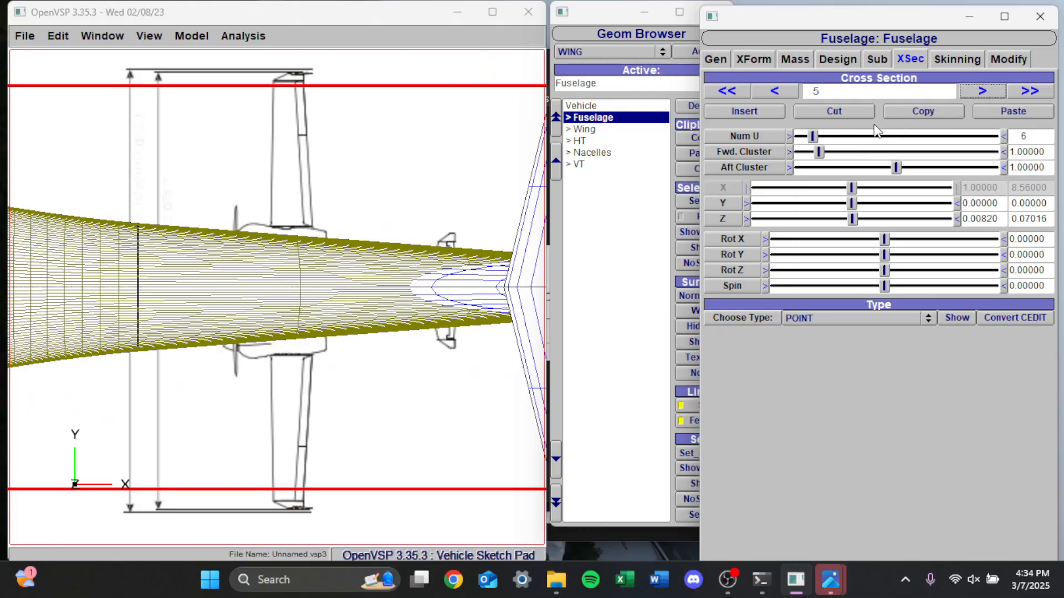
drag(814, 138, 926, 144)
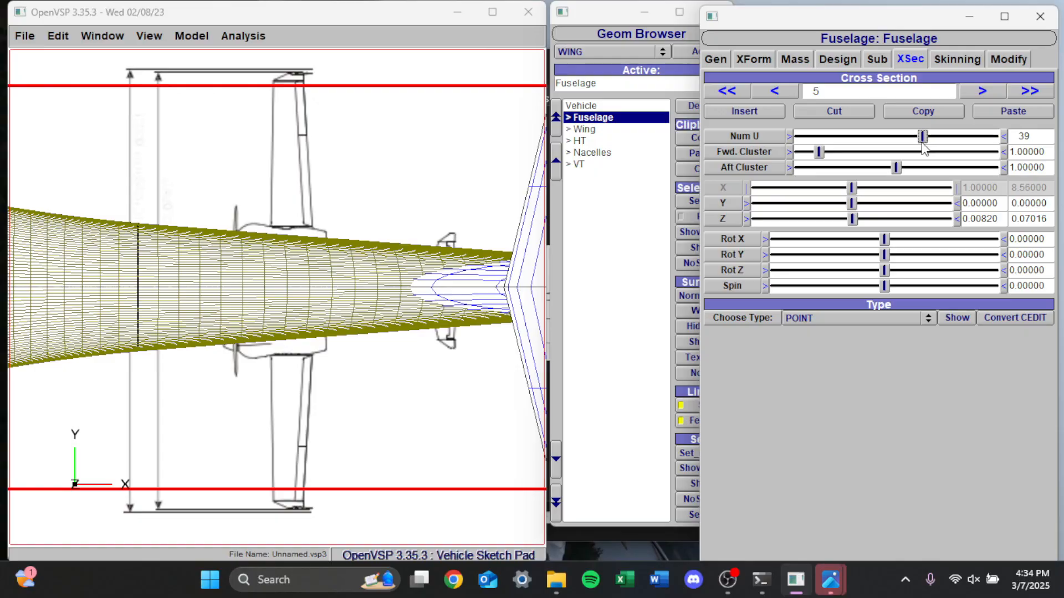
scroll(432, 246, down, 7)
scroll(200, 237, up, 3)
scroll(316, 230, down, 3)
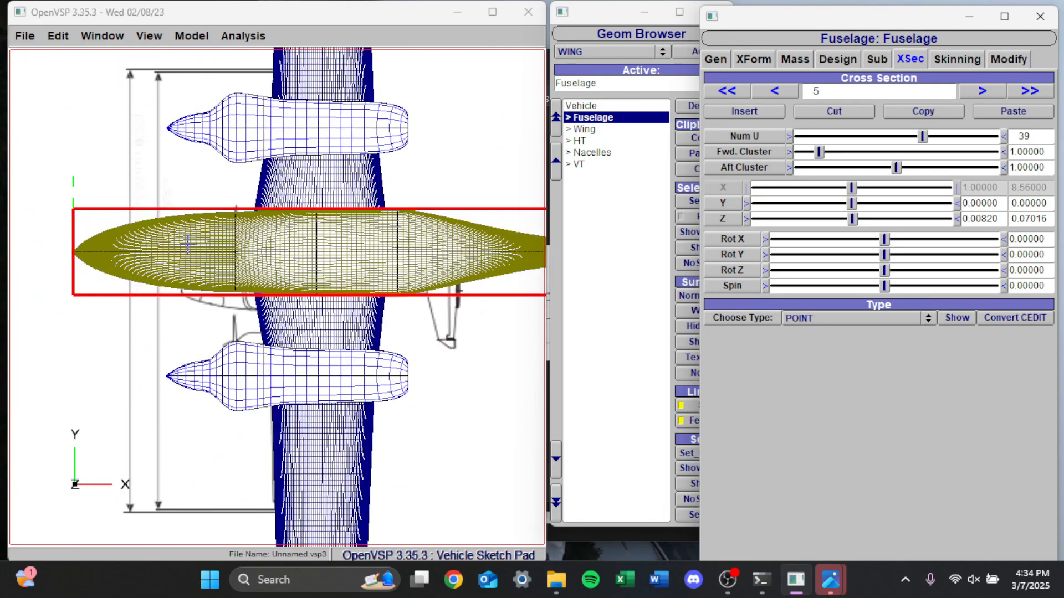
scroll(181, 245, up, 3)
drag(292, 272, 324, 183)
scroll(324, 183, up, 6)
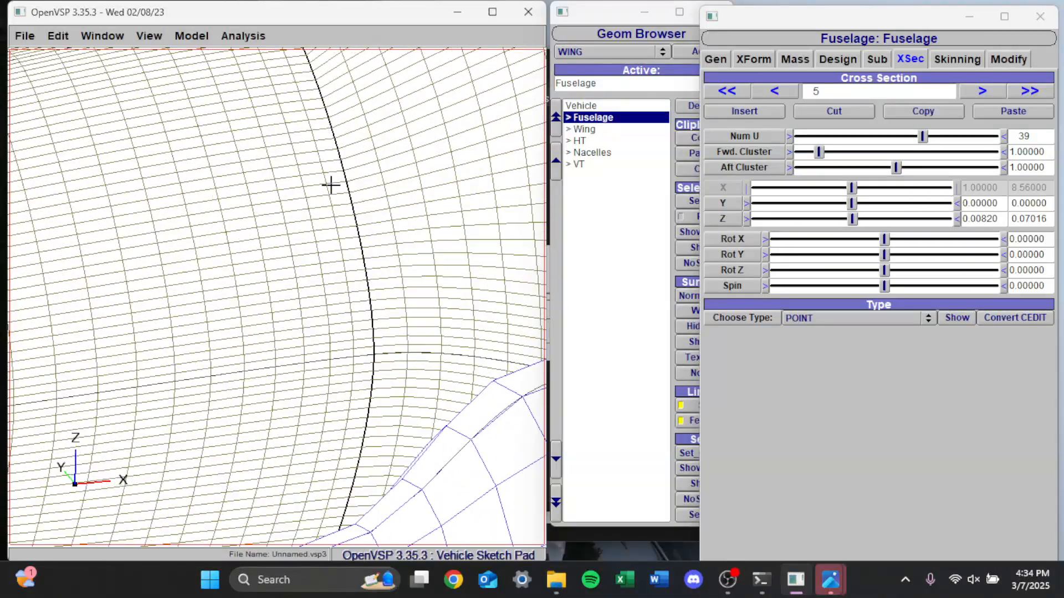
scroll(338, 191, down, 5)
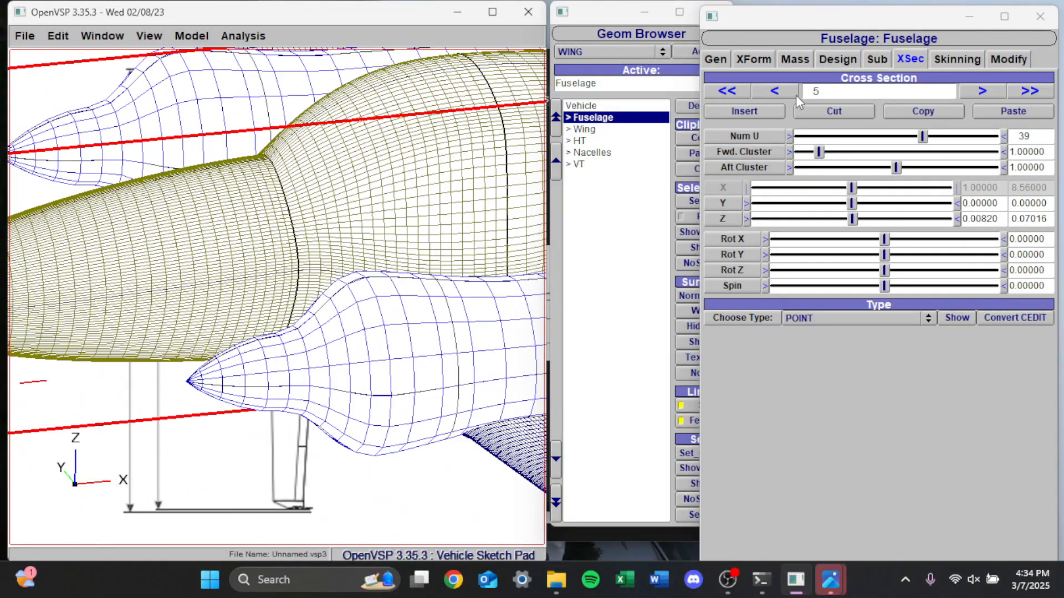
Set Fwd. Cluster of fuselage cross section 2 to 0.60250, checking the mesh where the nose meets the cabin.
click(780, 89)
click(780, 90)
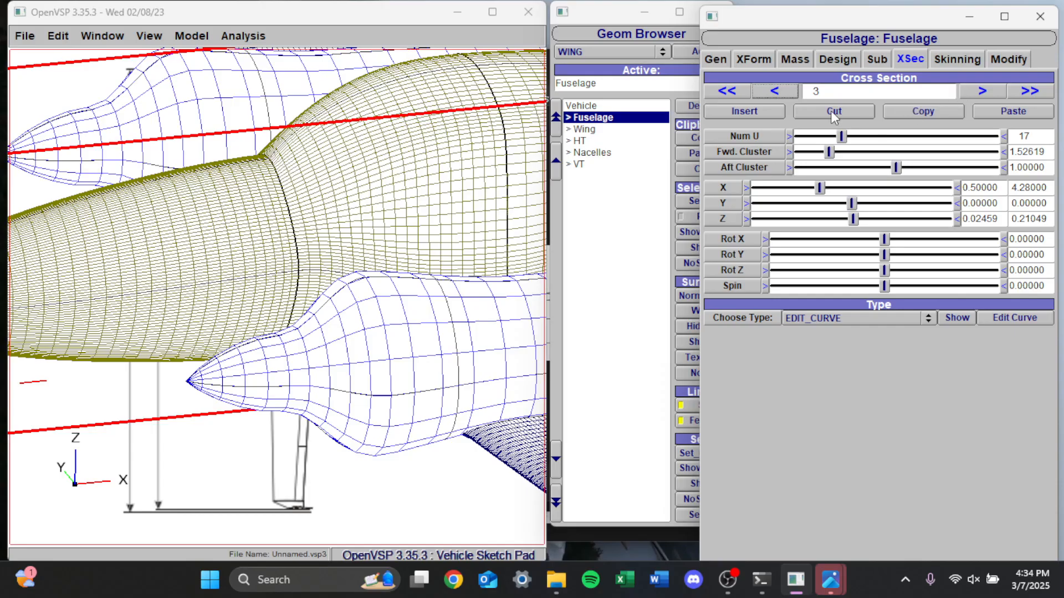
click(776, 92)
click(981, 92)
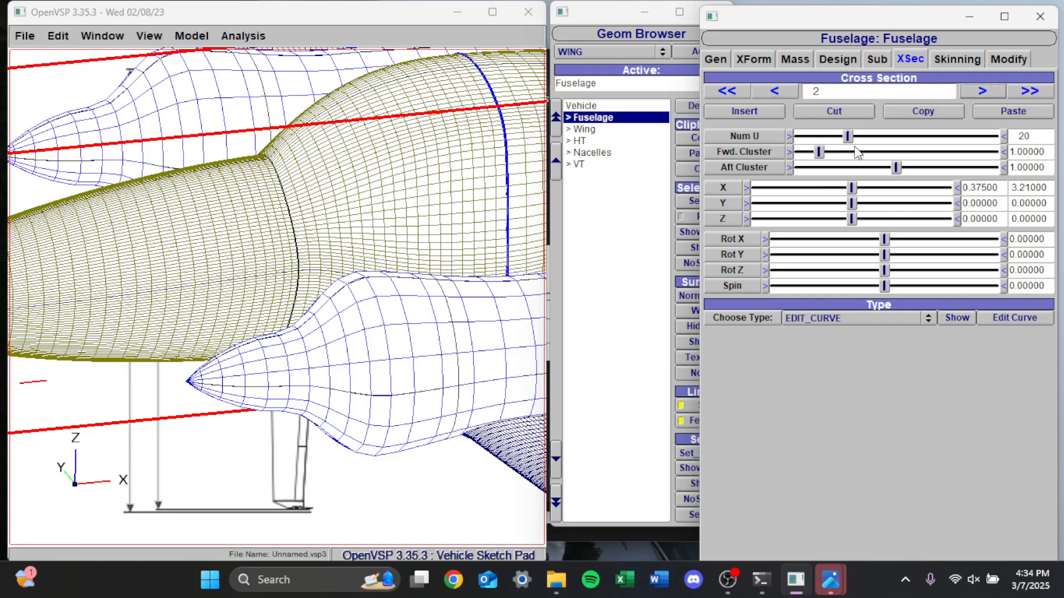
drag(820, 153, 810, 157)
click(565, 186)
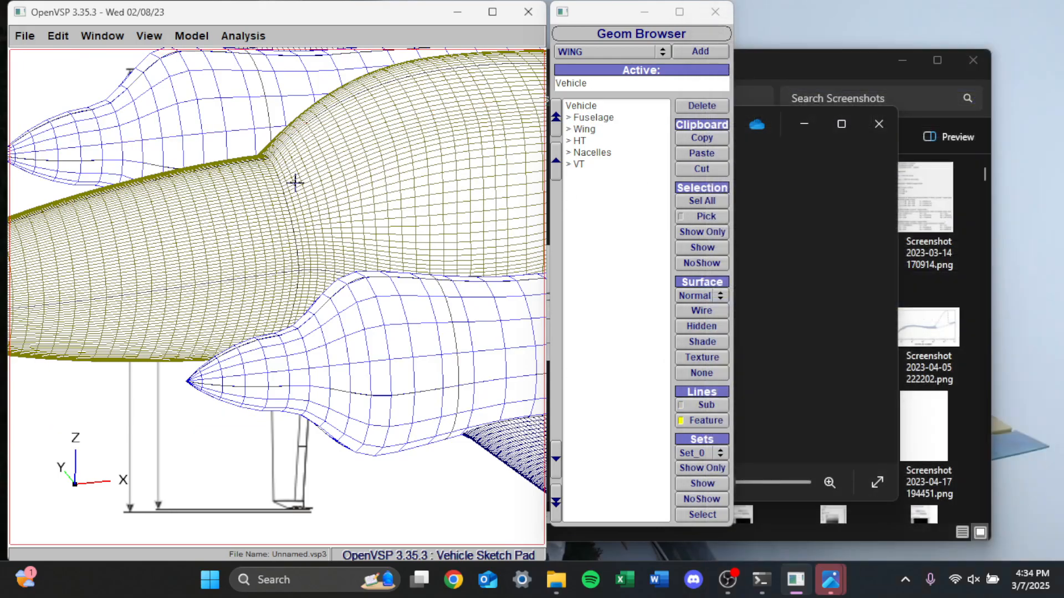
scroll(285, 196, up, 5)
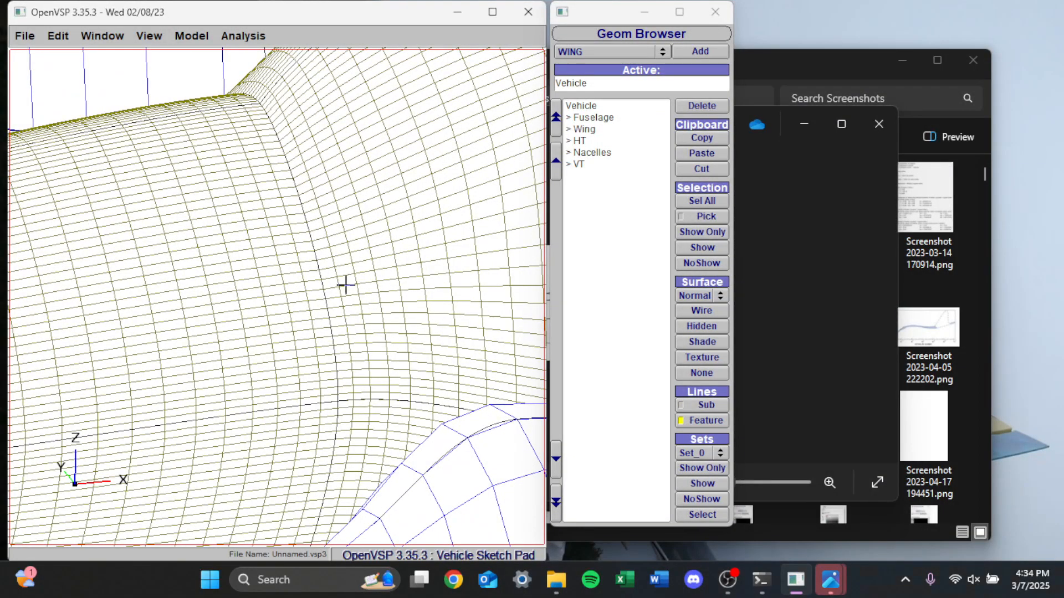
click(592, 117)
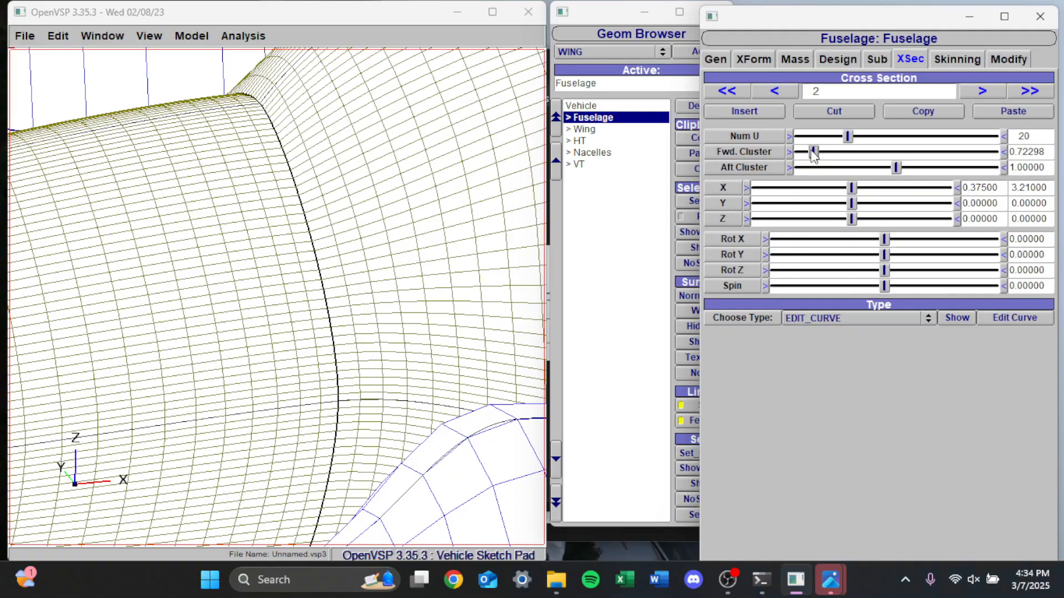
click(566, 187)
Raise the vertical tail VT to a ZLoc of 0.574 so its root sits within the rear fuselage.
scroll(180, 261, down, 5)
drag(181, 260, 290, 207)
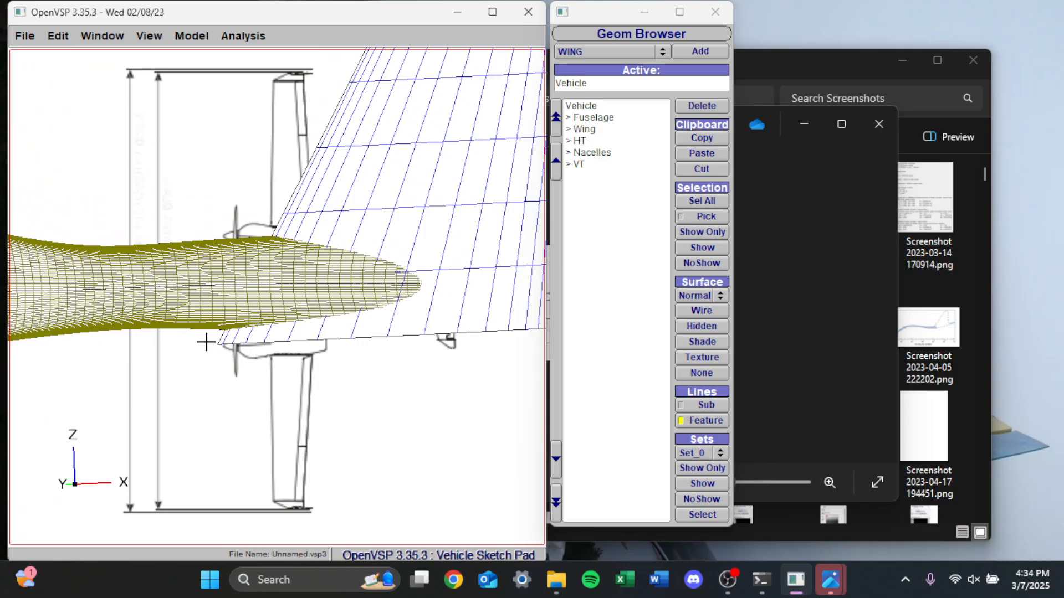
click(579, 164)
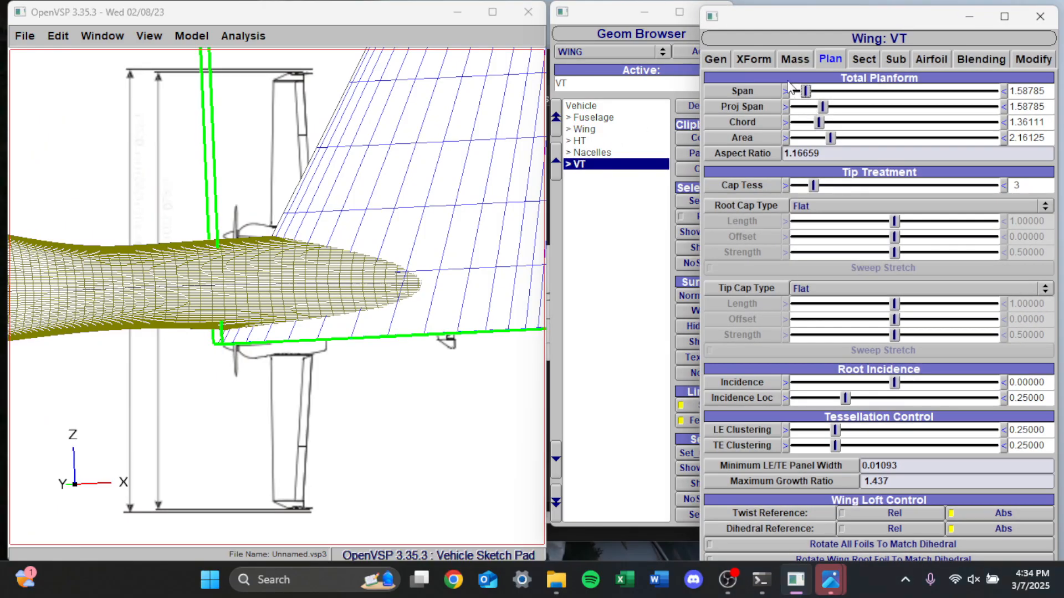
click(755, 59)
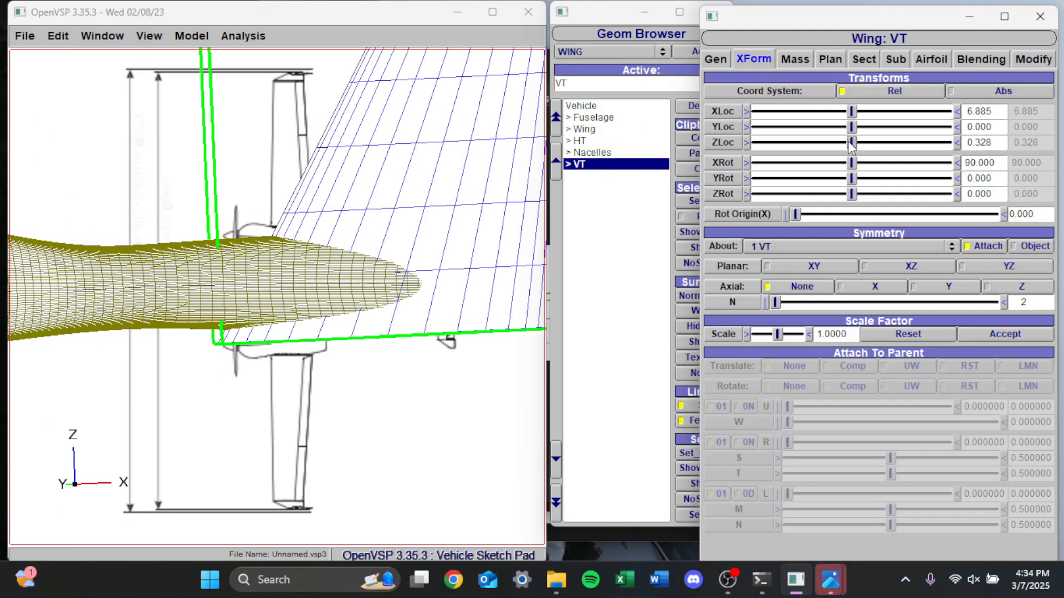
drag(851, 145, 854, 144)
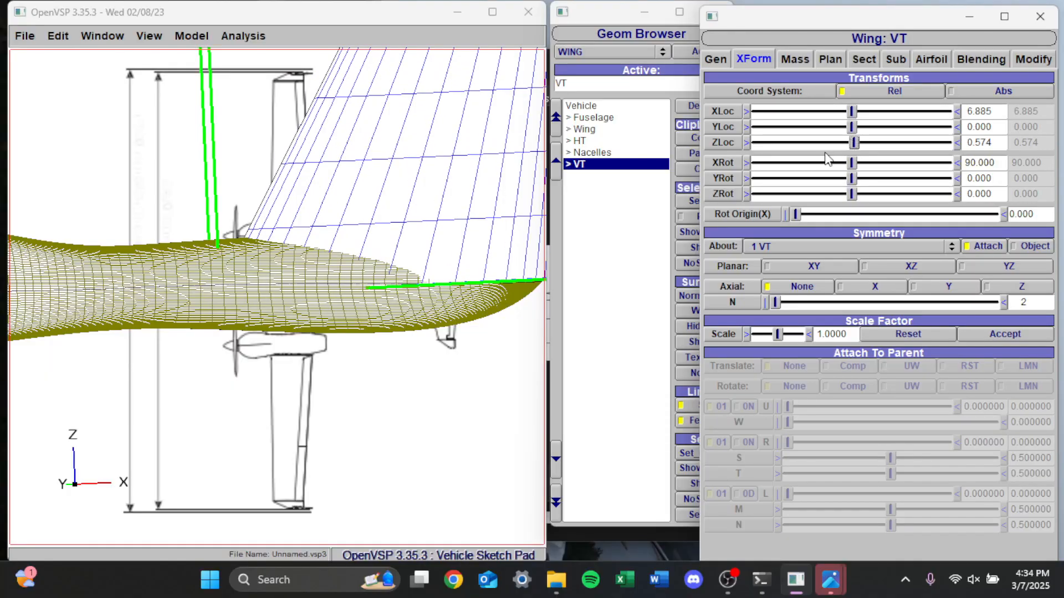
Examine how the raised vertical tail meets the rear fuselage and how the whole aircraft looks.
scroll(273, 231, down, 5)
scroll(298, 243, up, 10)
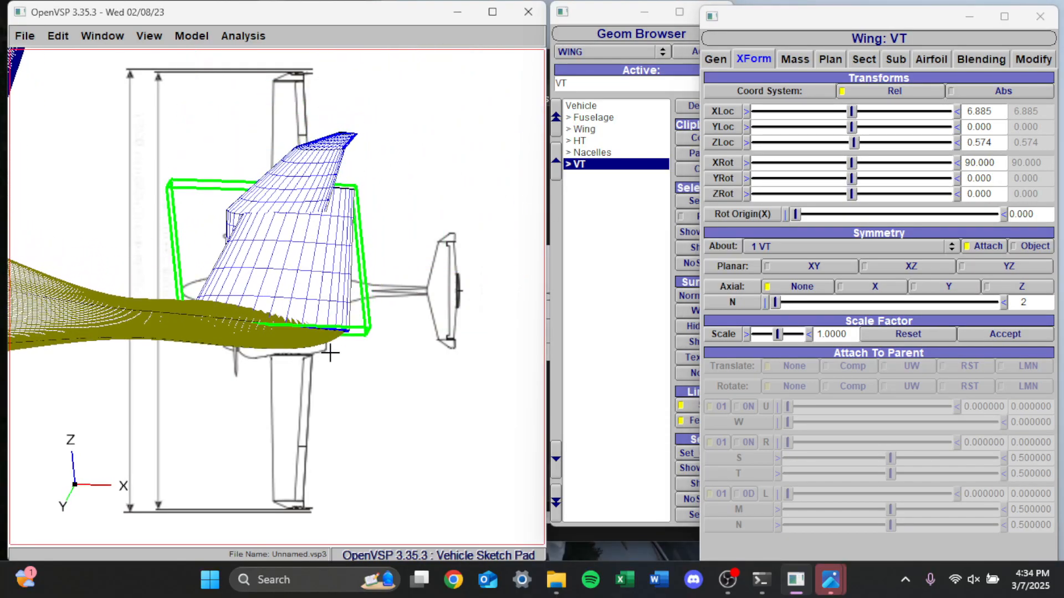
scroll(396, 308, down, 5)
scroll(472, 284, up, 4)
scroll(468, 297, down, 8)
scroll(440, 291, down, 6)
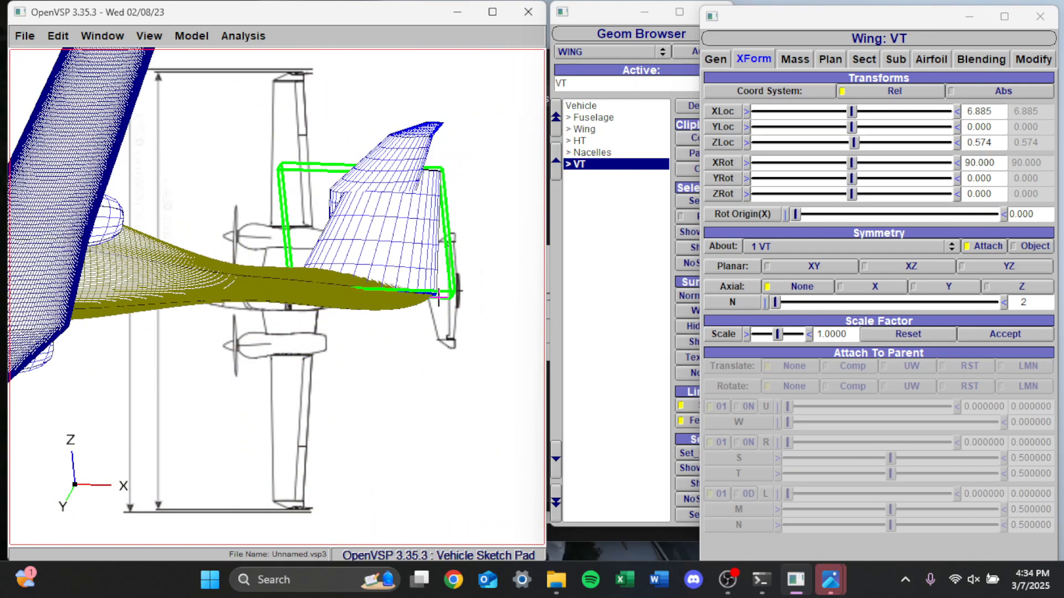
scroll(233, 184, down, 2)
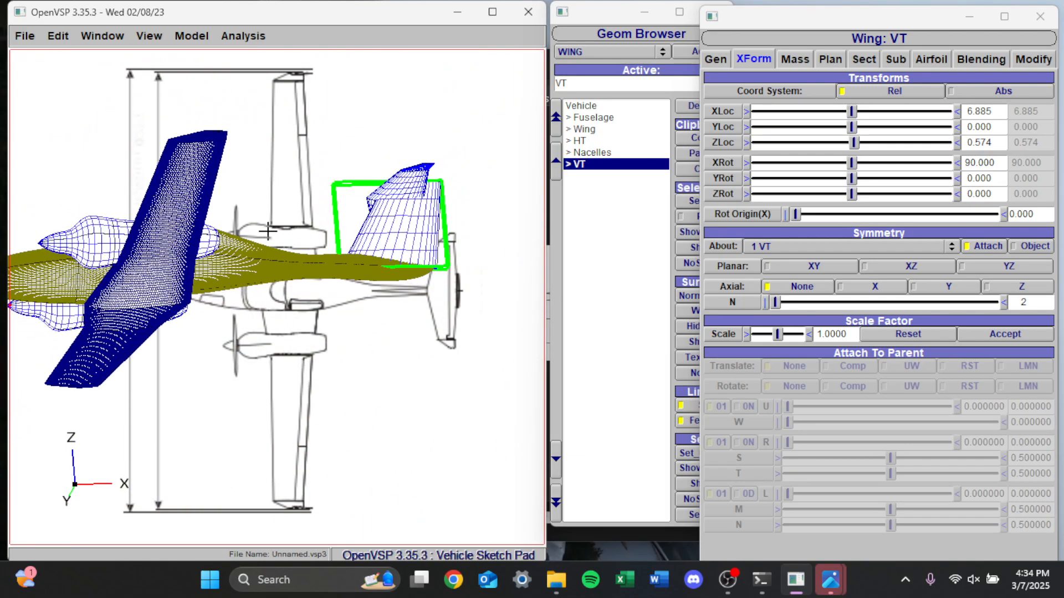
scroll(381, 288, up, 6)
Set the Right Side skinning angle of fuselage cross section 5, at the tail tip, to -45.
click(593, 118)
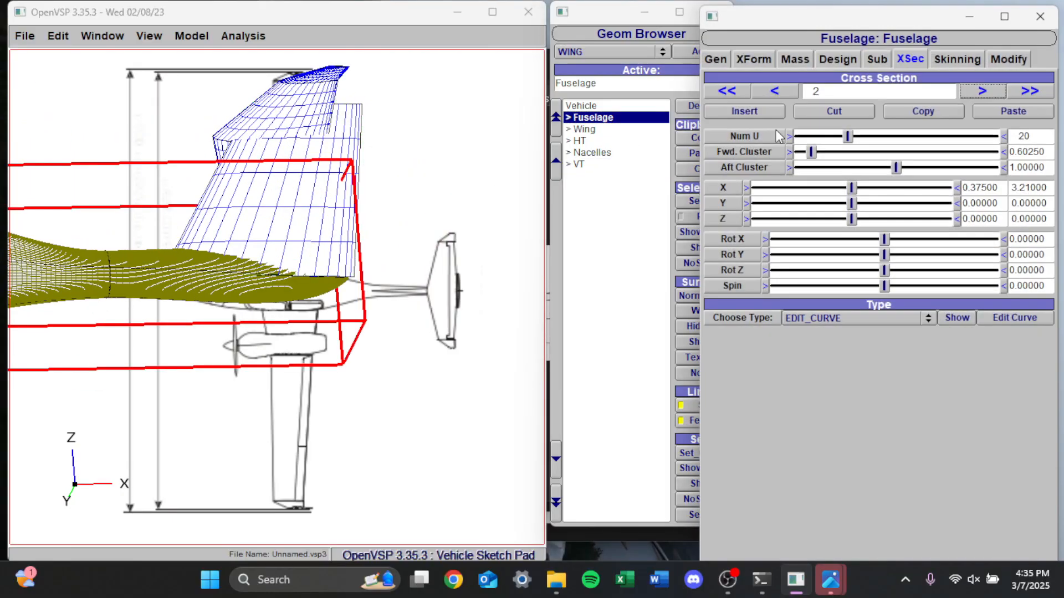
click(968, 89)
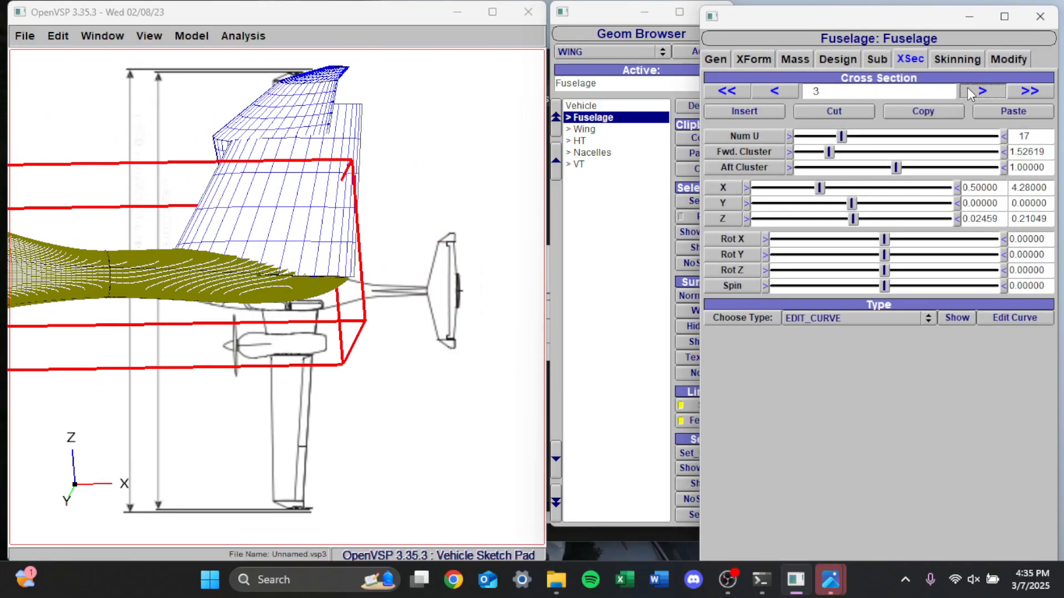
click(967, 88)
click(968, 89)
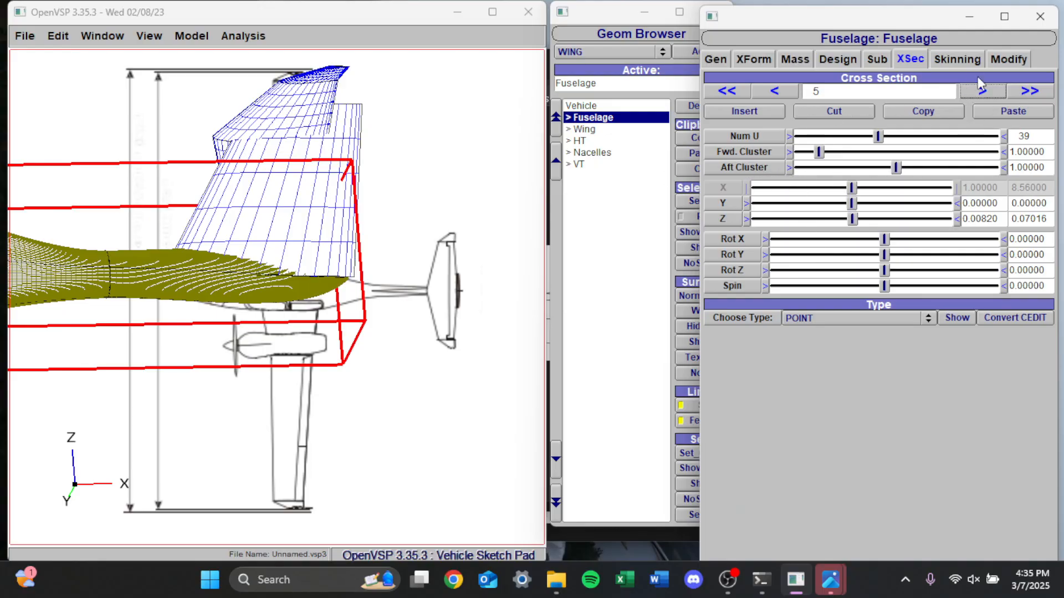
click(959, 59)
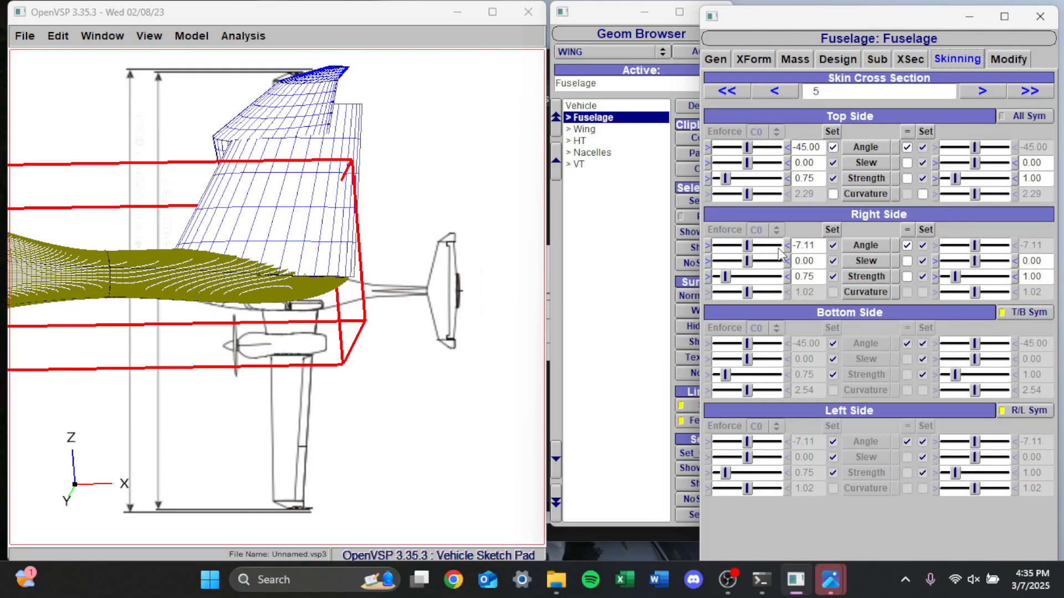
drag(748, 246, 738, 247)
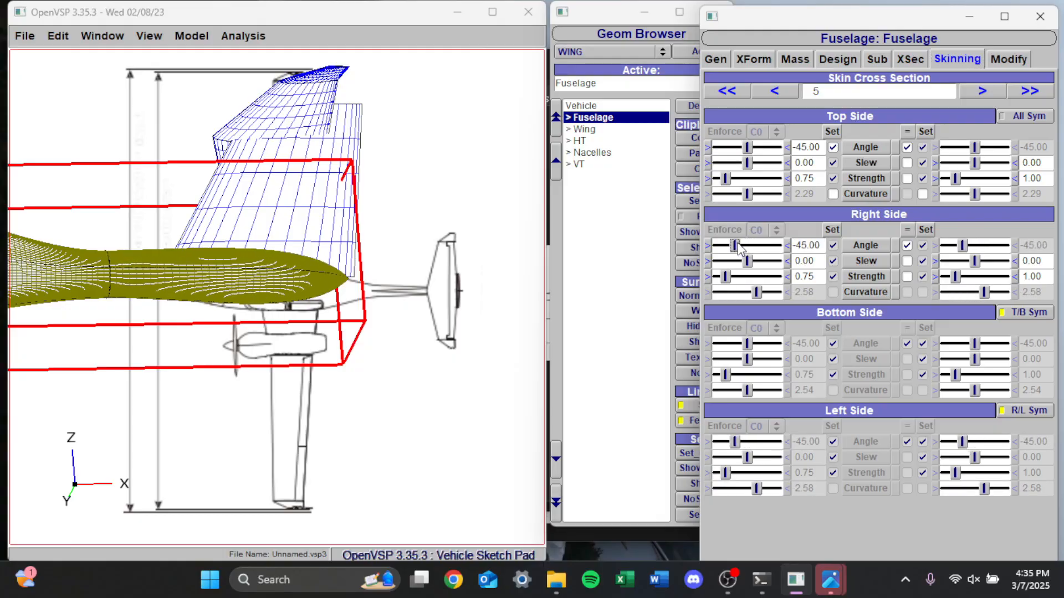
Set the fuselage's design length to 8.62, judging the tail tip against the vertical tail's trailing edge.
click(831, 59)
click(870, 58)
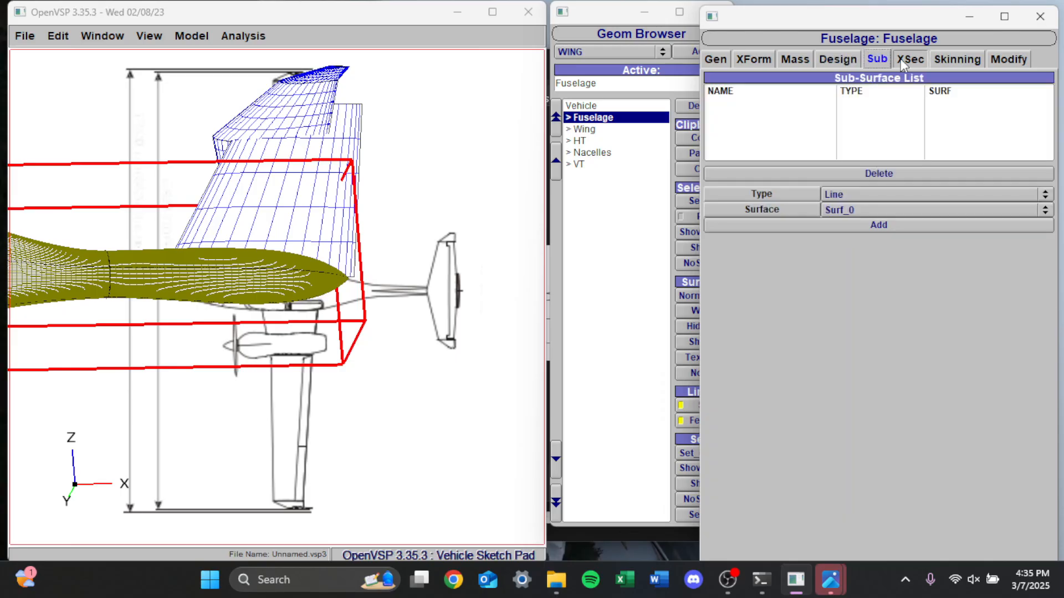
click(835, 60)
drag(810, 91, 812, 90)
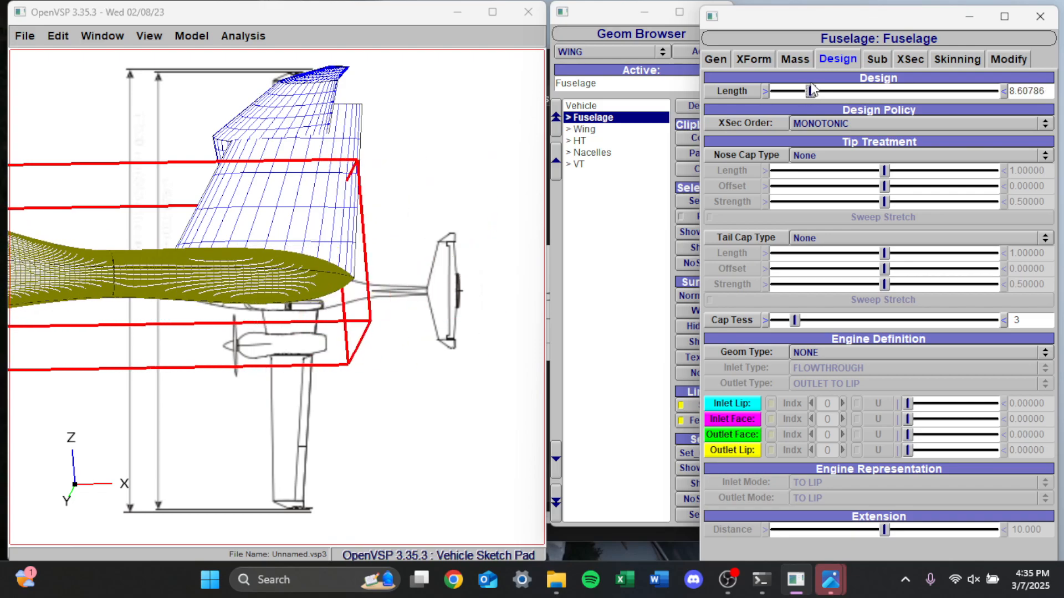
scroll(327, 275, up, 8)
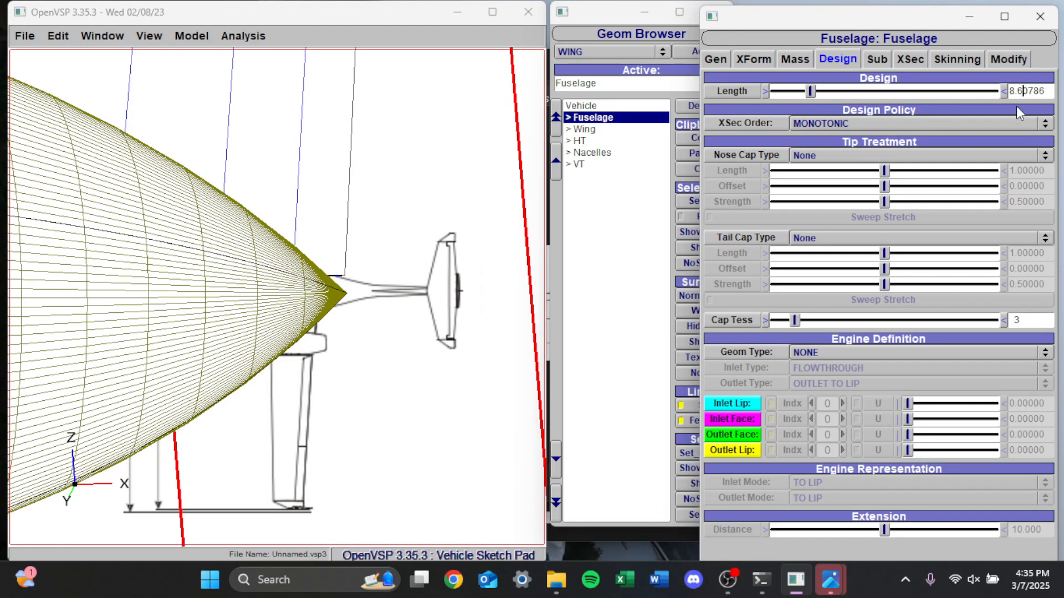
key(Return)
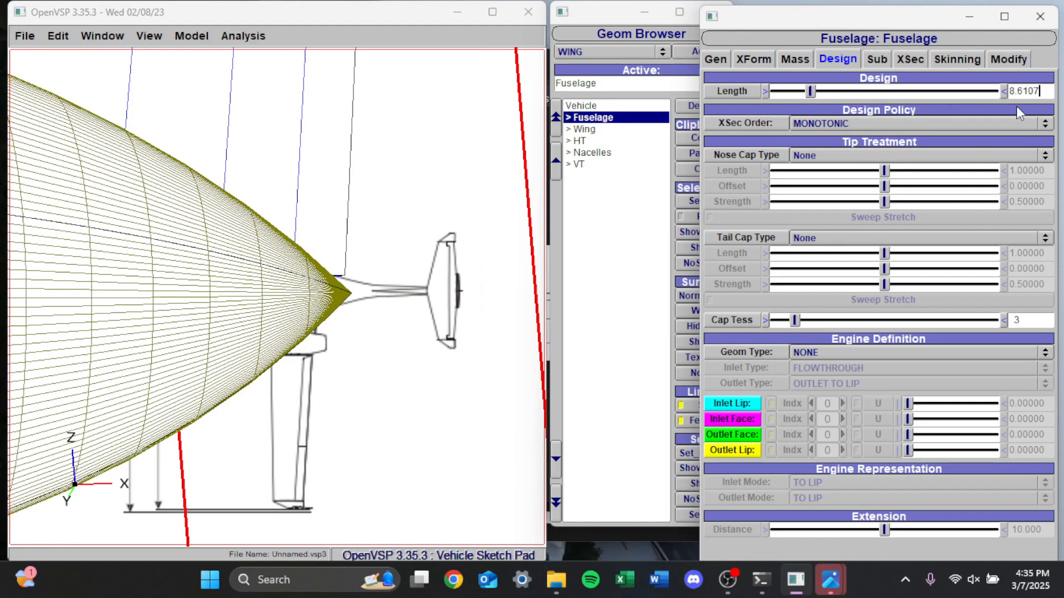
key(Return)
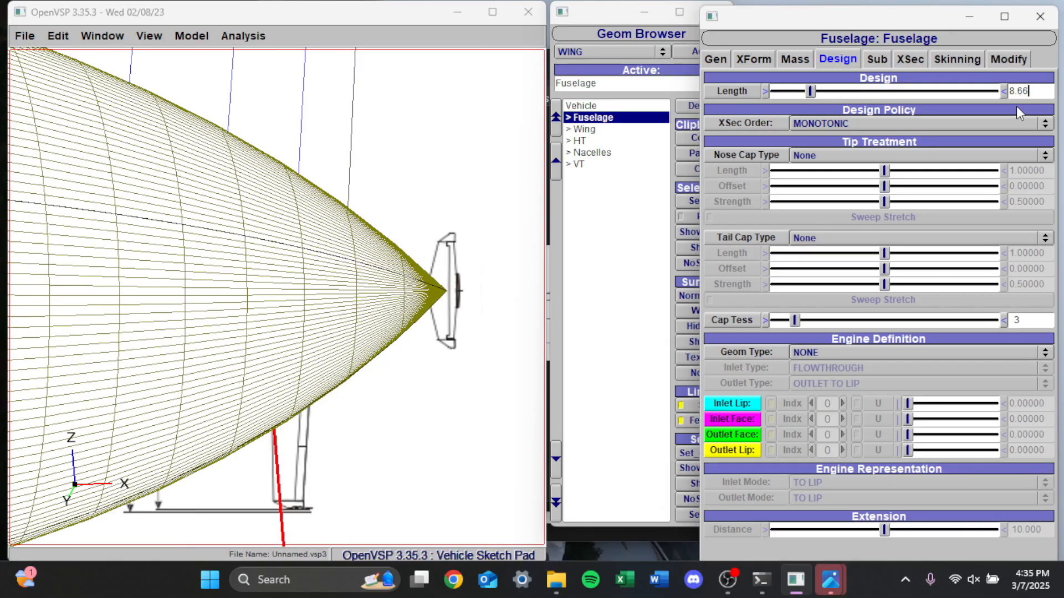
key(Return)
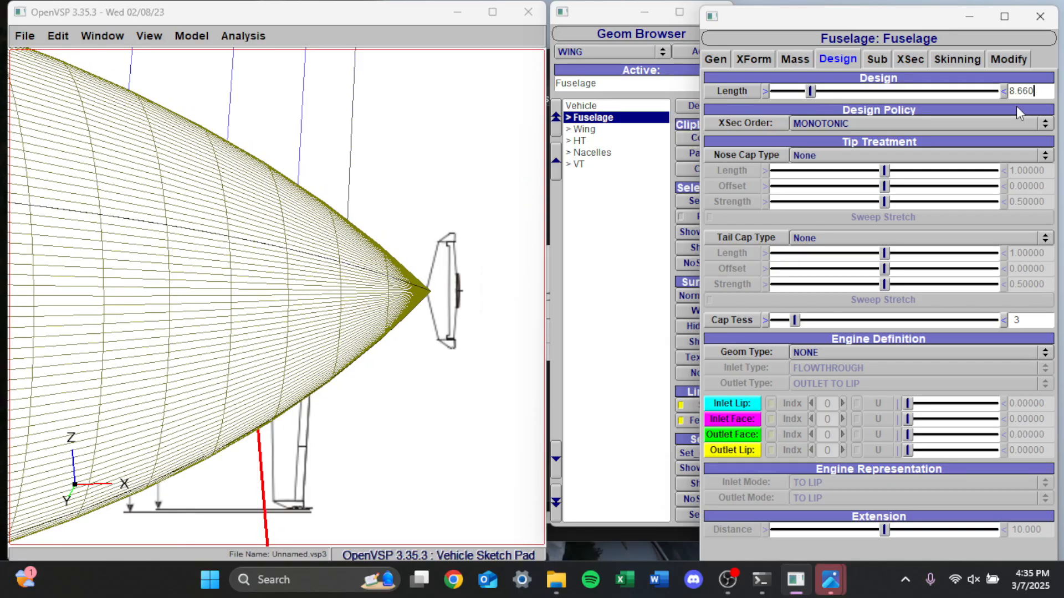
text(5)
key(Return)
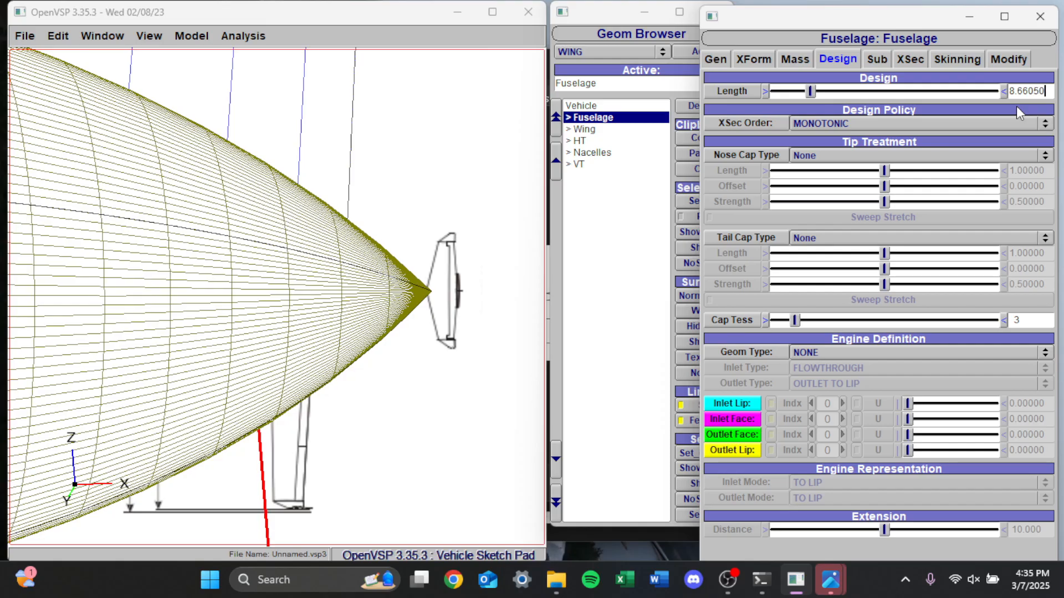
text(5)
key(Return)
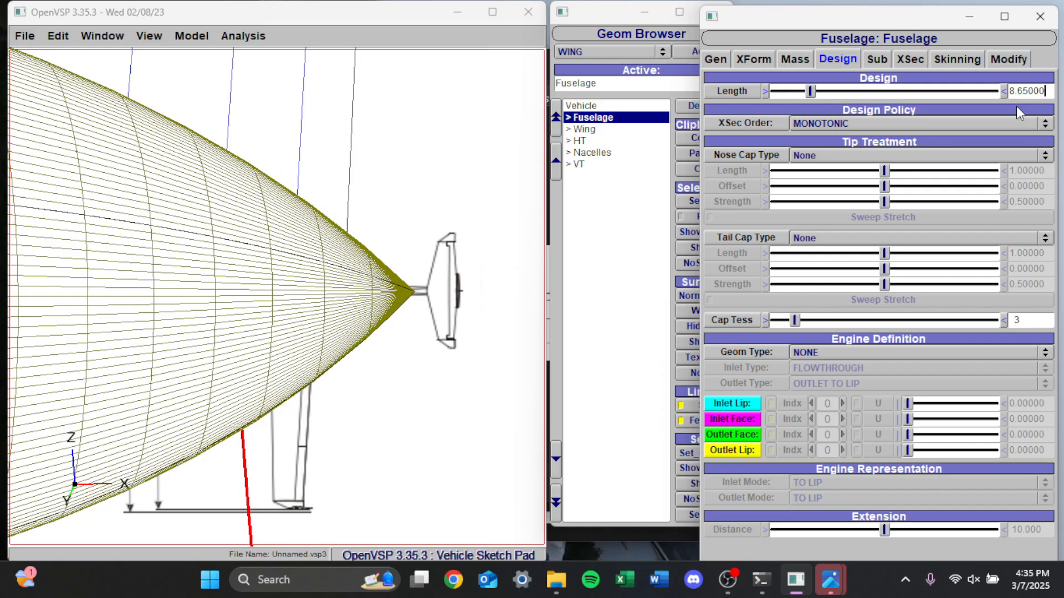
text(2)
key(Return)
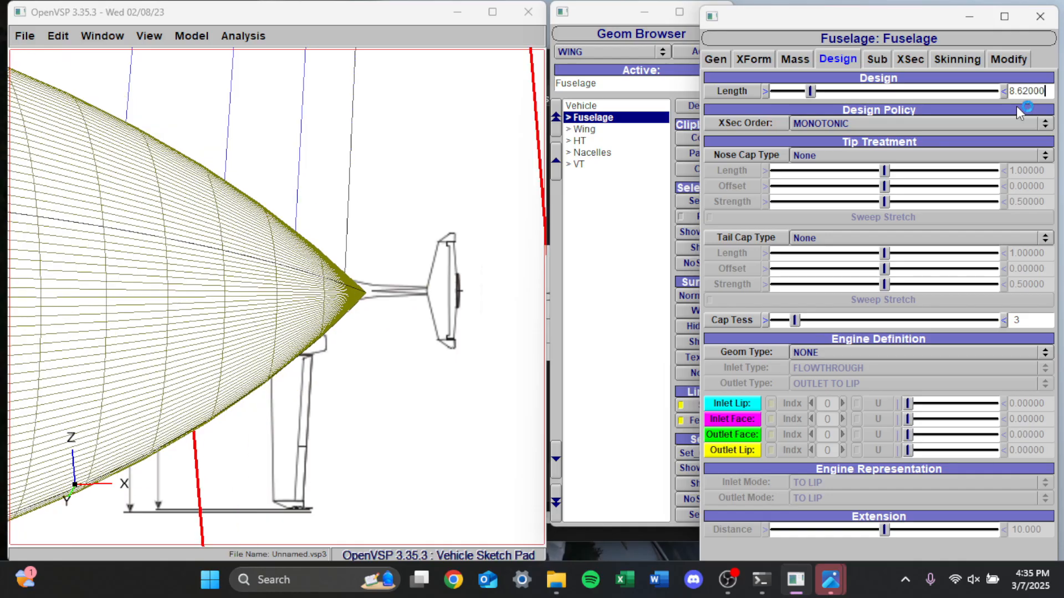
Examine the lengthened rear fuselage and its junction with the vertical tail from several angles and in side view.
scroll(480, 232, down, 10)
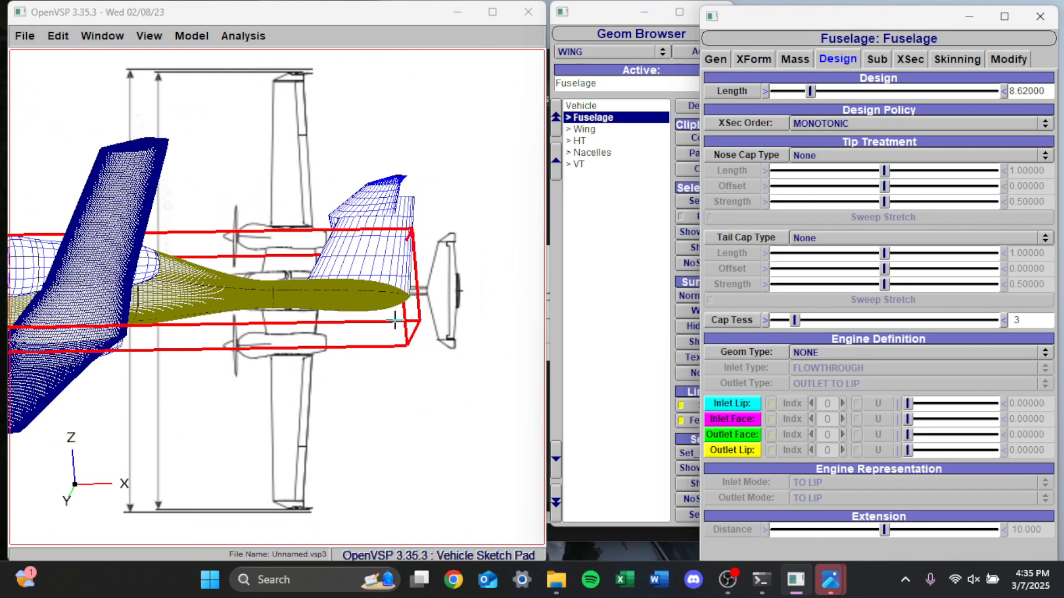
drag(221, 208, 341, 209)
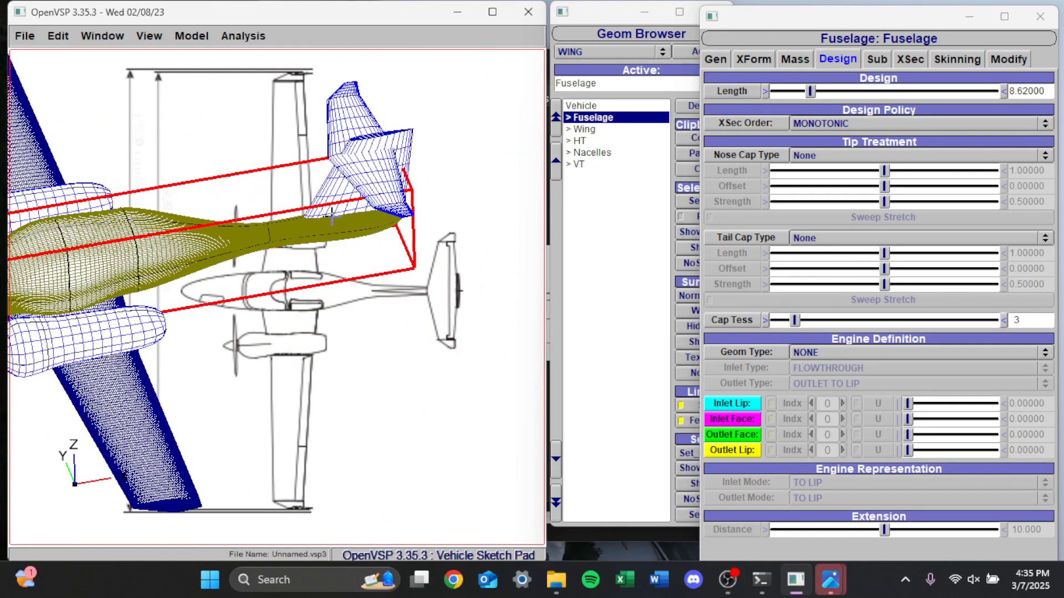
mouse_move(296, 280)
mouse_down()
mouse_move(233, 260)
mouse_move(191, 298)
mouse_move(219, 257)
mouse_up()
scroll(270, 267, down, 5)
scroll(347, 251, up, 5)
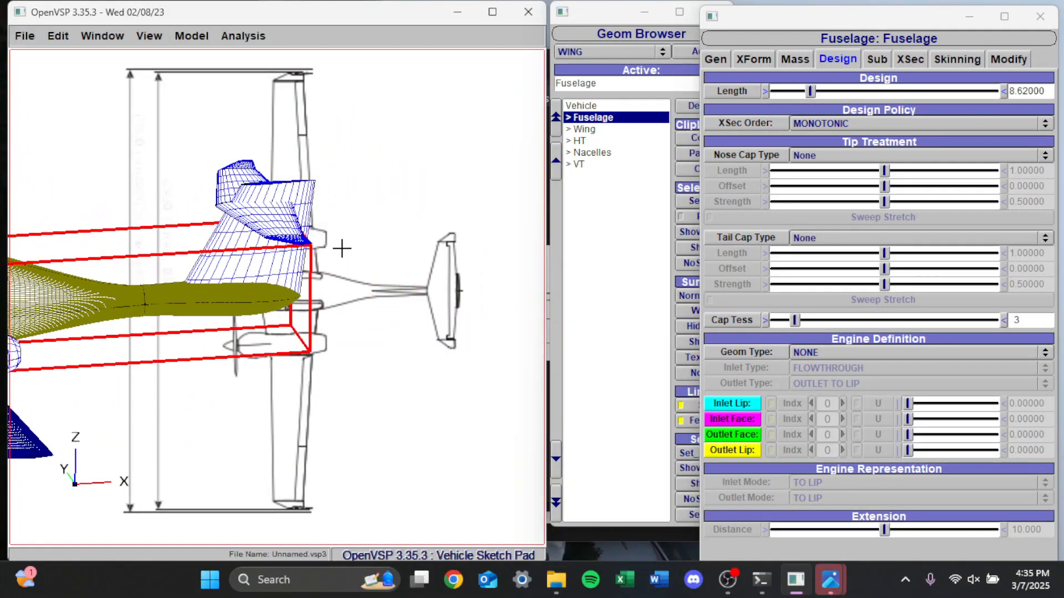
click(160, 34)
click(157, 86)
scroll(131, 263, down, 8)
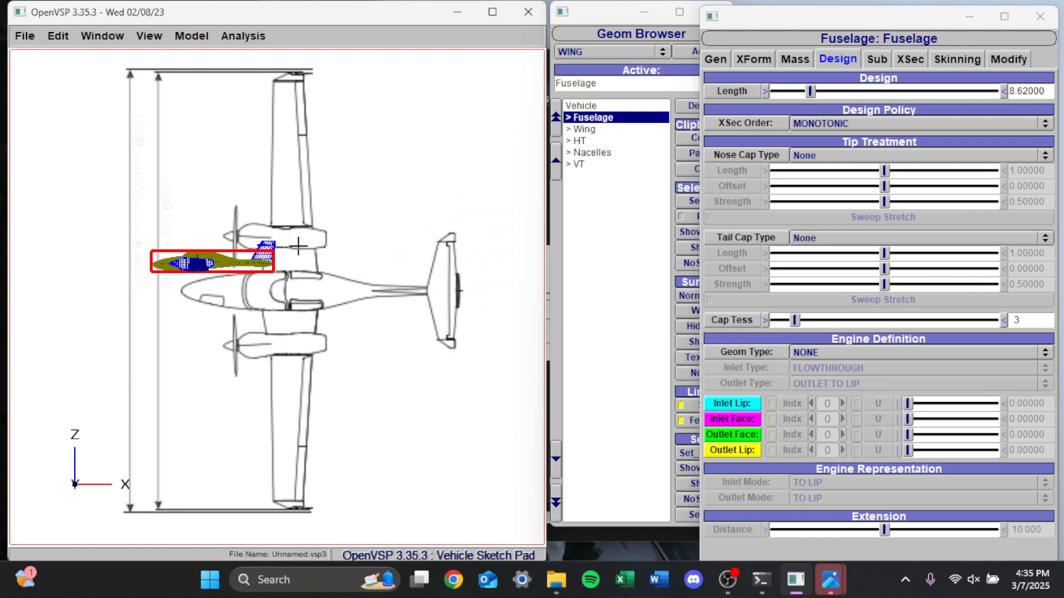
scroll(263, 249, up, 8)
Set the Num_W tessellation of the vertical tail VT to 161.
click(579, 164)
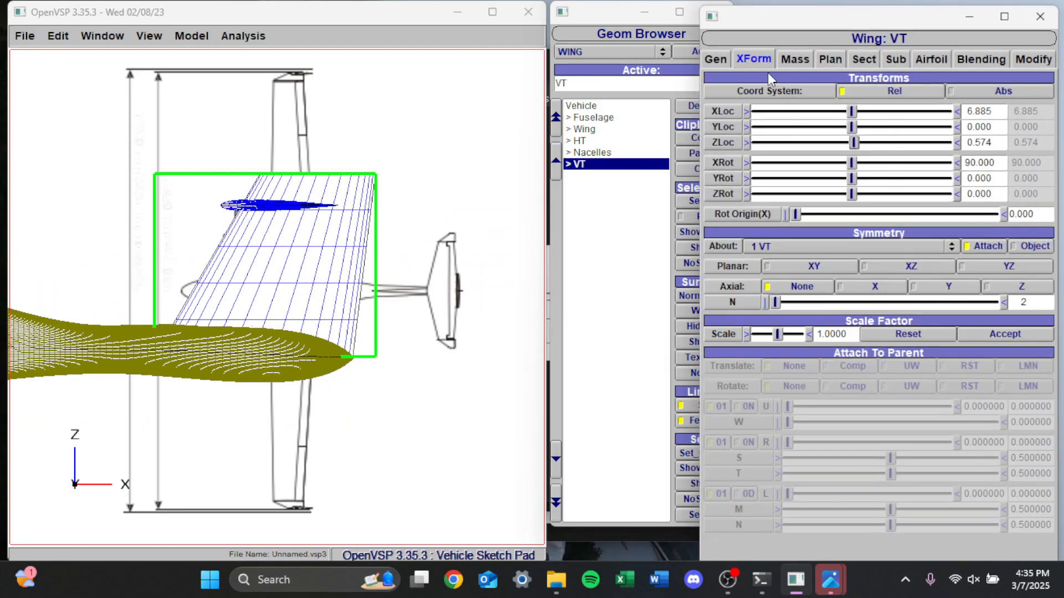
click(830, 59)
click(753, 59)
click(720, 62)
click(750, 61)
click(715, 59)
drag(1033, 194, 1011, 197)
text(16)
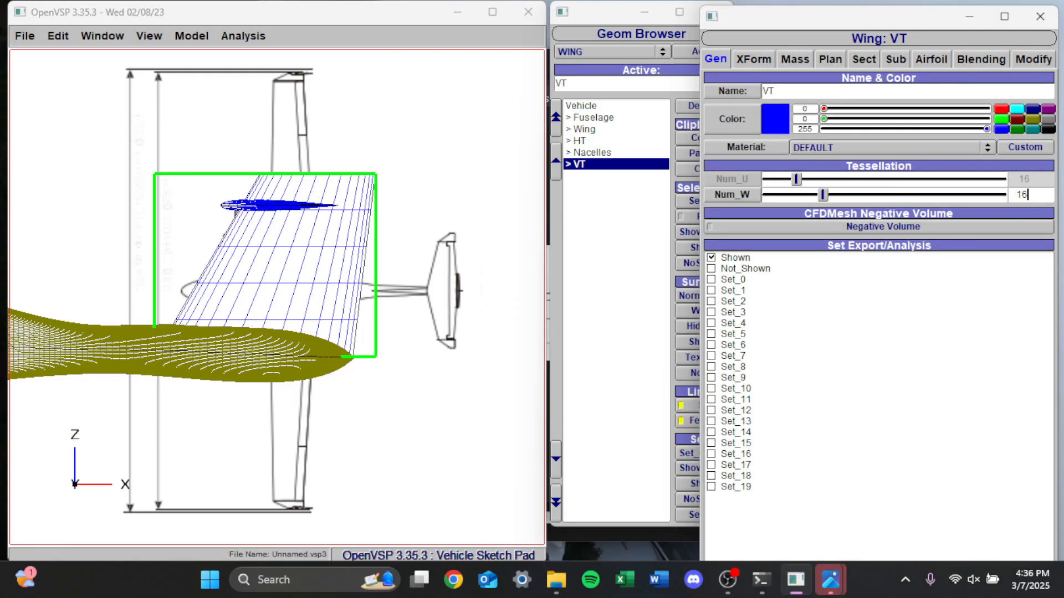
text(0)
key(Return)
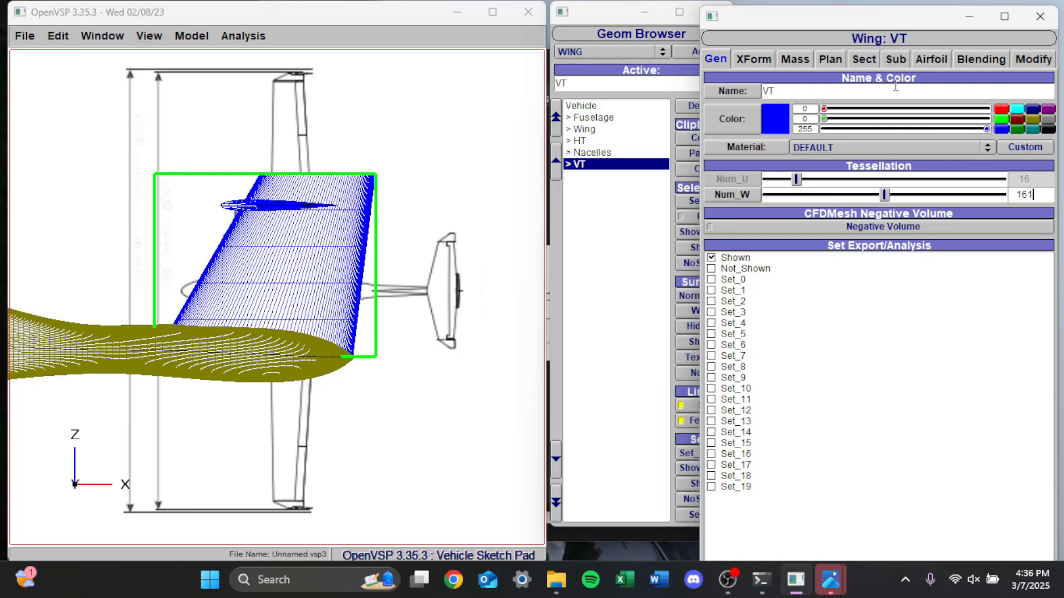
Raise the Num_W tessellation of the horizontal tail HT to a chordwise density like the vertical tail's.
click(587, 142)
drag(1032, 195, 1006, 195)
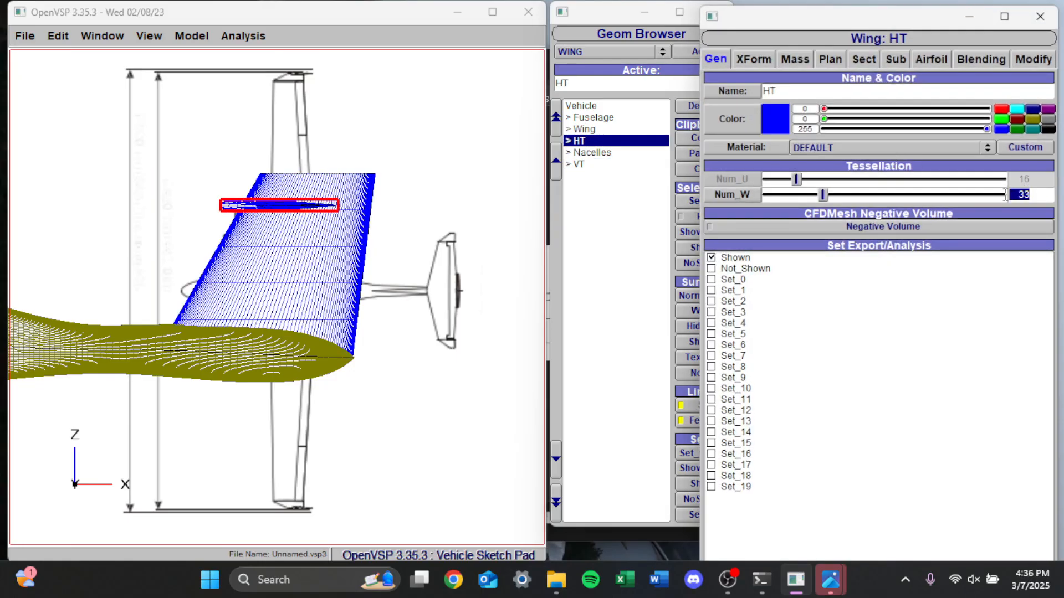
text(1)
key(Return)
click(424, 246)
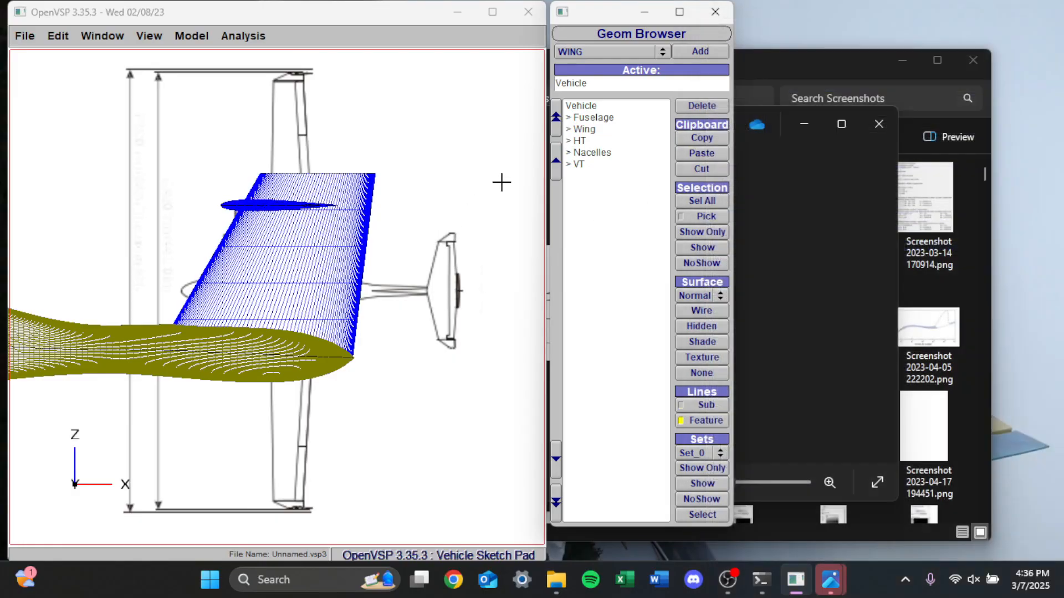
Set Num U of the vertical tail VT's section 1 to 26 and check the evenness of its mesh.
scroll(423, 225, up, 3)
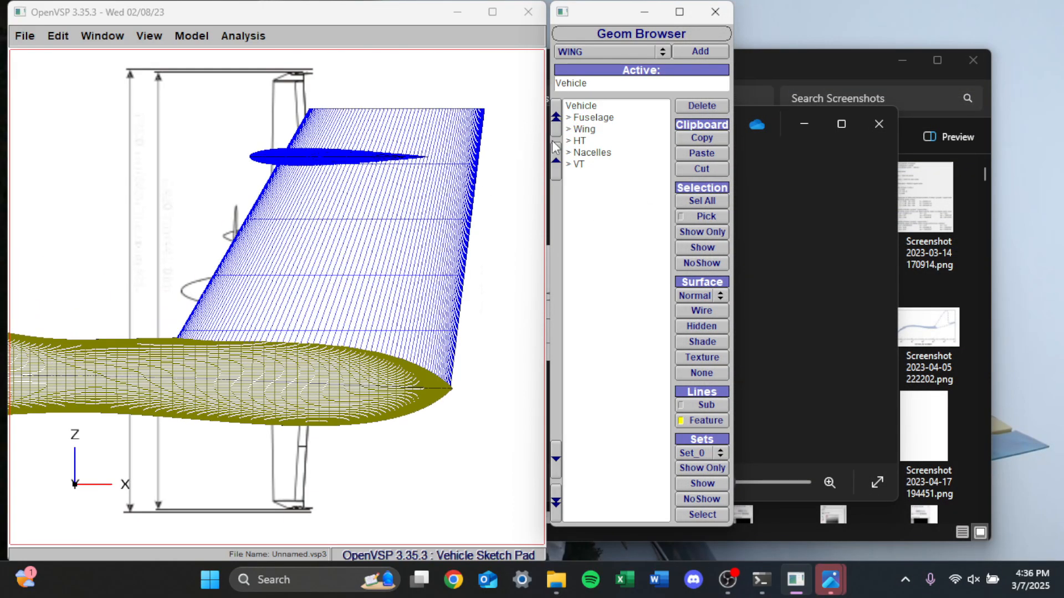
click(579, 164)
click(863, 59)
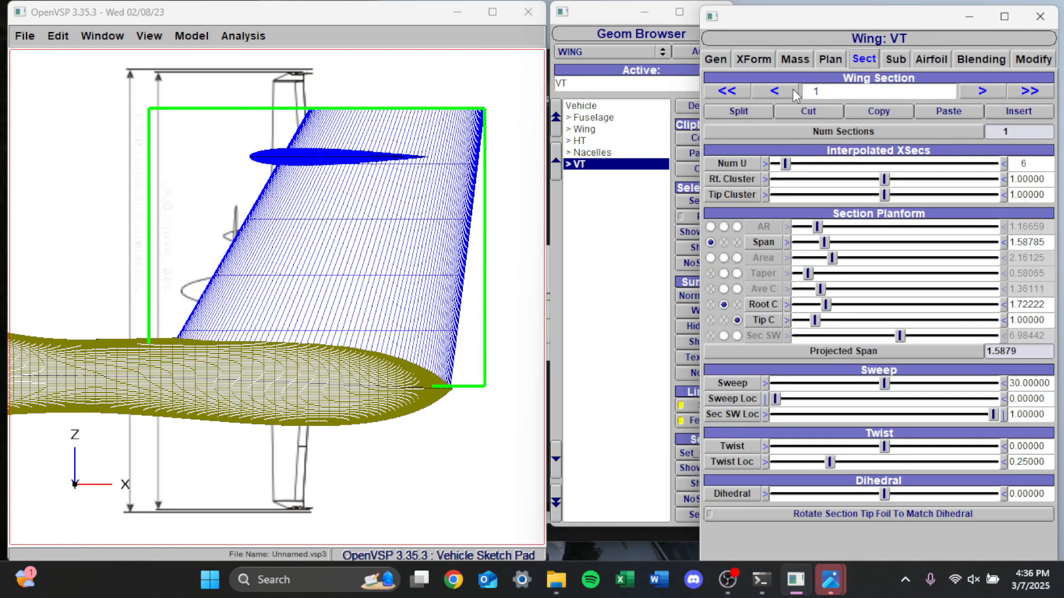
drag(786, 164, 837, 164)
scroll(344, 228, up, 2)
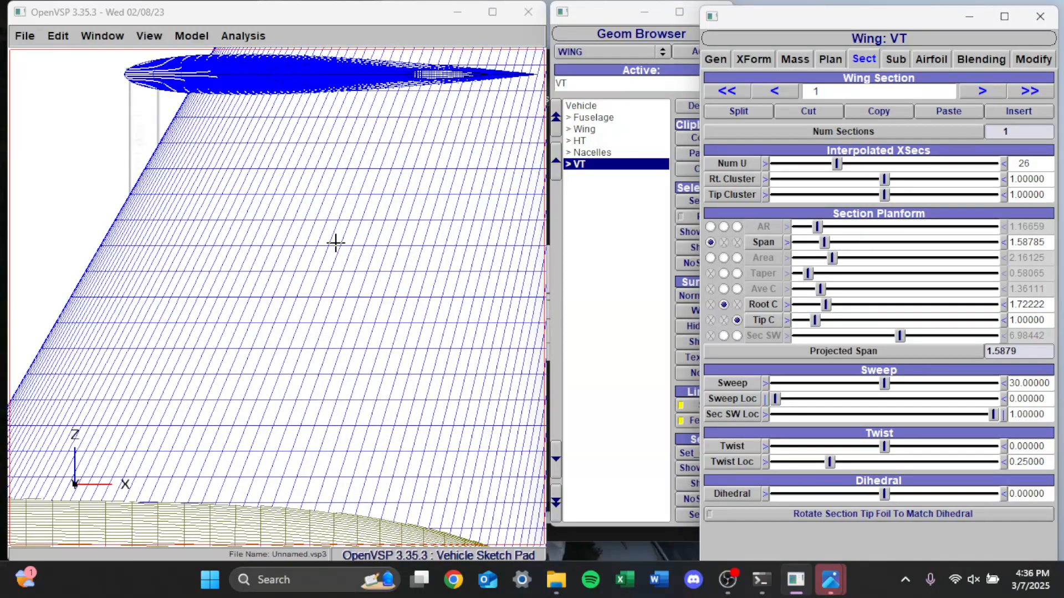
scroll(333, 255, down, 2)
scroll(333, 255, down, 3)
drag(333, 152, 261, 293)
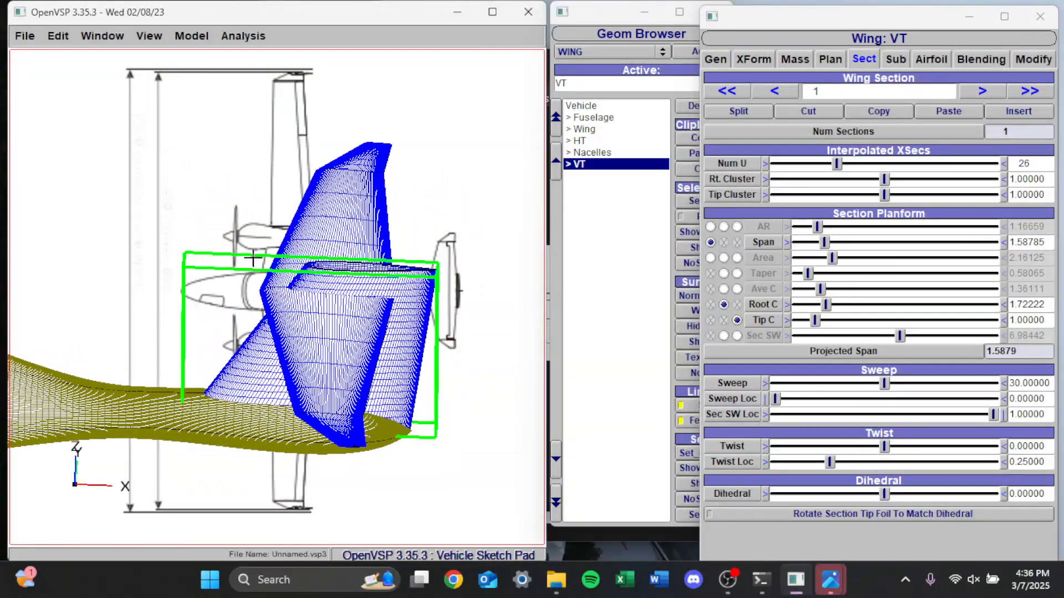
scroll(246, 256, down, 1)
scroll(347, 240, down, 1)
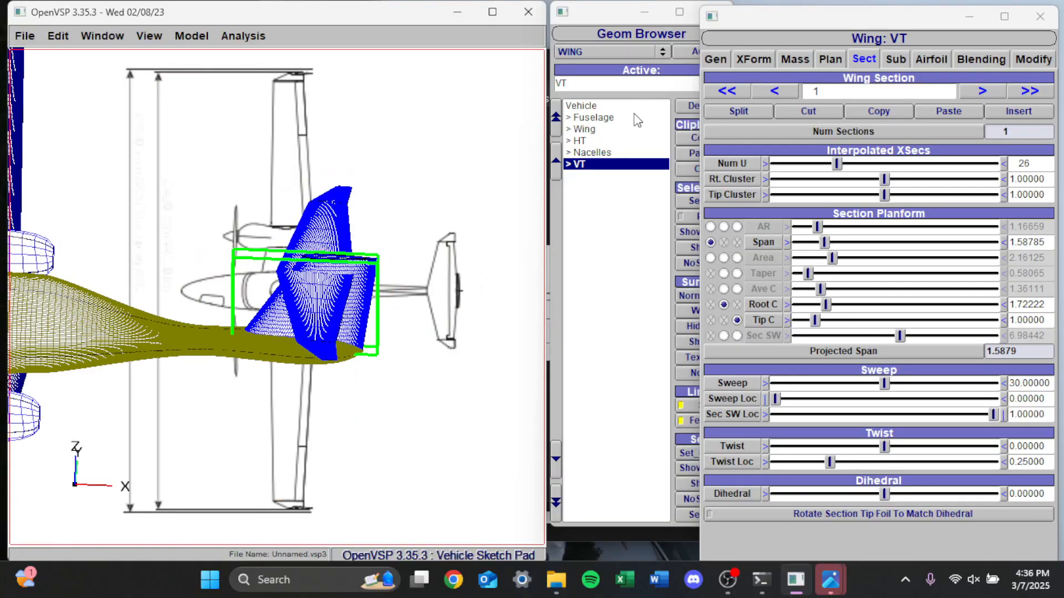
Set Num U of the horizontal tail HT's section 1 to 32, judging the mesh from the top view.
click(579, 141)
click(149, 36)
click(151, 55)
scroll(160, 270, down, 4)
scroll(278, 261, up, 12)
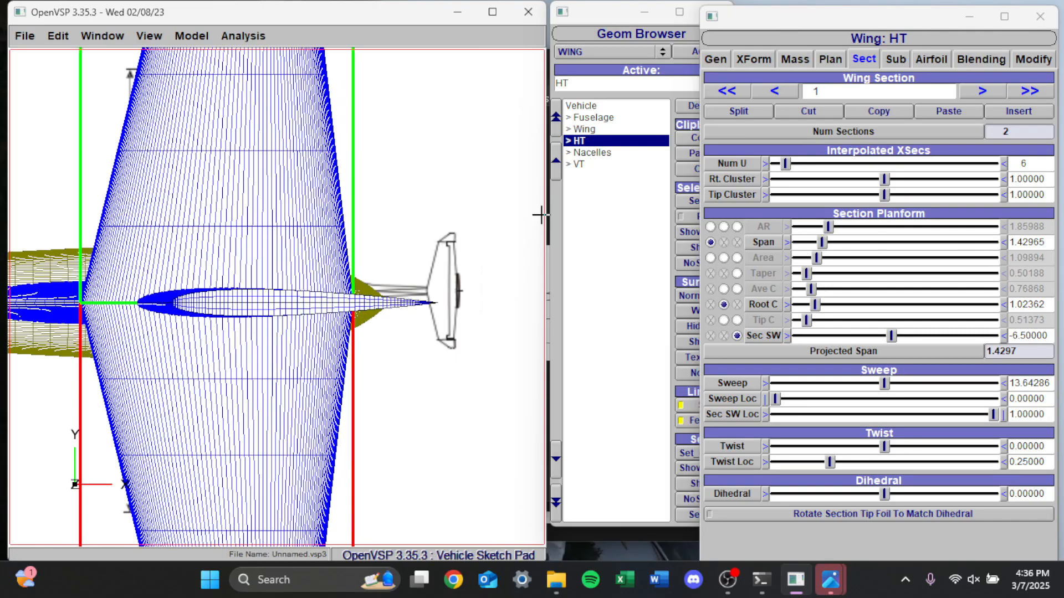
click(774, 91)
drag(787, 164, 855, 164)
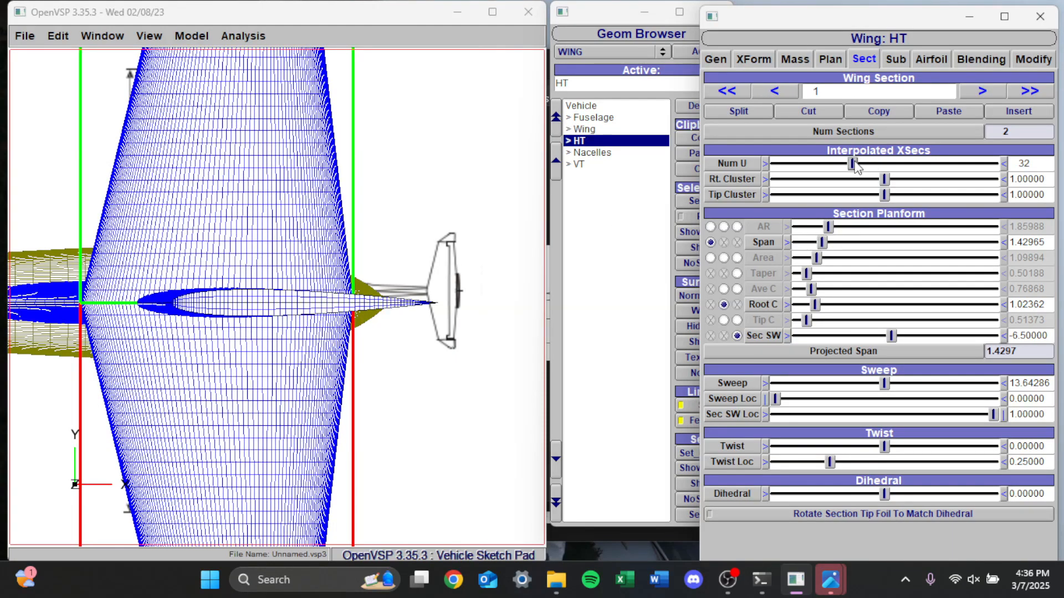
Set Num U of the horizontal tail HT's outer section 2 to 12 and check the tail mesh.
scroll(342, 405, down, 6)
scroll(324, 221, up, 8)
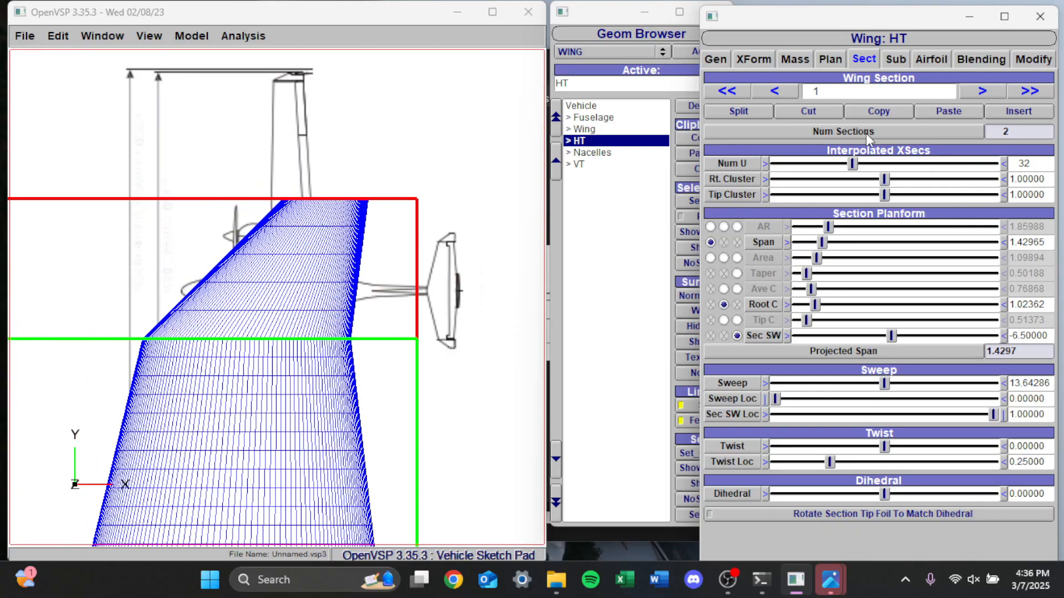
click(978, 93)
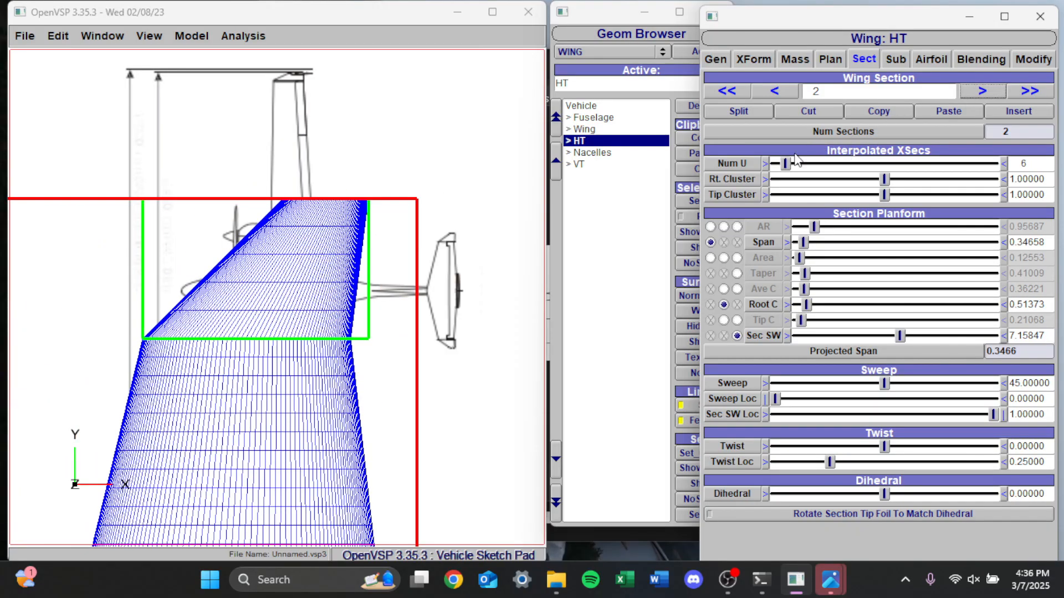
drag(785, 164, 804, 164)
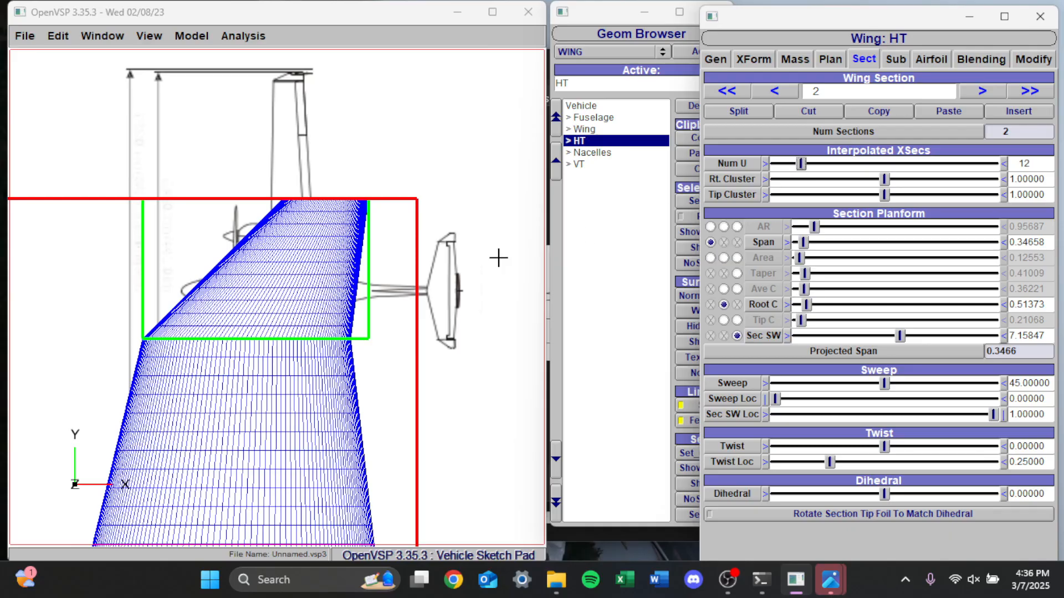
click(335, 197)
scroll(354, 125, down, 8)
drag(347, 359, 352, 180)
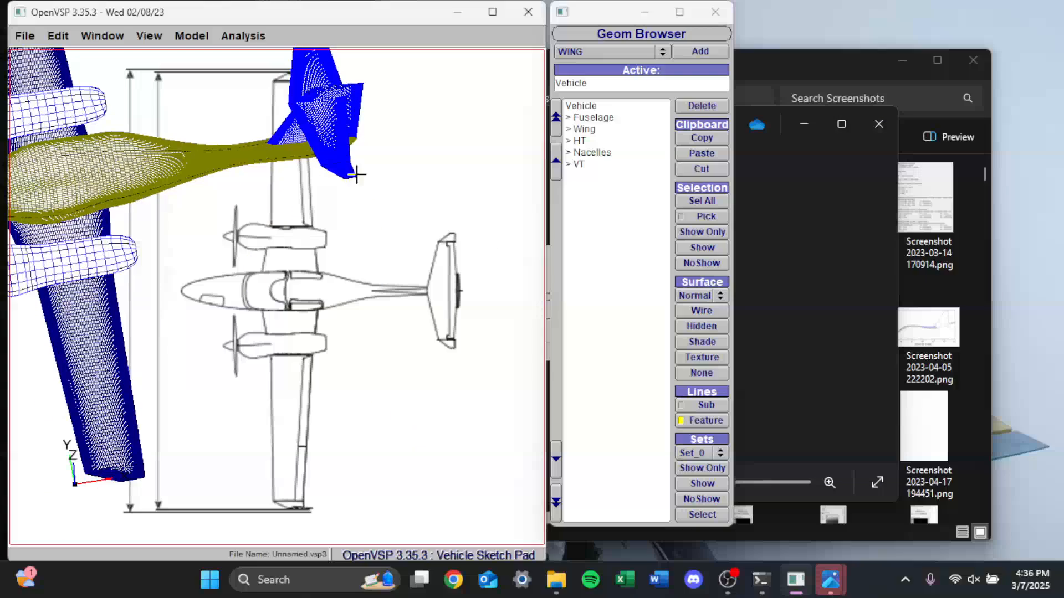
scroll(365, 135, down, 3)
Set the Cap Tess of the horizontal tail HT to 2 while checking the mesh on its tip.
scroll(365, 139, up, 15)
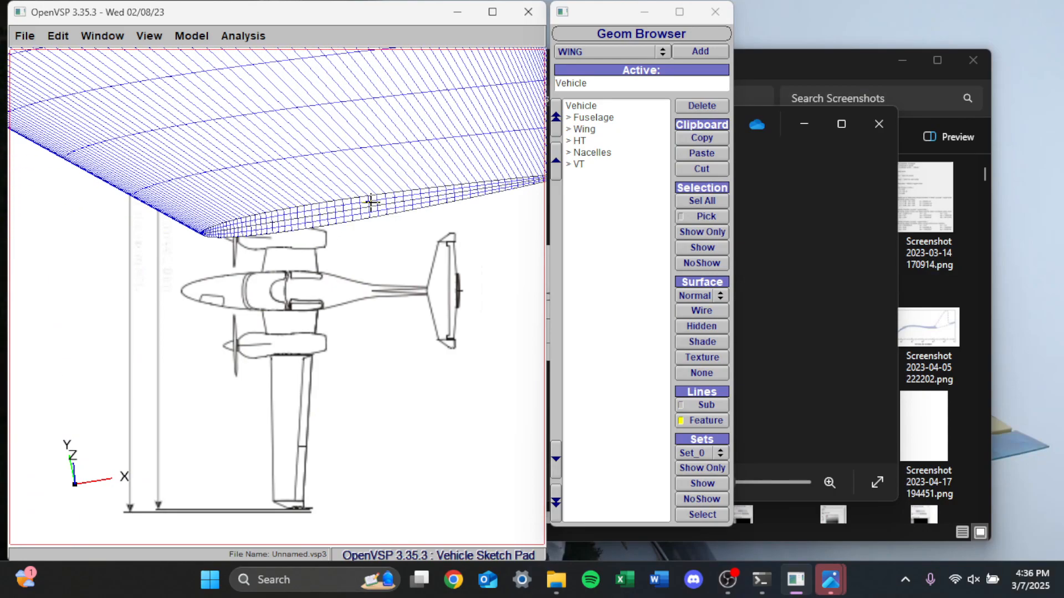
click(600, 140)
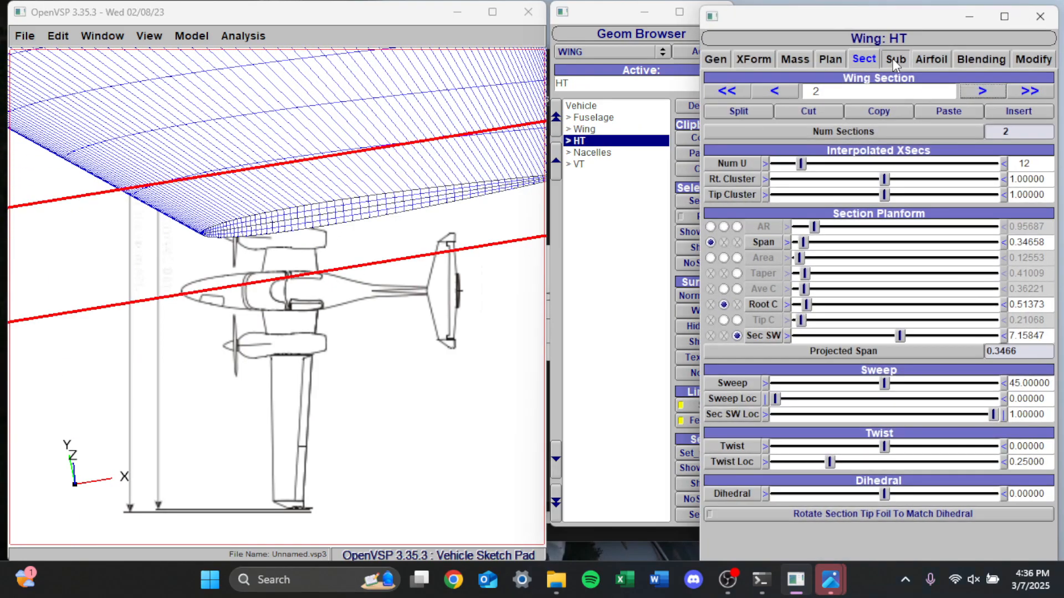
click(931, 59)
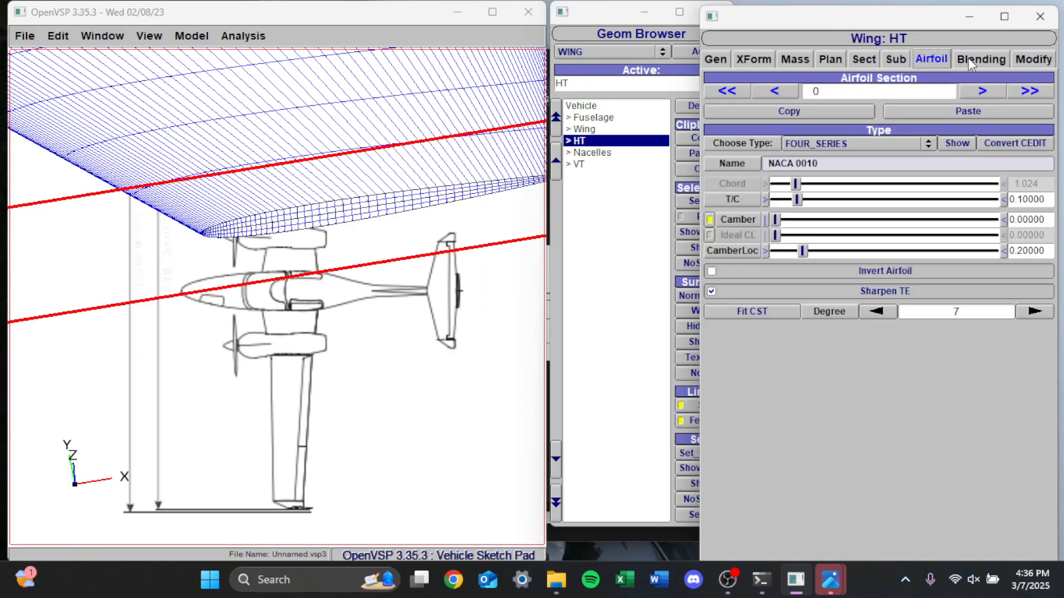
click(833, 61)
drag(813, 185, 807, 187)
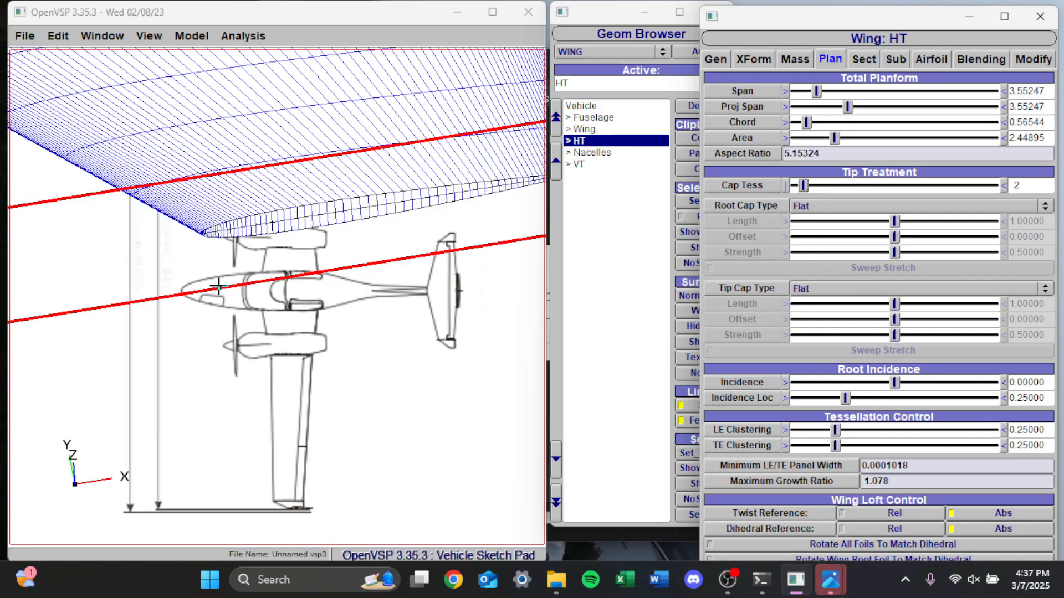
key(Escape)
Set the Cap Tess of the vertical tail VT to 2.
scroll(216, 297, down, 12)
scroll(328, 343, up, 15)
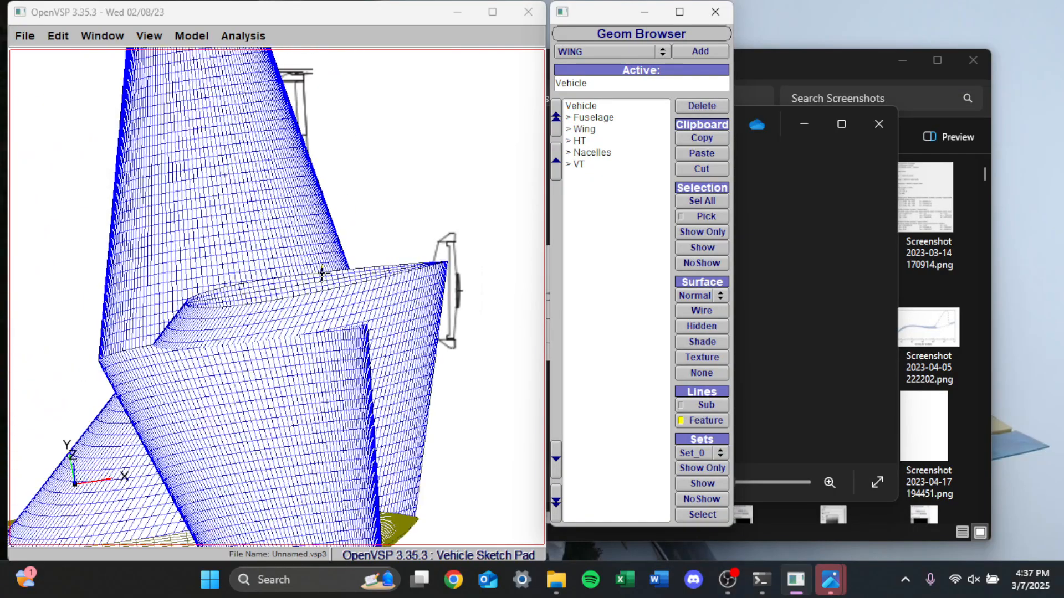
click(578, 164)
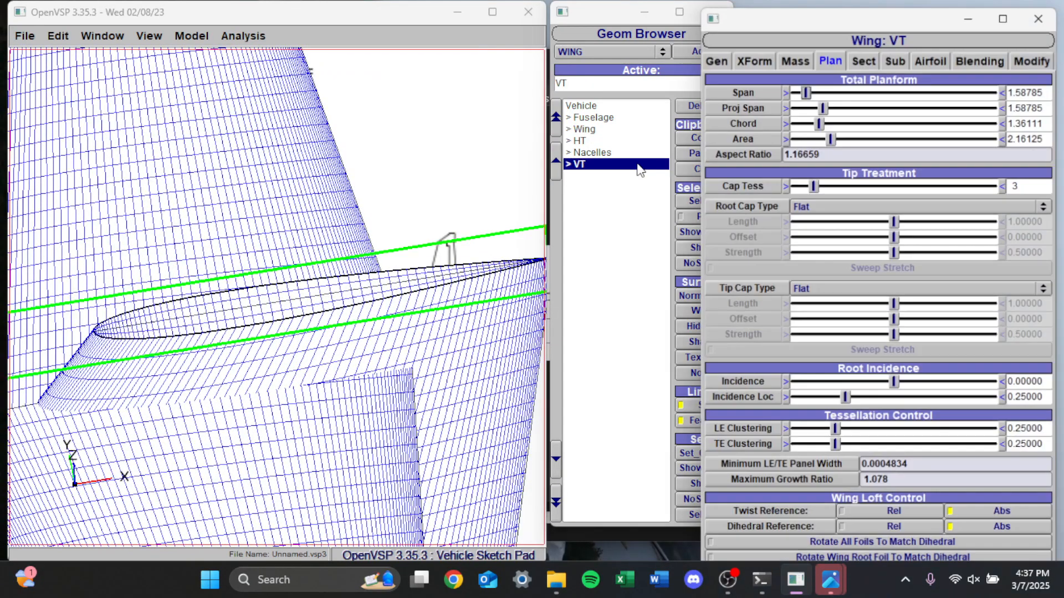
drag(811, 185, 804, 191)
scroll(518, 209, down, 15)
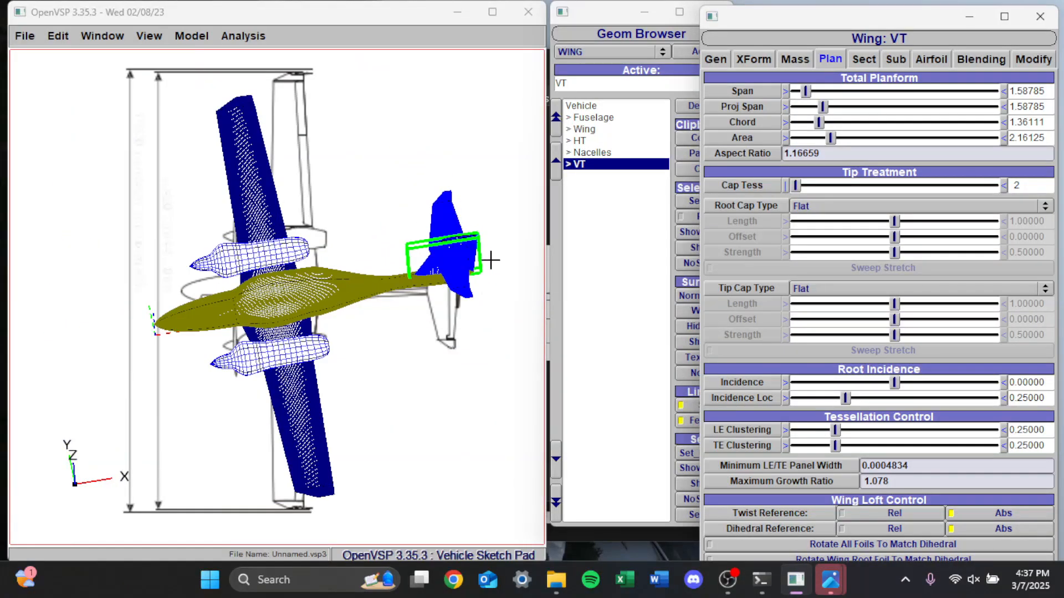
scroll(388, 280, up, 4)
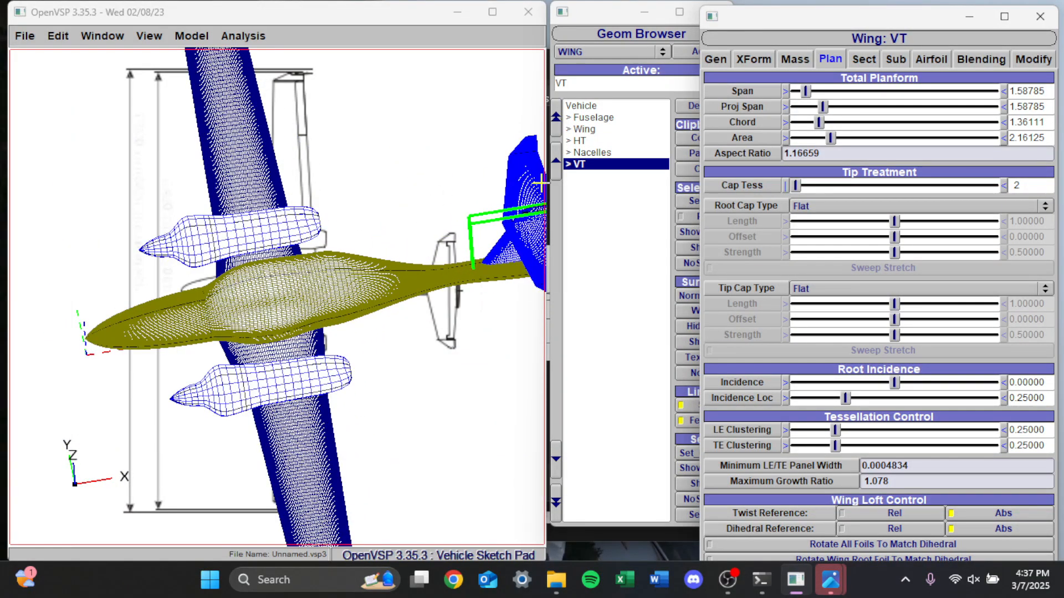
Set the Num_W tessellation of the Nacelles to 121.
click(591, 152)
click(766, 62)
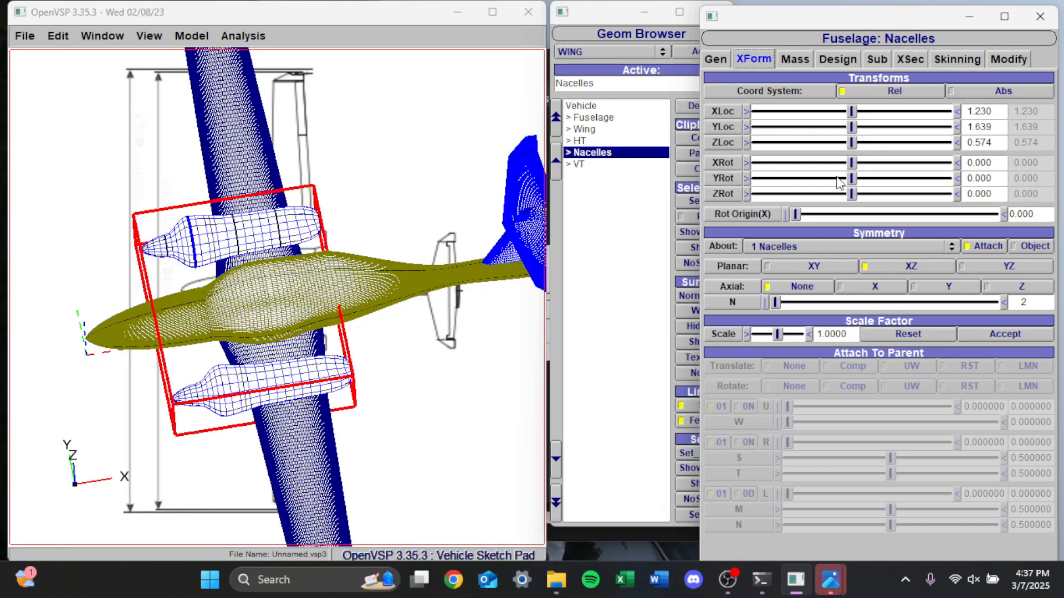
click(717, 60)
drag(1042, 195, 988, 189)
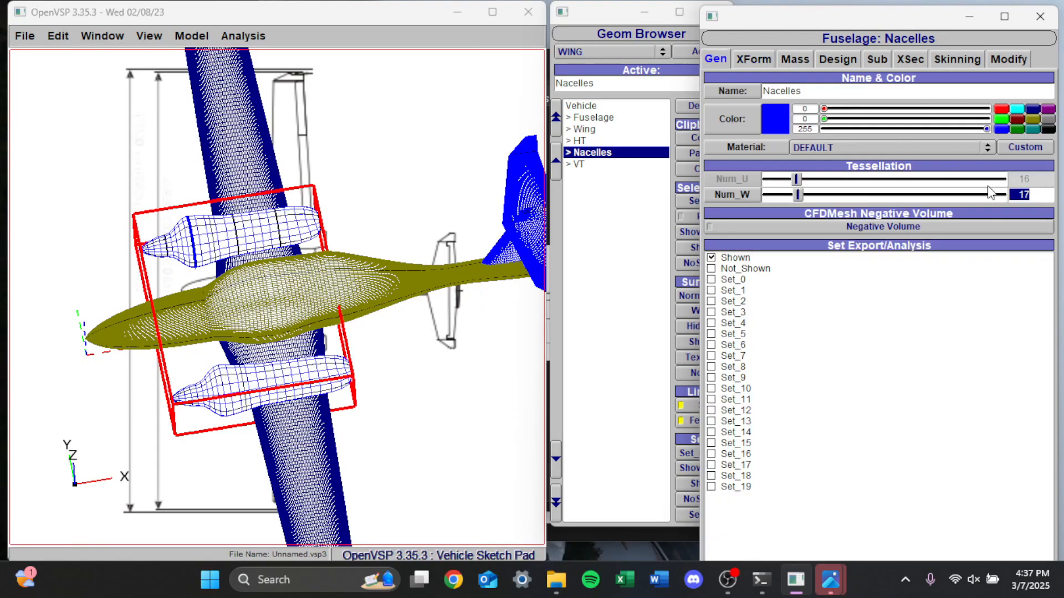
text(120)
key(Return)
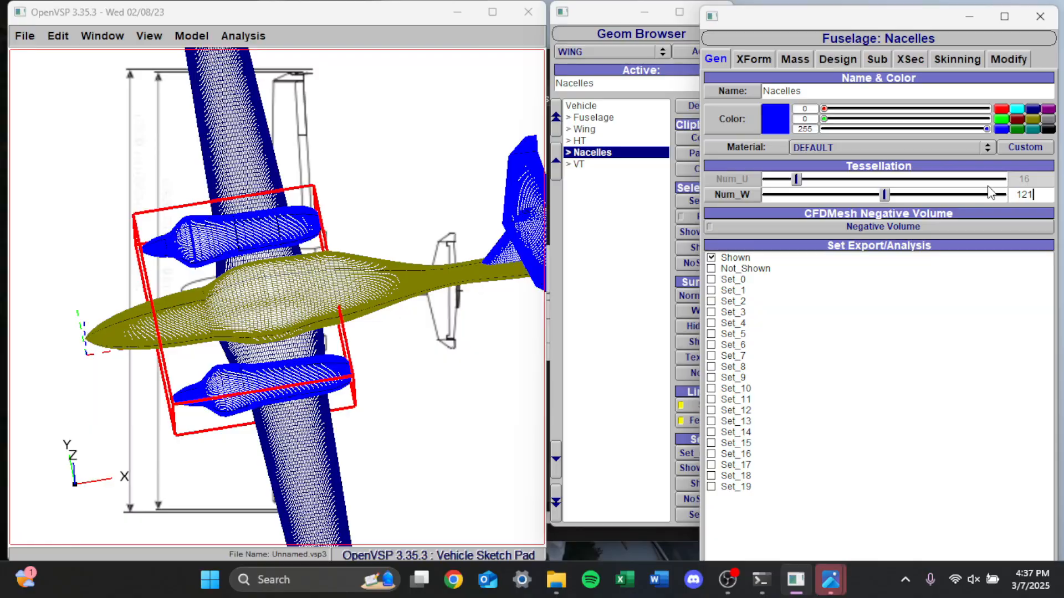
Set Num U of the Nacelles' cross section 2 to 10 and check the mesh around the forward bulge.
scroll(236, 232, up, 5)
scroll(271, 220, down, 1)
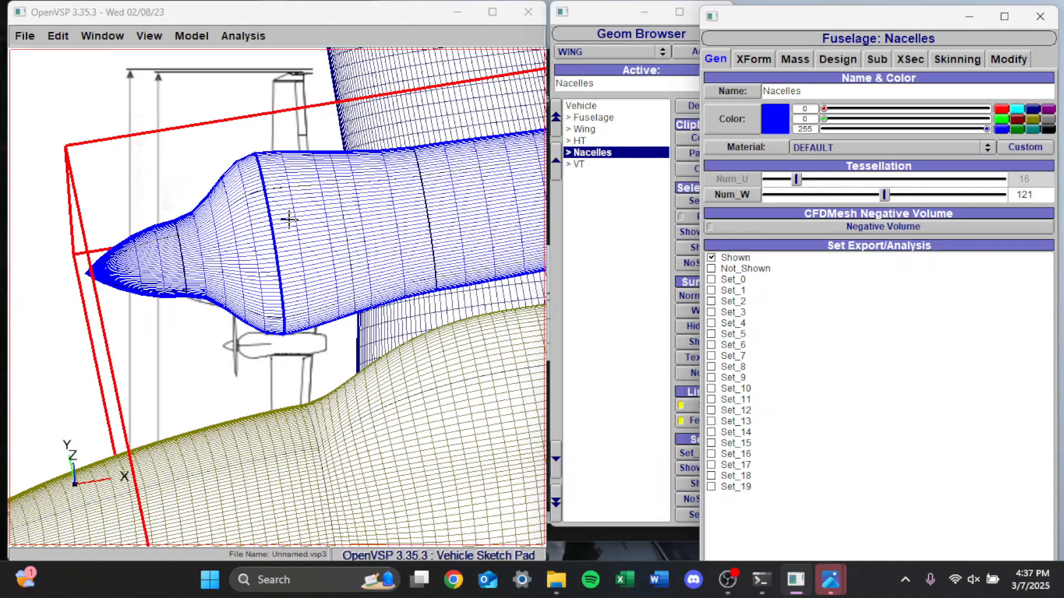
click(894, 62)
click(775, 91)
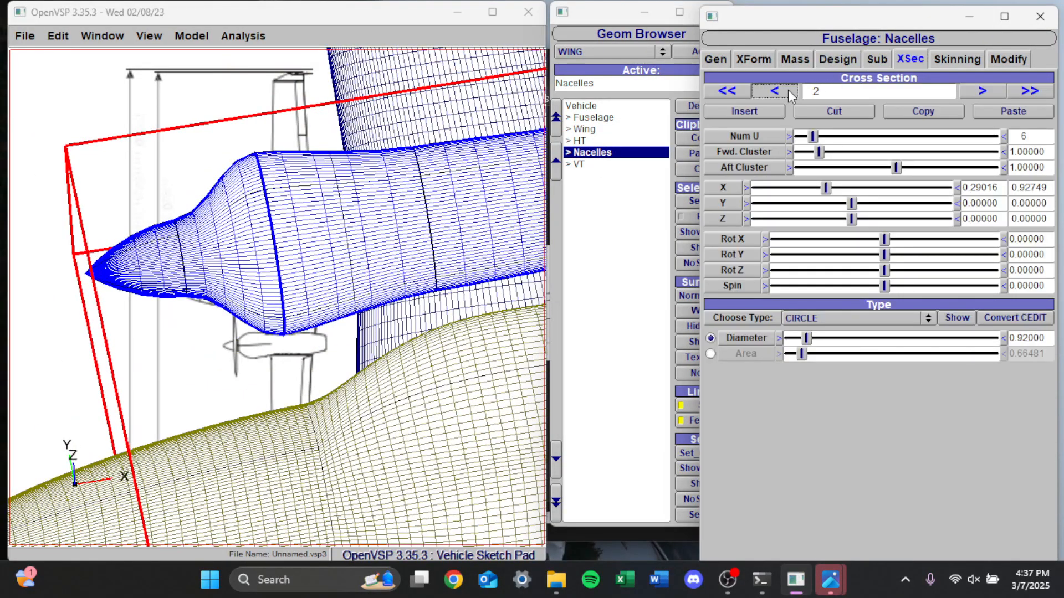
click(775, 91)
click(966, 94)
drag(813, 135, 828, 136)
click(980, 91)
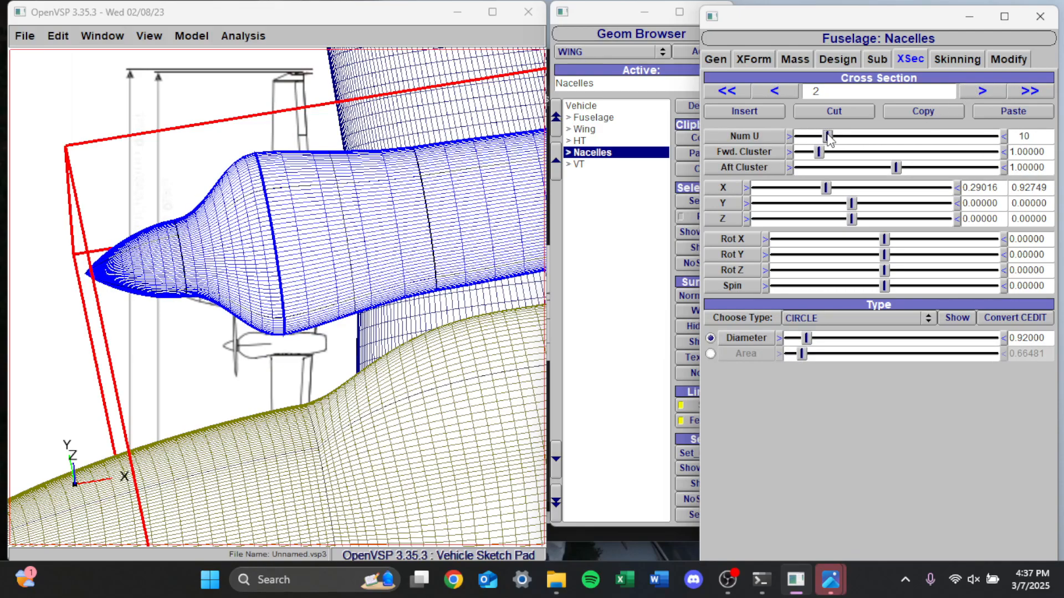
scroll(241, 176, up, 5)
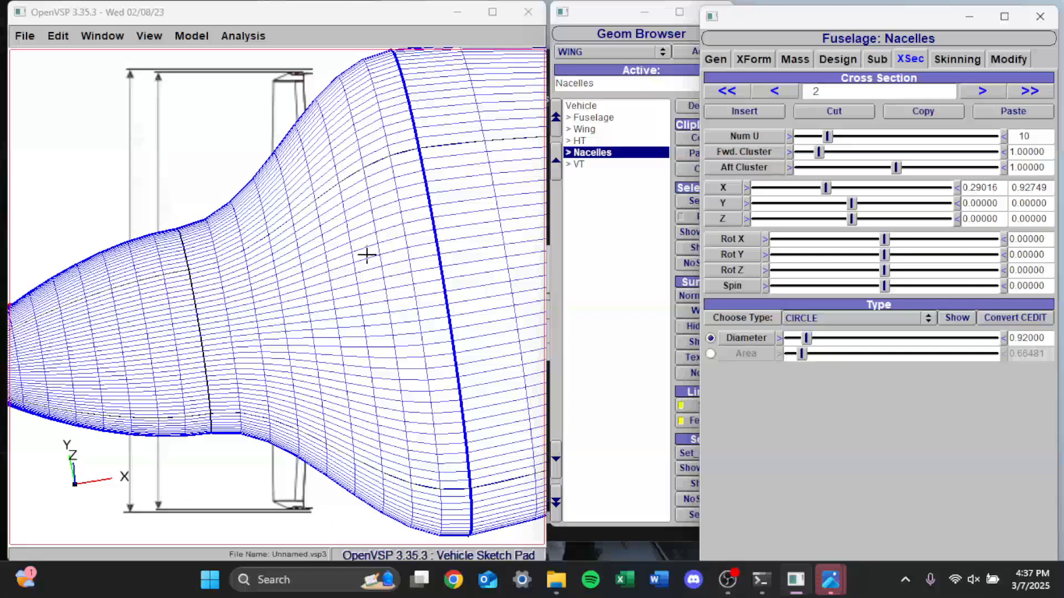
scroll(310, 204, down, 6)
scroll(321, 229, up, 2)
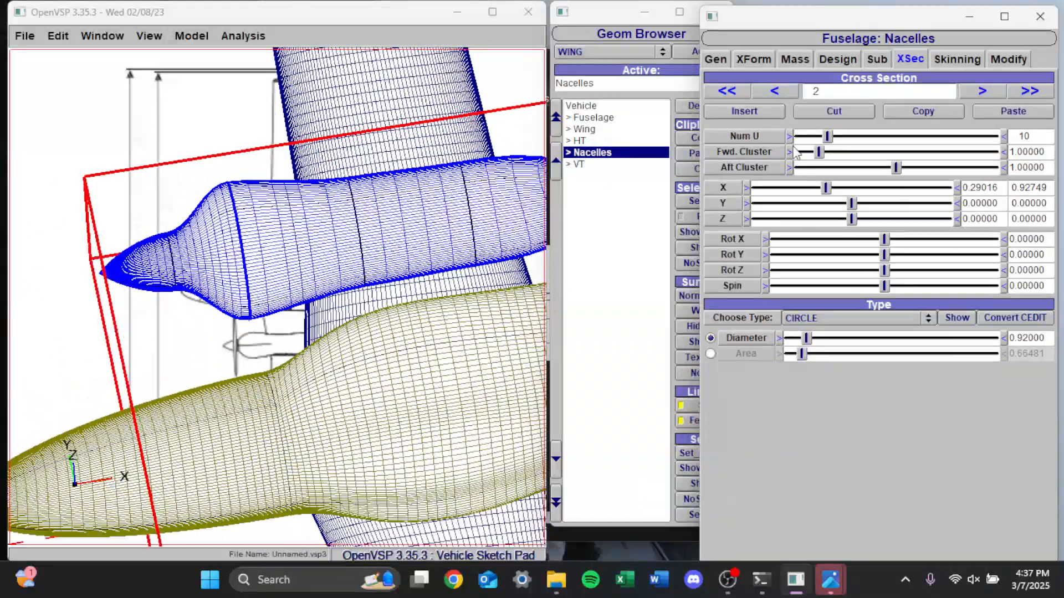
Set Num U of the Nacelles' cross section 3 to 12, comparing the mesh spacing with the neighbouring sections.
click(982, 91)
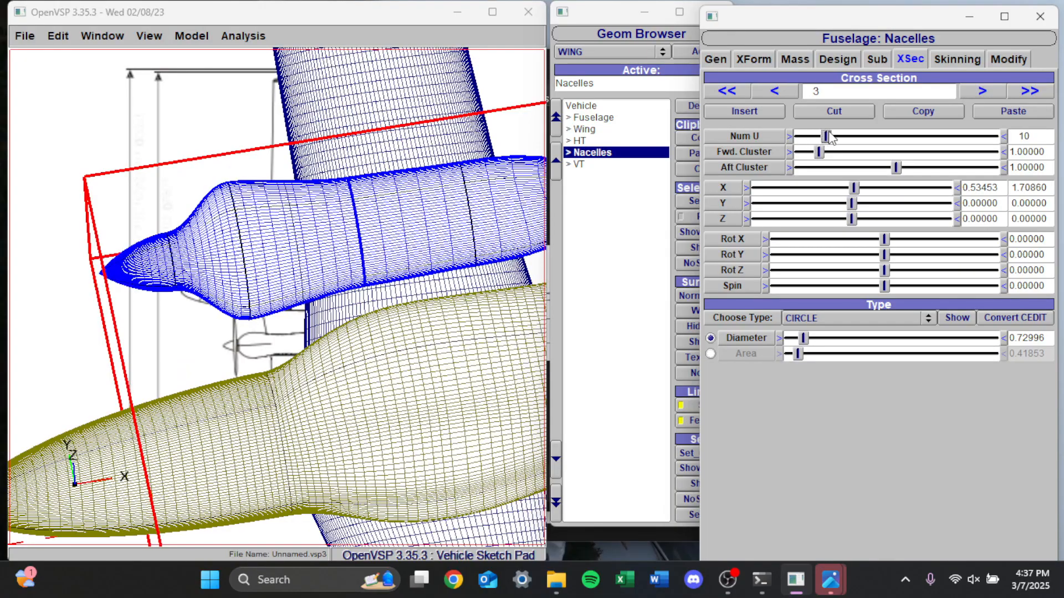
scroll(86, 253, down, 4)
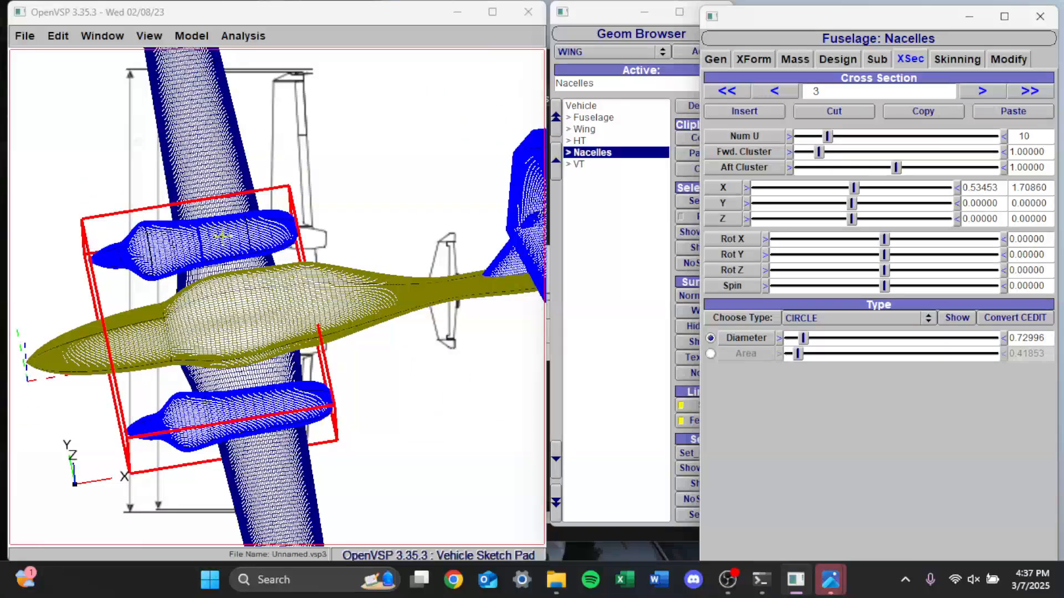
scroll(88, 255, up, 4)
scroll(247, 254, down, 2)
scroll(180, 233, up, 5)
scroll(280, 231, down, 4)
scroll(220, 235, up, 1)
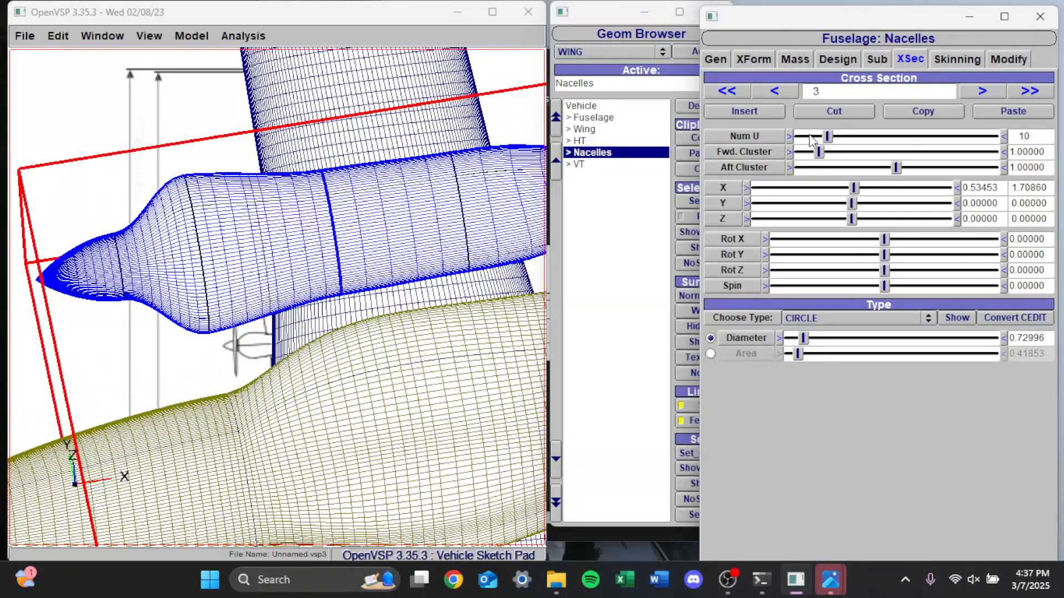
drag(831, 139, 838, 141)
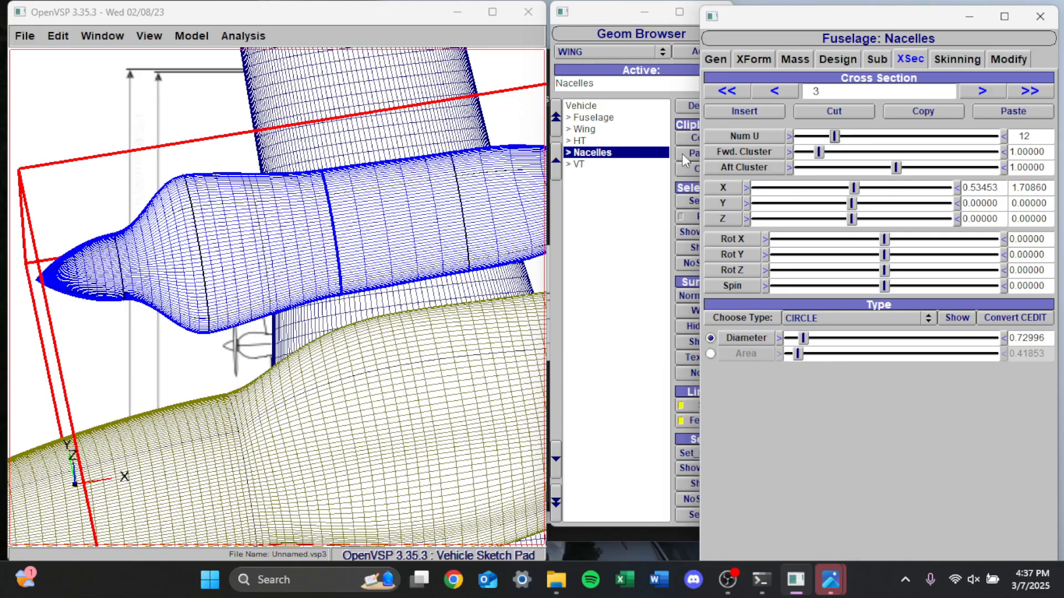
scroll(268, 225, up, 2)
scroll(249, 219, down, 5)
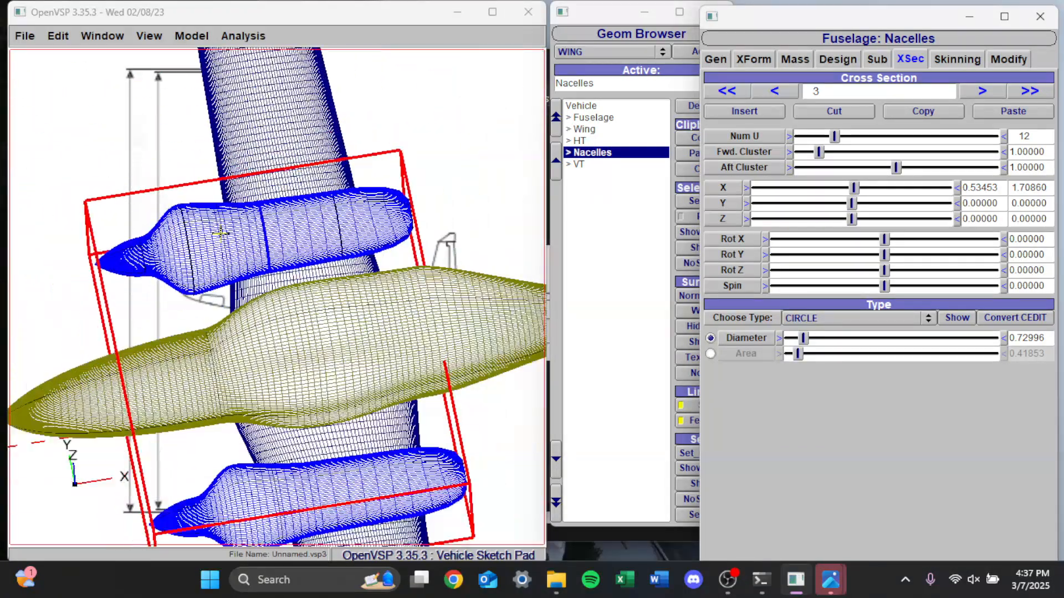
scroll(218, 233, up, 2)
Set Num U to 10 on both cross section 4 and cross section 5 of the Nacelles.
click(979, 89)
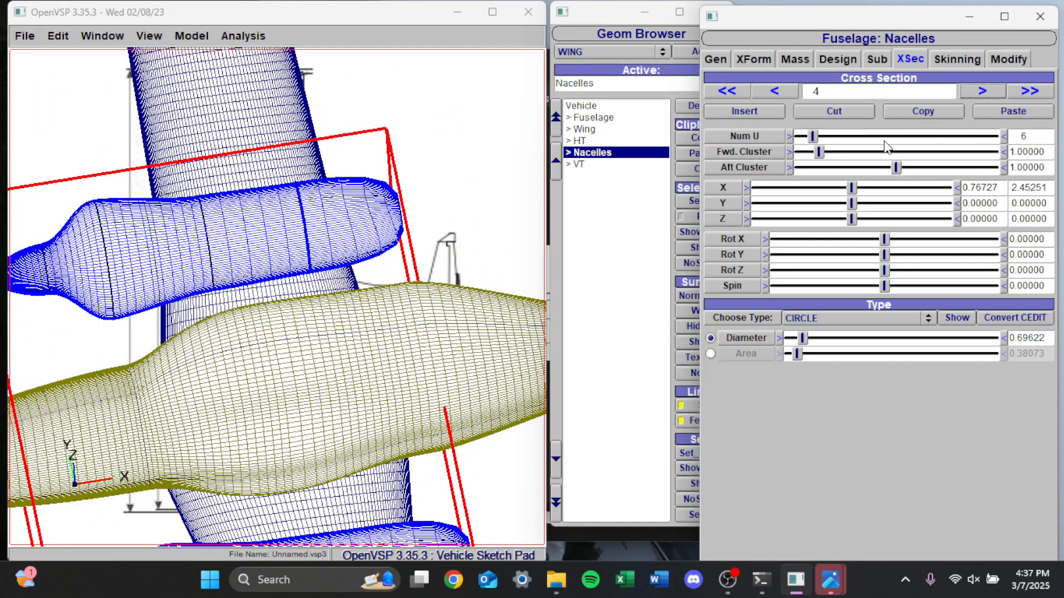
drag(812, 136, 826, 138)
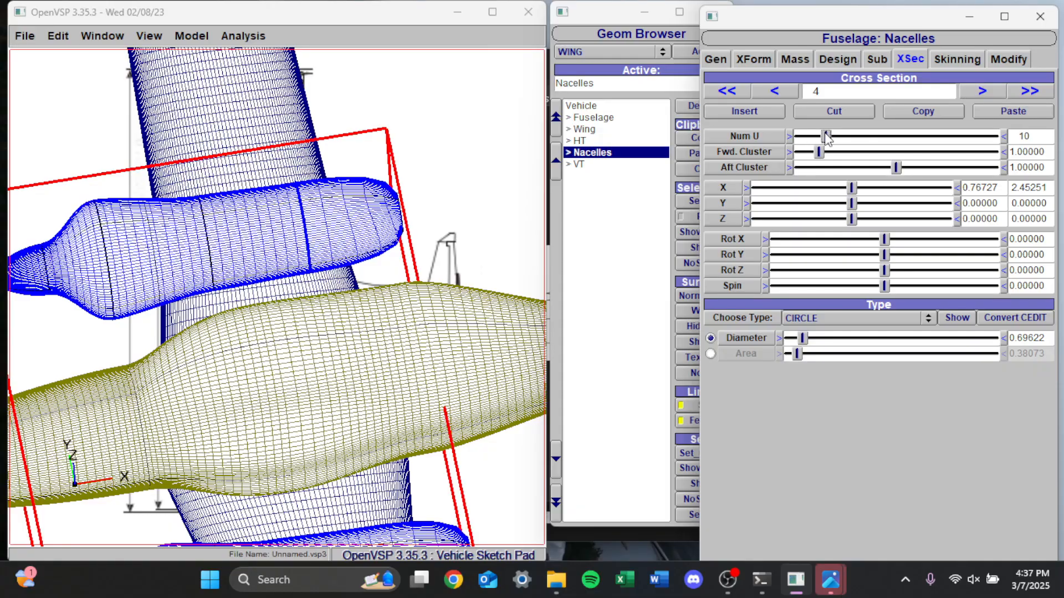
click(982, 90)
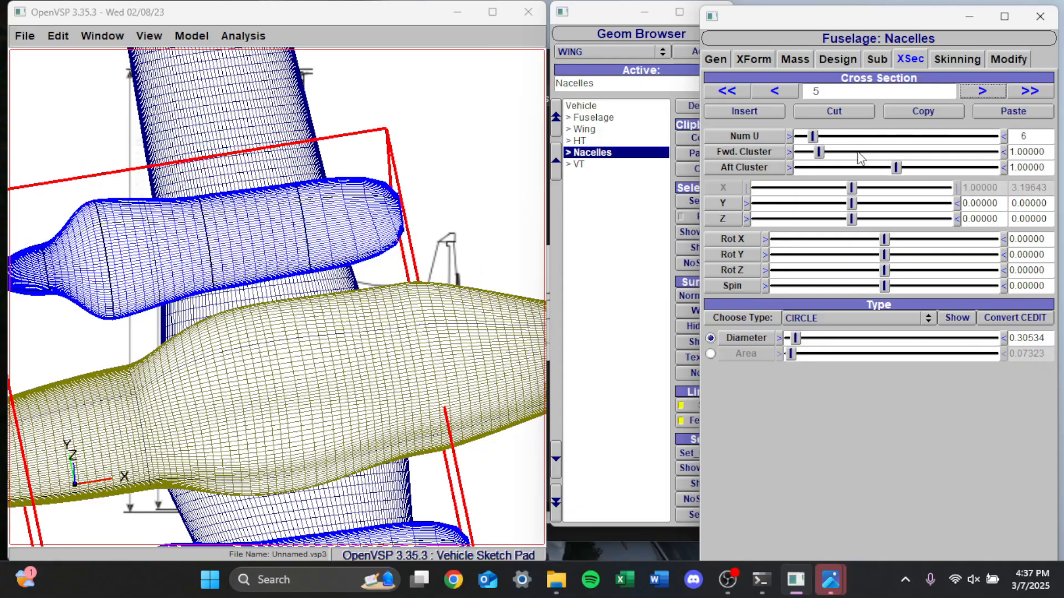
drag(814, 137, 828, 137)
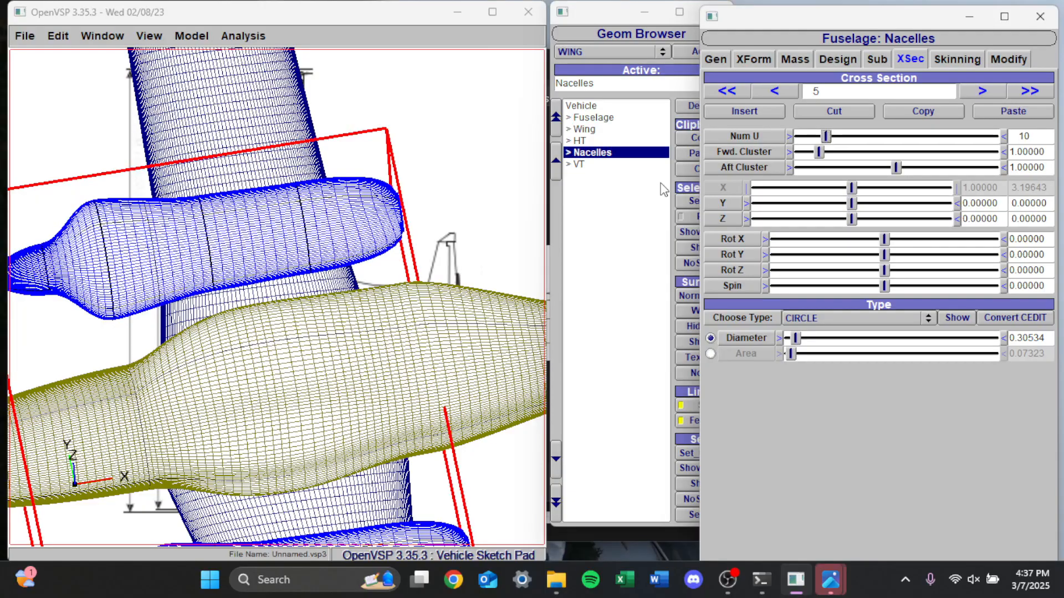
Close the open aft end of the Nacelles by setting the Tail Cap Type to Flat, and inspect the cap.
scroll(277, 249, down, 3)
scroll(370, 218, up, 8)
drag(290, 254, 307, 302)
middle_drag(524, 296, 383, 299)
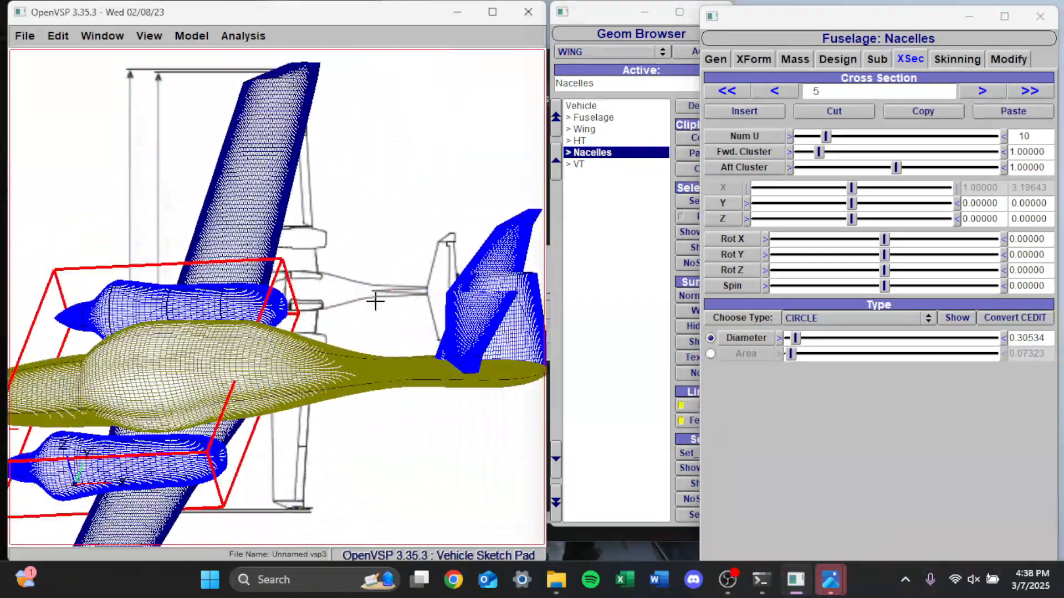
scroll(206, 295, up, 8)
scroll(288, 281, up, 3)
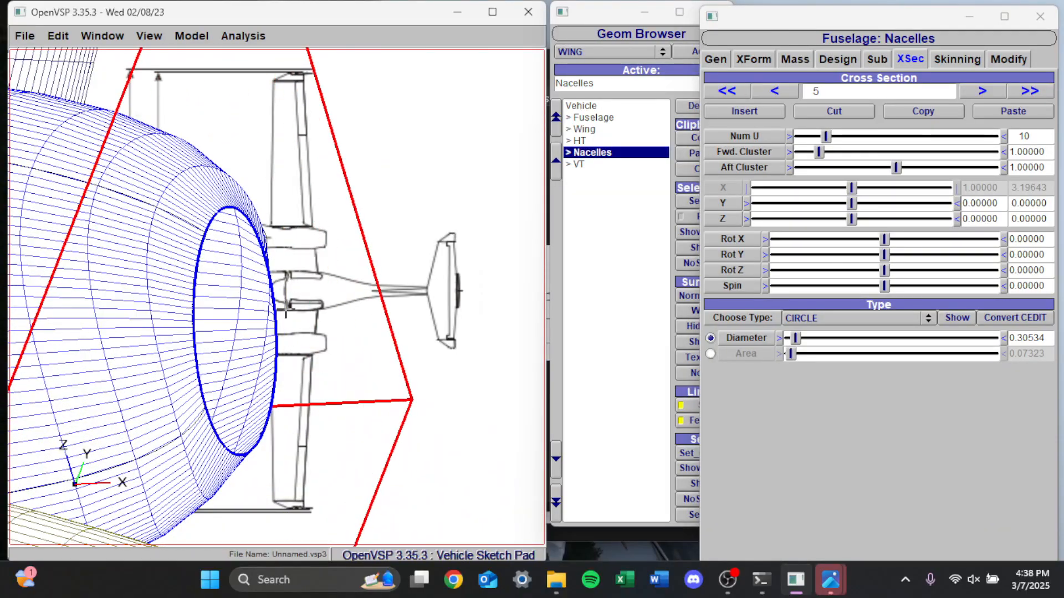
click(842, 59)
click(876, 58)
click(798, 57)
click(830, 58)
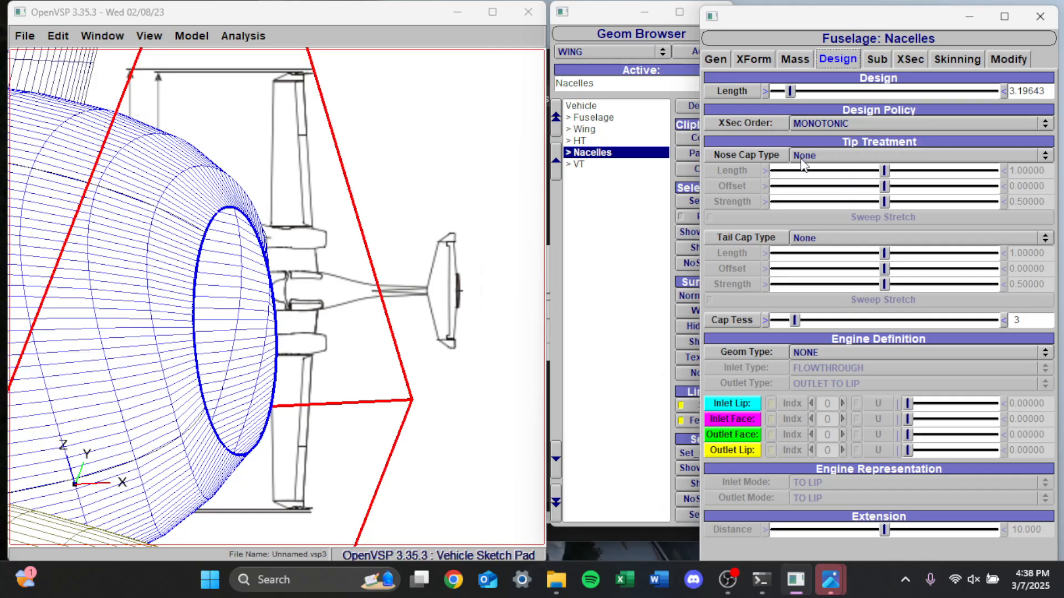
click(812, 157)
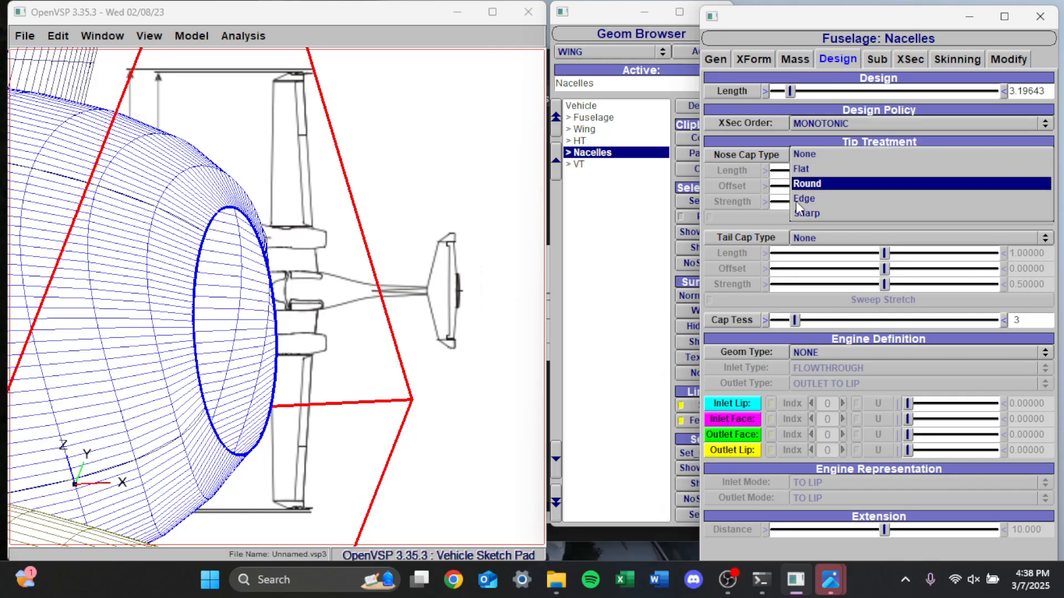
click(809, 239)
click(812, 244)
click(812, 255)
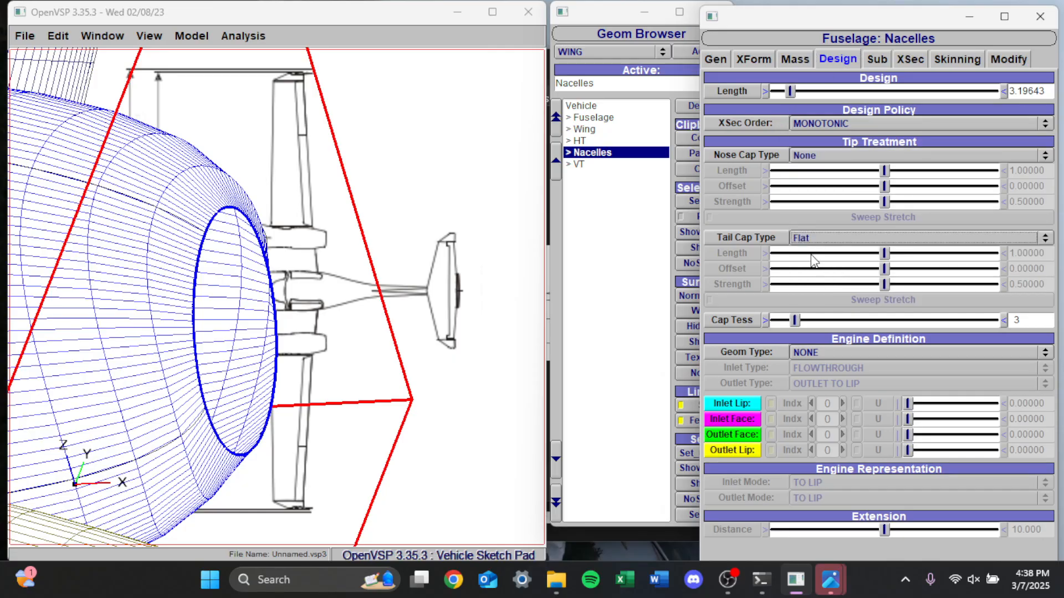
scroll(454, 242, down, 1)
scroll(231, 313, up, 5)
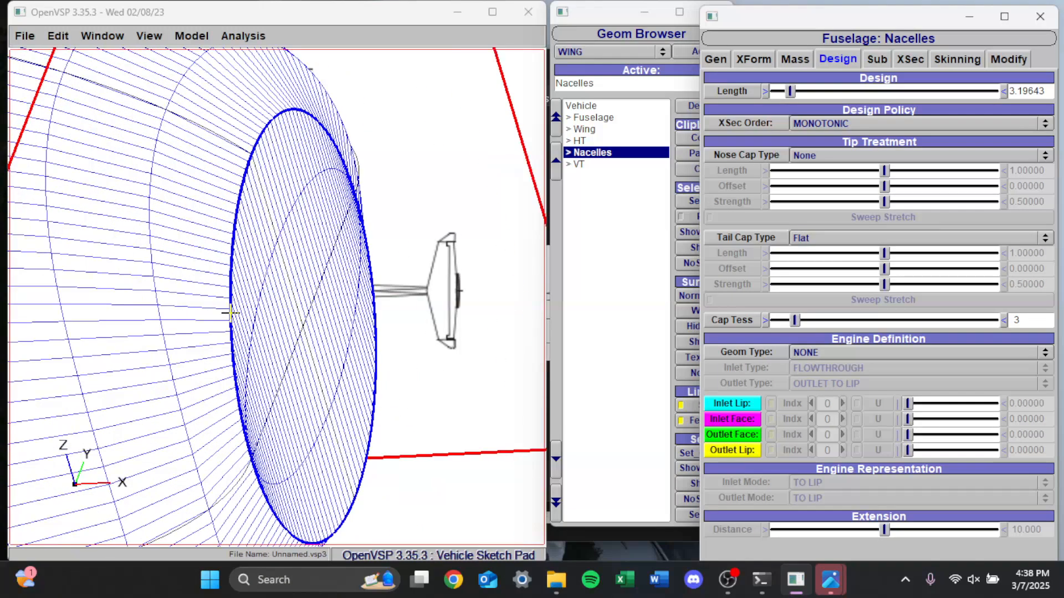
scroll(408, 266, down, 5)
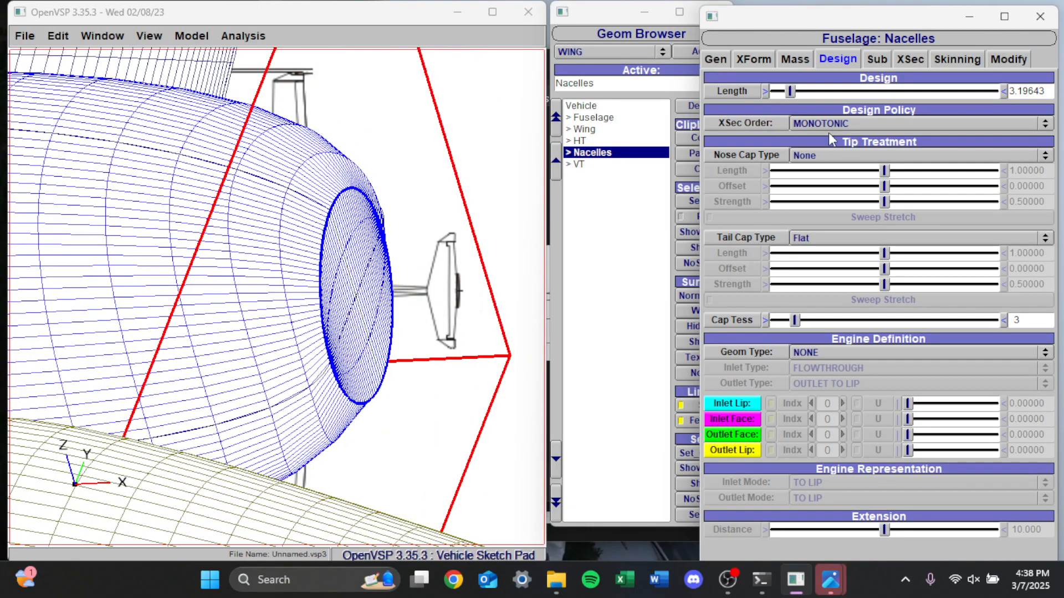
Set the Cap Tess of the Nacelles to 4.
click(795, 59)
click(836, 57)
click(799, 59)
click(843, 59)
drag(795, 320, 807, 319)
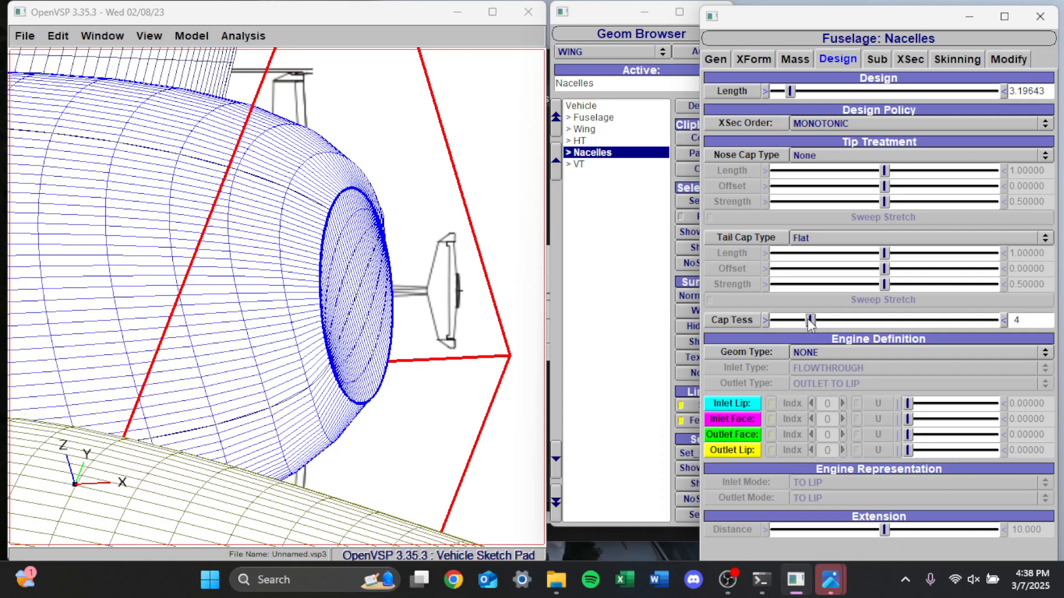
Deselect the nacelles and examine the mesh of the whole aircraft from several angles and distances.
click(620, 285)
scroll(521, 215, down, 10)
mouse_move(454, 242)
mouse_down()
mouse_move(354, 261)
mouse_move(453, 254)
mouse_move(424, 293)
mouse_move(289, 270)
mouse_up()
scroll(354, 261, down, 8)
scroll(424, 294, up, 10)
scroll(375, 268, down, 4)
scroll(375, 268, up, 6)
drag(375, 268, 418, 262)
middle_drag(418, 262, 319, 311)
scroll(356, 323, down, 6)
scroll(347, 327, up, 3)
drag(333, 316, 316, 349)
scroll(327, 329, down, 3)
scroll(333, 326, up, 2)
scroll(336, 318, down, 3)
mouse_move(346, 304)
mouse_down()
mouse_move(388, 256)
mouse_move(363, 223)
mouse_move(327, 266)
mouse_move(373, 242)
mouse_up()
scroll(373, 242, up, 3)
scroll(421, 228, down, 4)
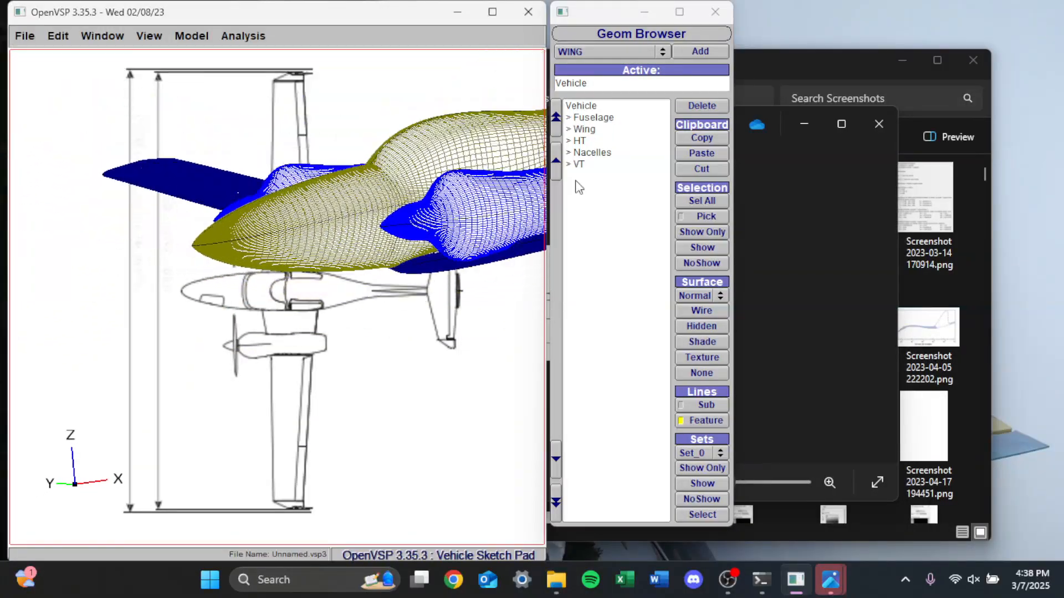
Hide the Wing, HT, Nacelles and VT, and show the remaining fuselage in the left view.
drag(604, 133, 653, 202)
click(691, 263)
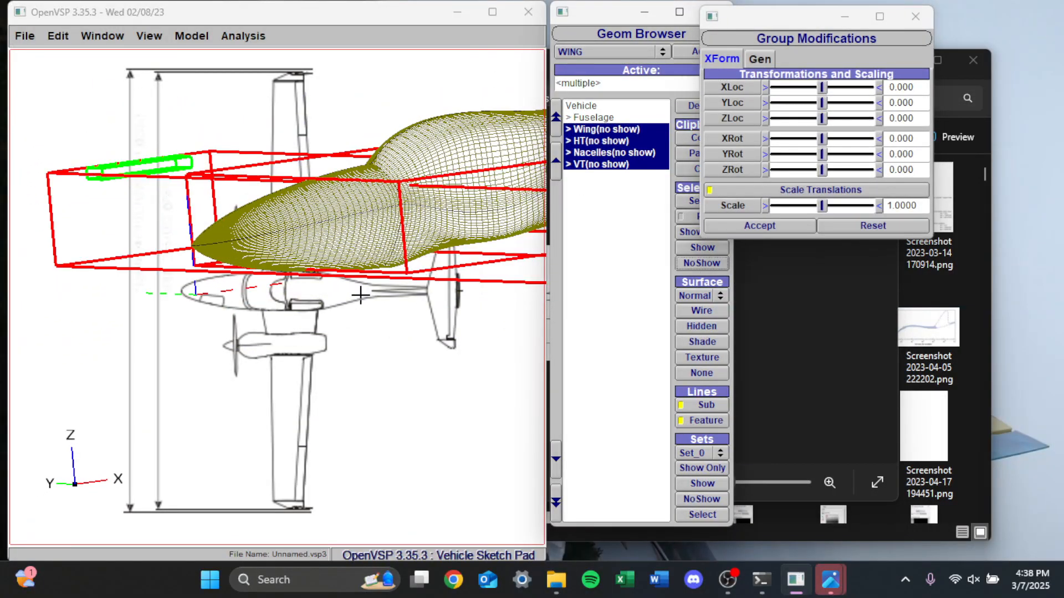
click(151, 36)
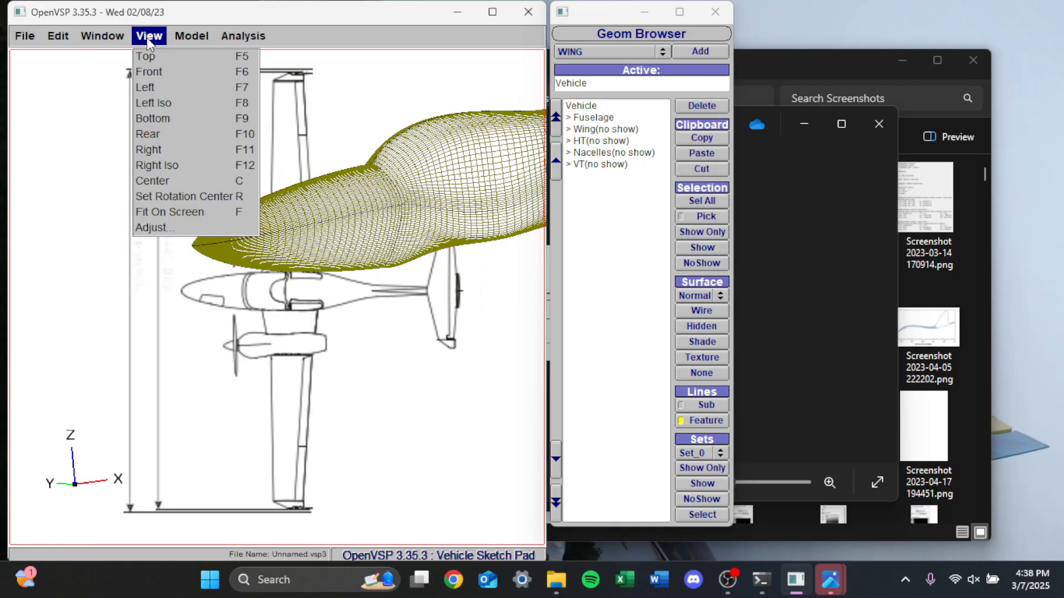
click(146, 85)
Increase the height of the Fuselage's cross section 2 to about 2.05 and lower its Z offset to -0.00820.
scroll(259, 251, up, 3)
scroll(259, 251, down, 2)
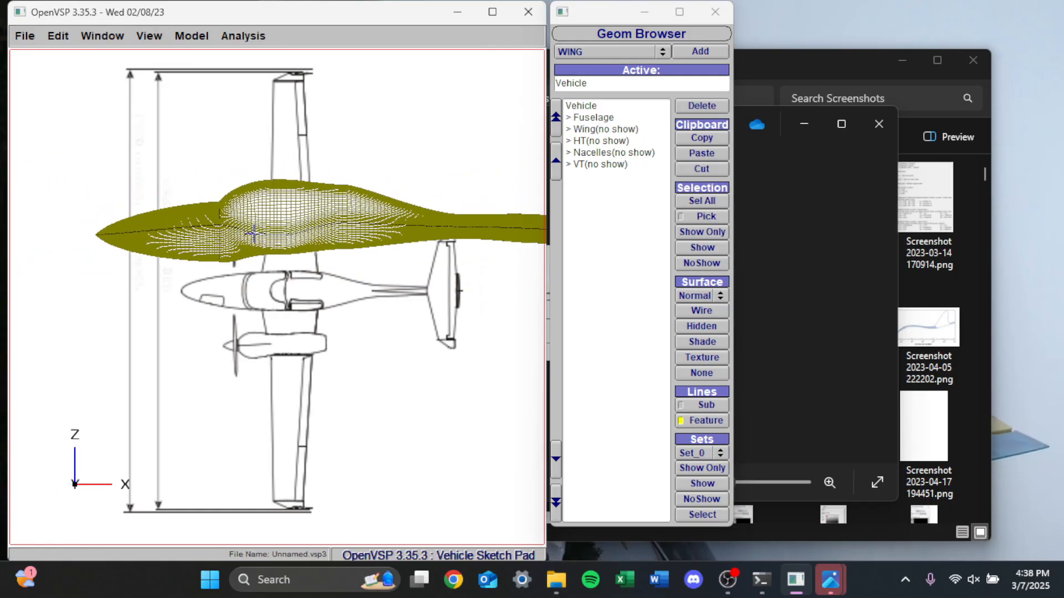
scroll(259, 251, up, 5)
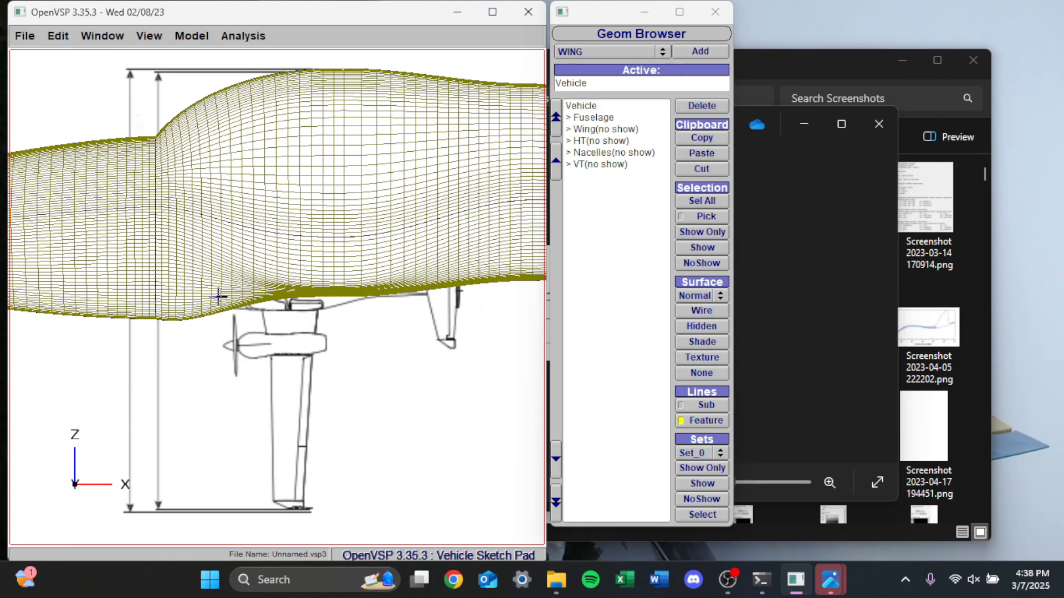
double_click(594, 117)
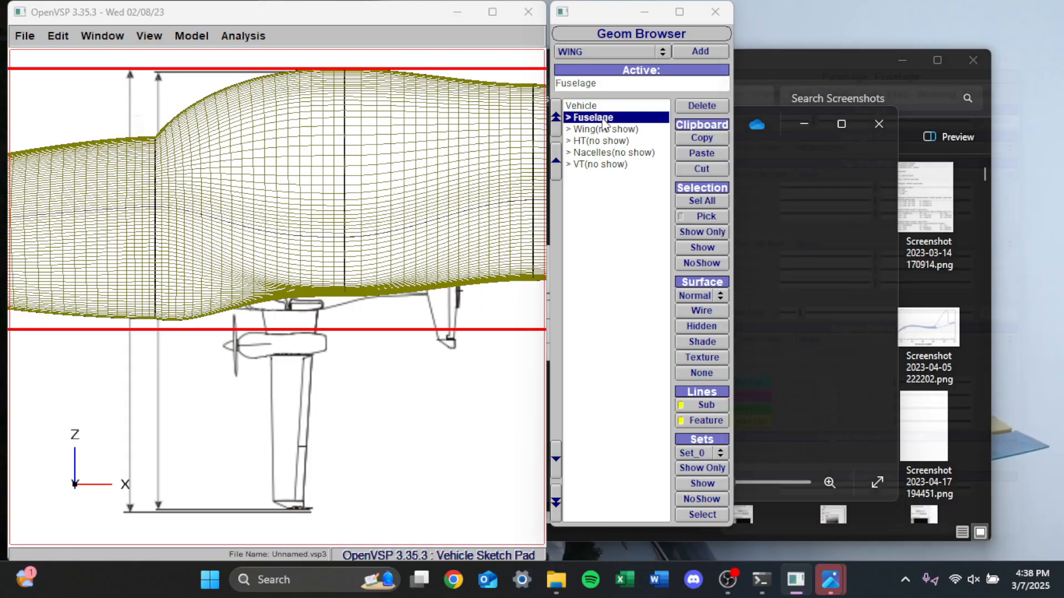
click(910, 59)
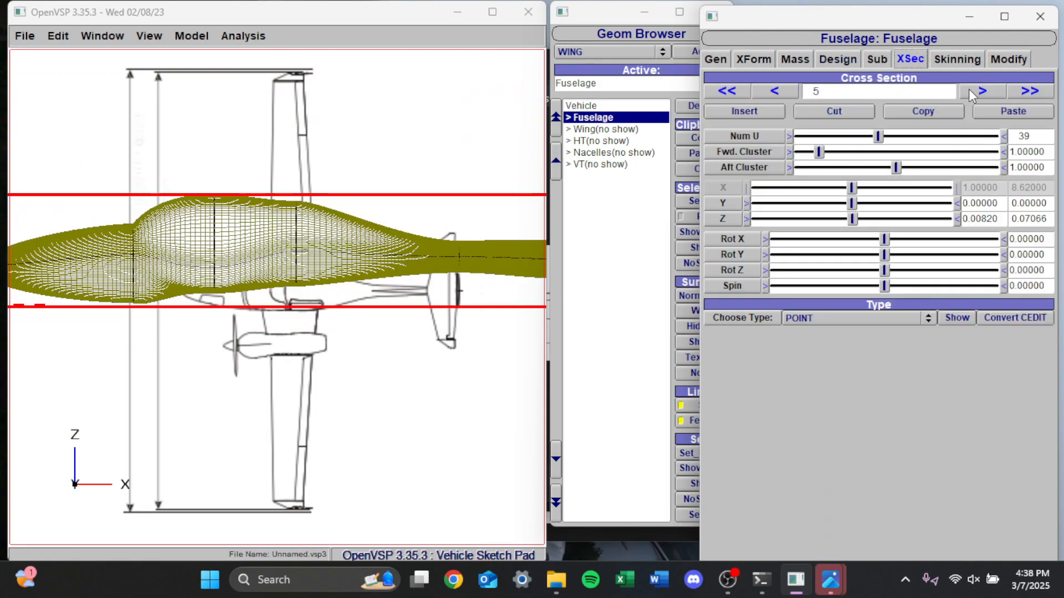
click(791, 92)
click(791, 92)
click(792, 92)
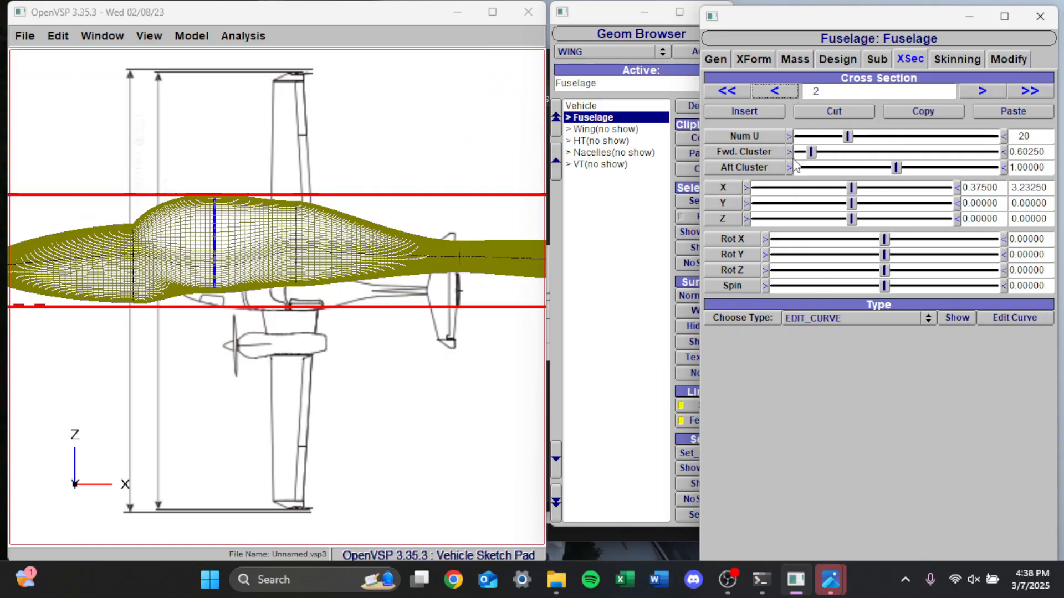
click(1009, 317)
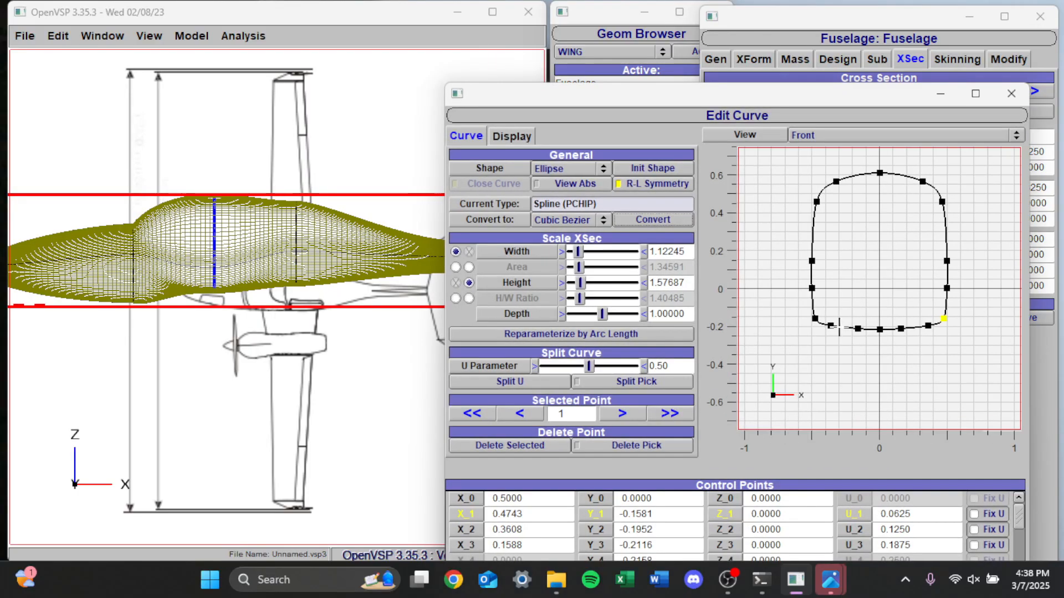
drag(579, 286, 583, 286)
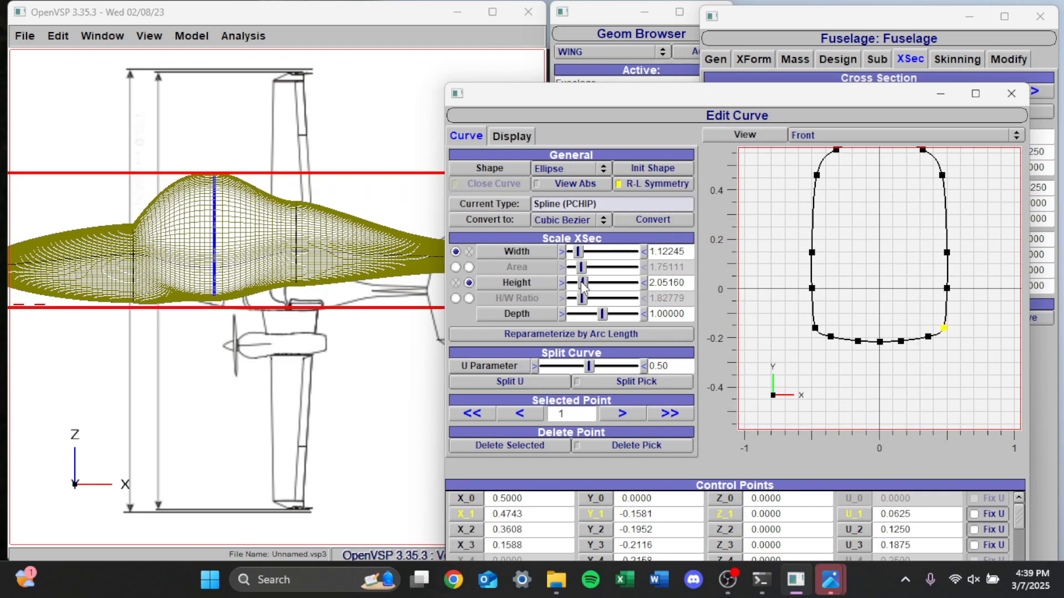
click(940, 94)
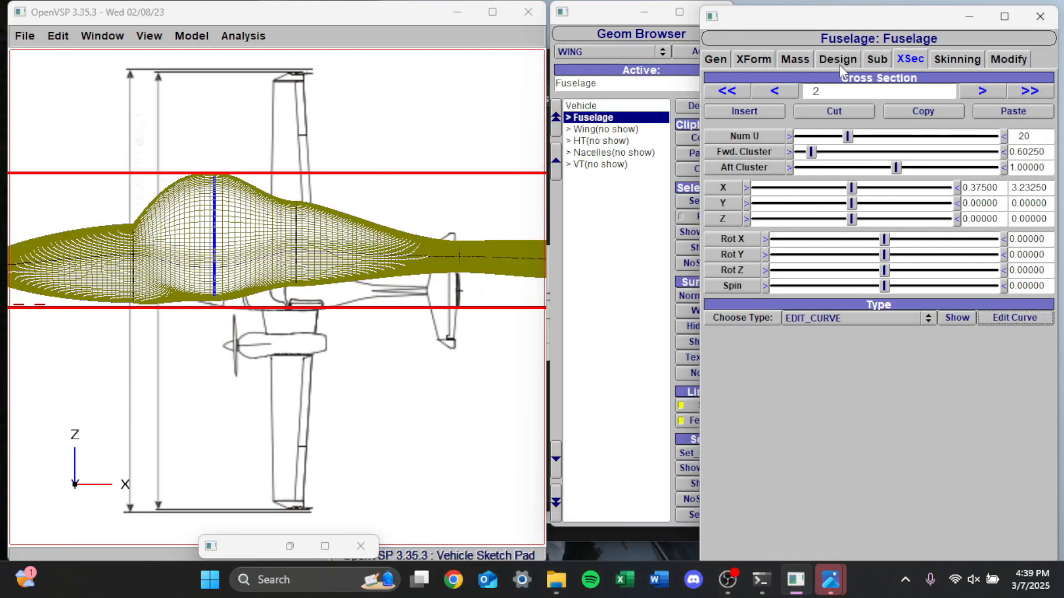
drag(845, 221, 848, 222)
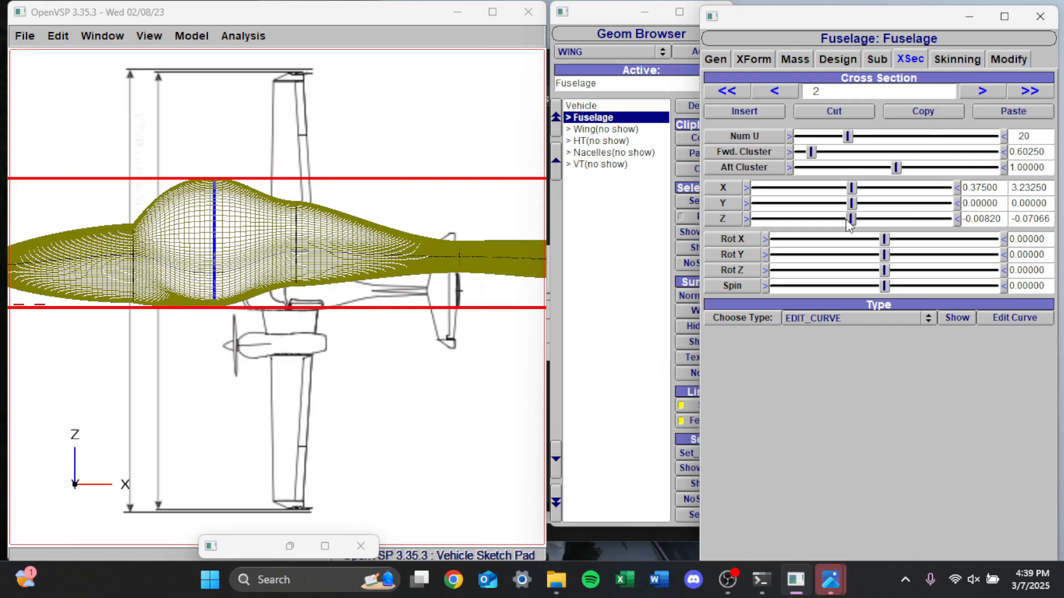
Reduce the height of the Fuselage's cross section 2 to 1.8 in its edit curve.
click(1014, 317)
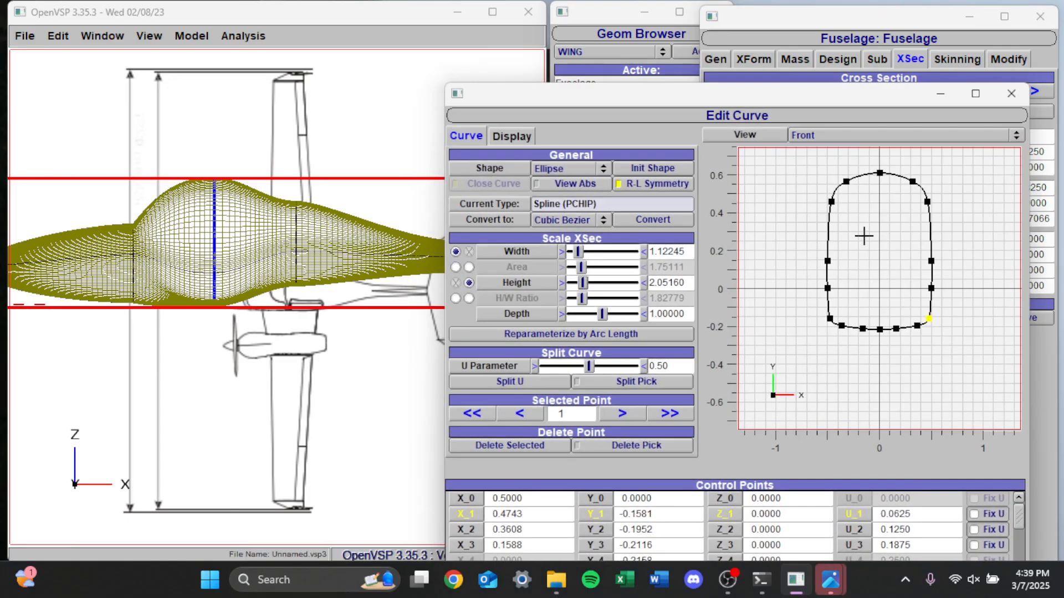
drag(583, 285, 582, 286)
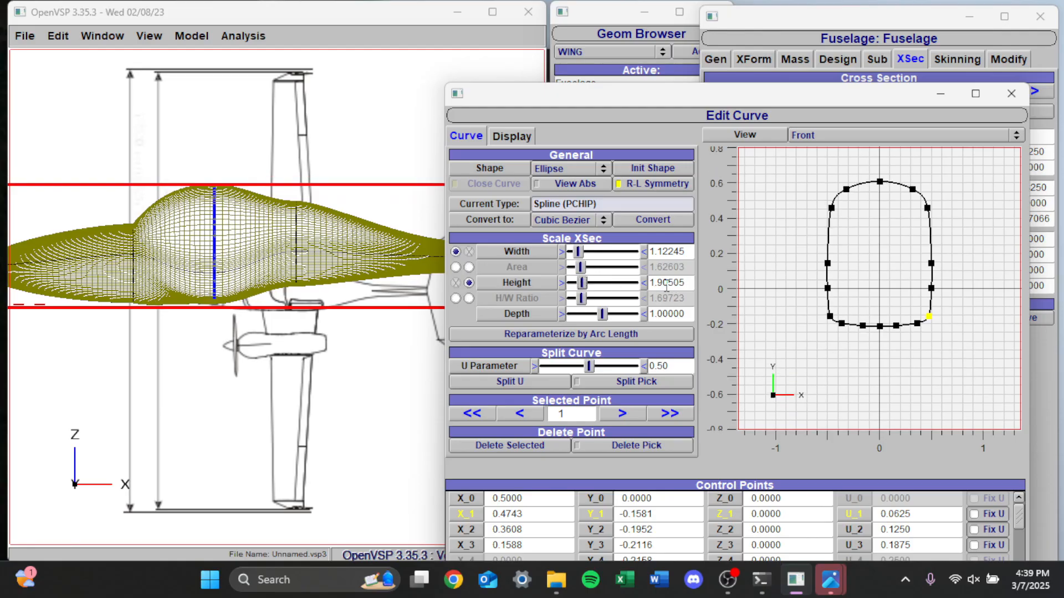
text(6)
key(Return)
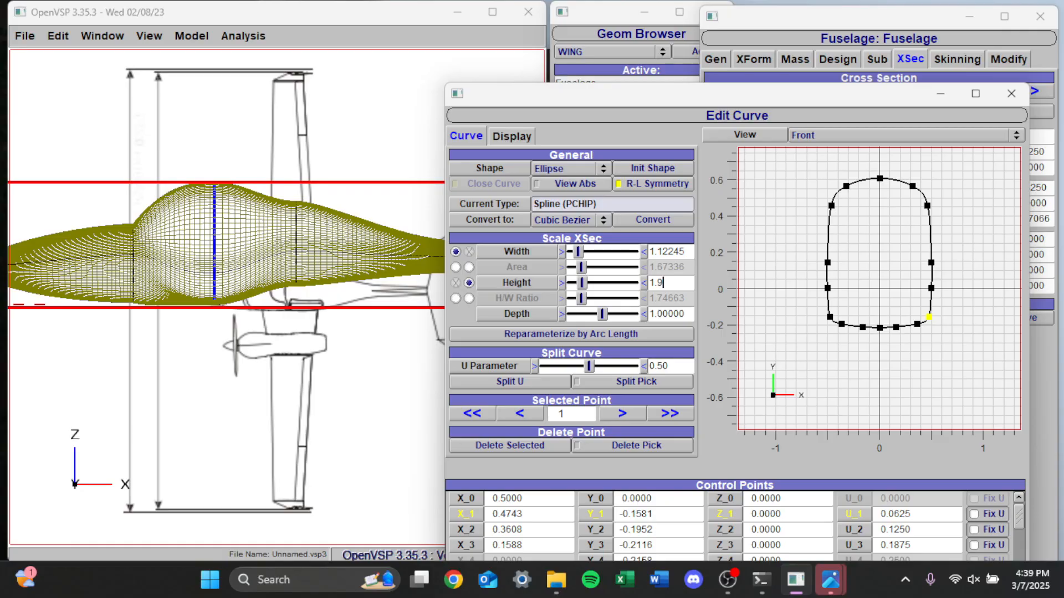
key(Return)
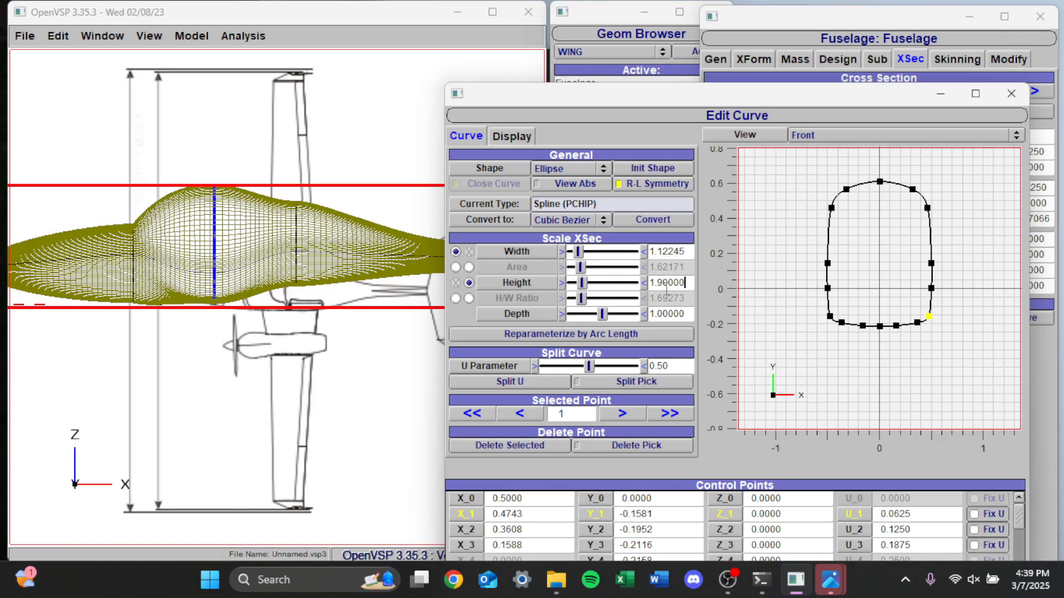
text(1.8)
key(Return)
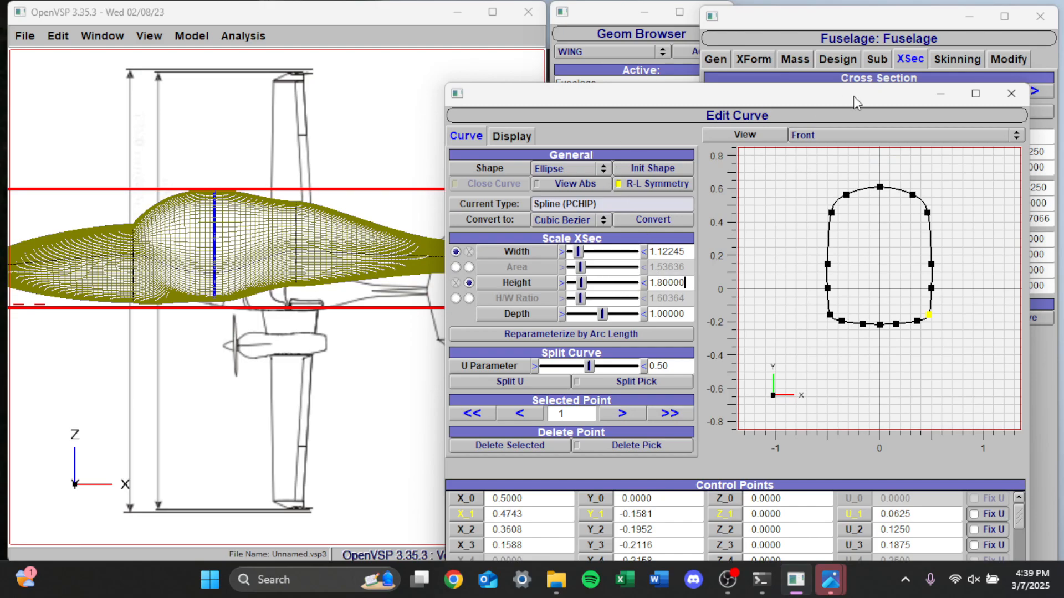
Lower the Z offset of the Fuselage's cross section 2 to -0.01639.
click(940, 93)
click(849, 218)
drag(848, 219, 848, 220)
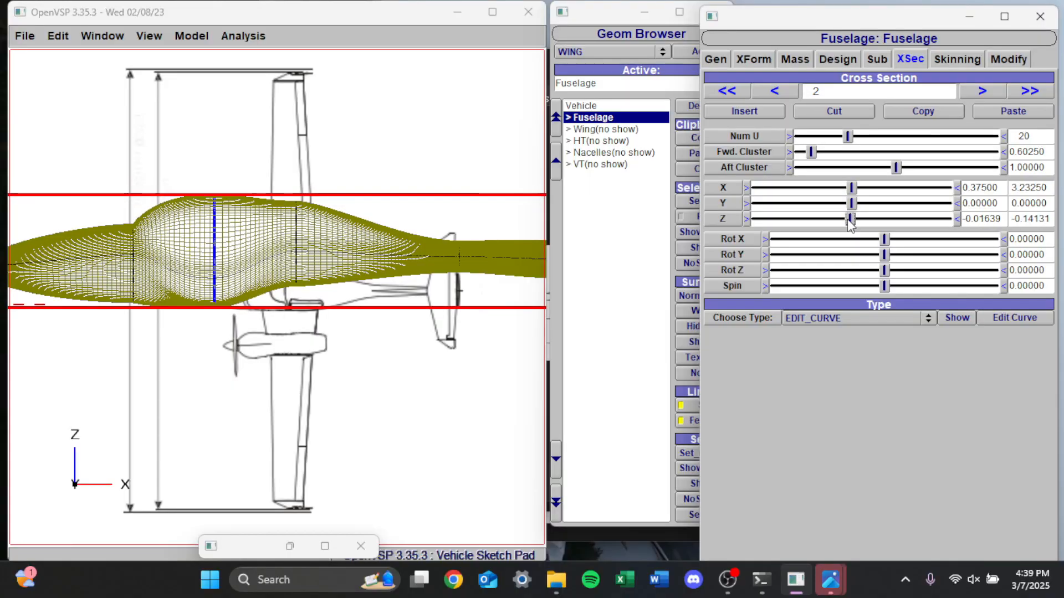
Increase the height of the Fuselage's cross section 3 to about 1.43, and lower the section in Z to smooth the belly line.
scroll(240, 241, down, 1)
scroll(286, 233, up, 3)
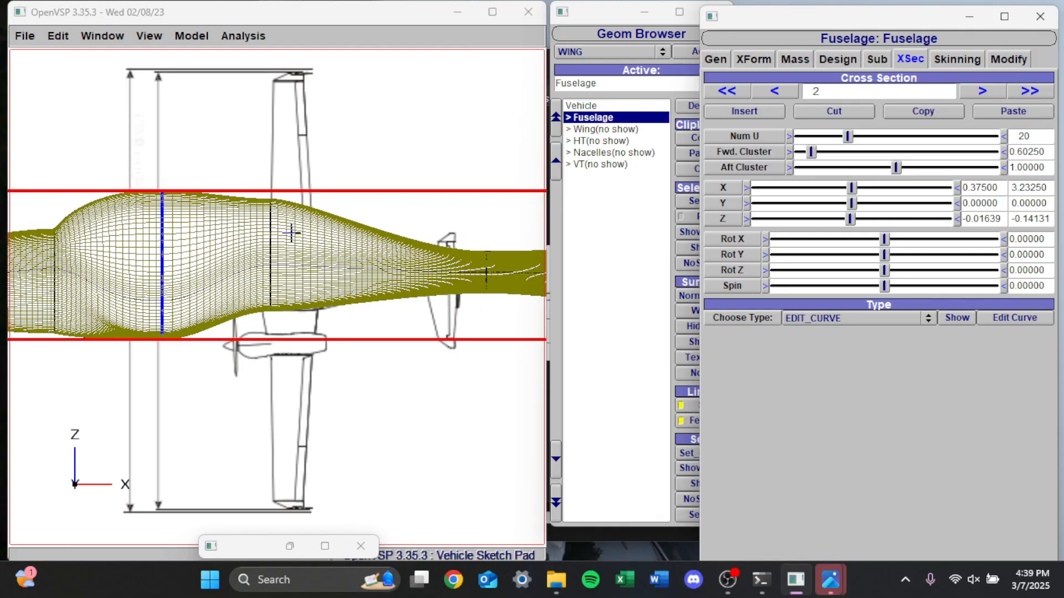
click(983, 92)
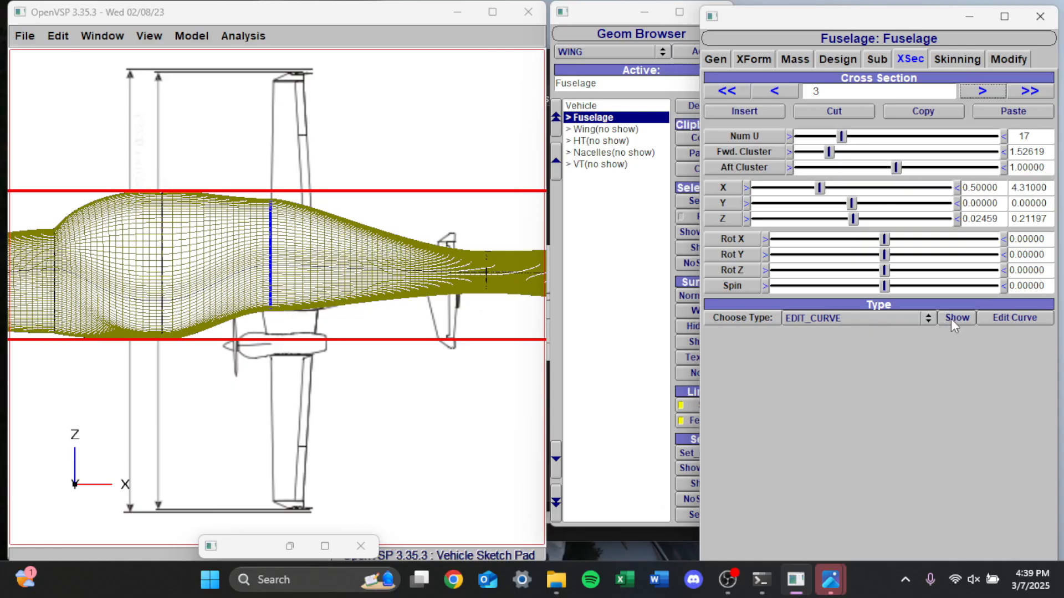
click(990, 315)
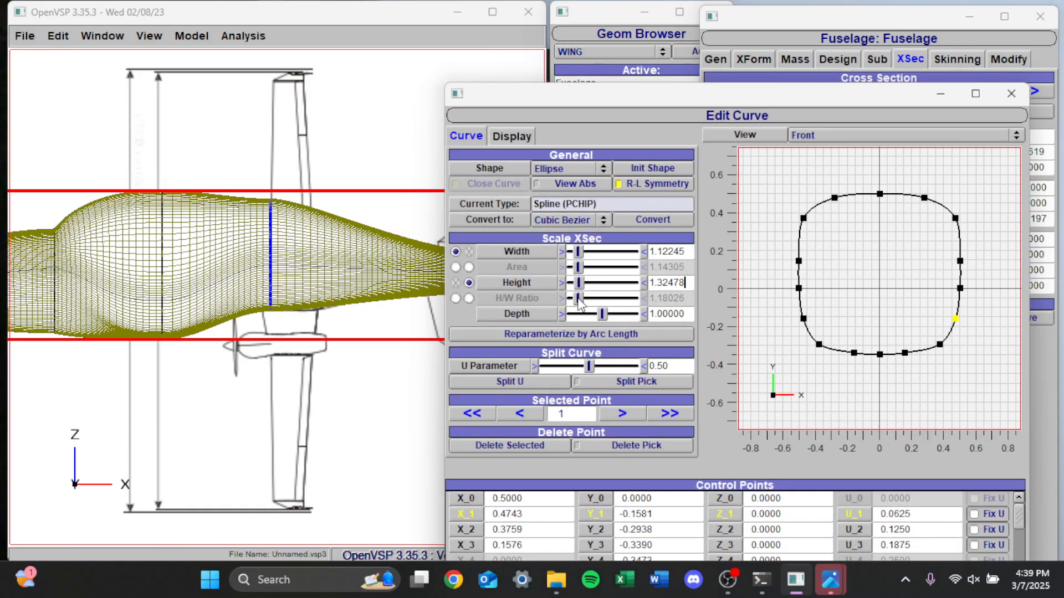
drag(581, 285, 581, 285)
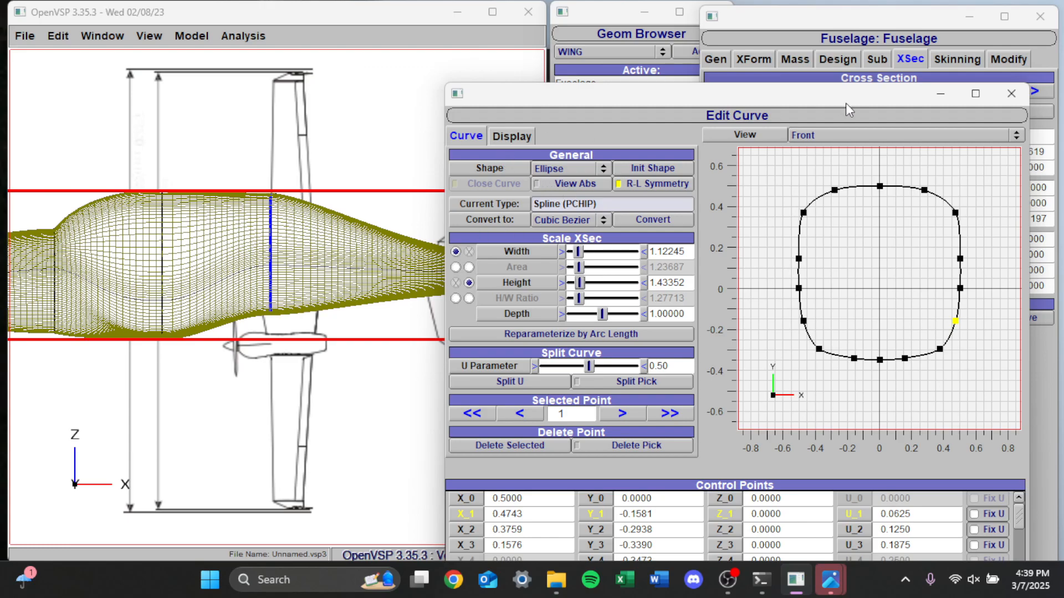
click(1011, 94)
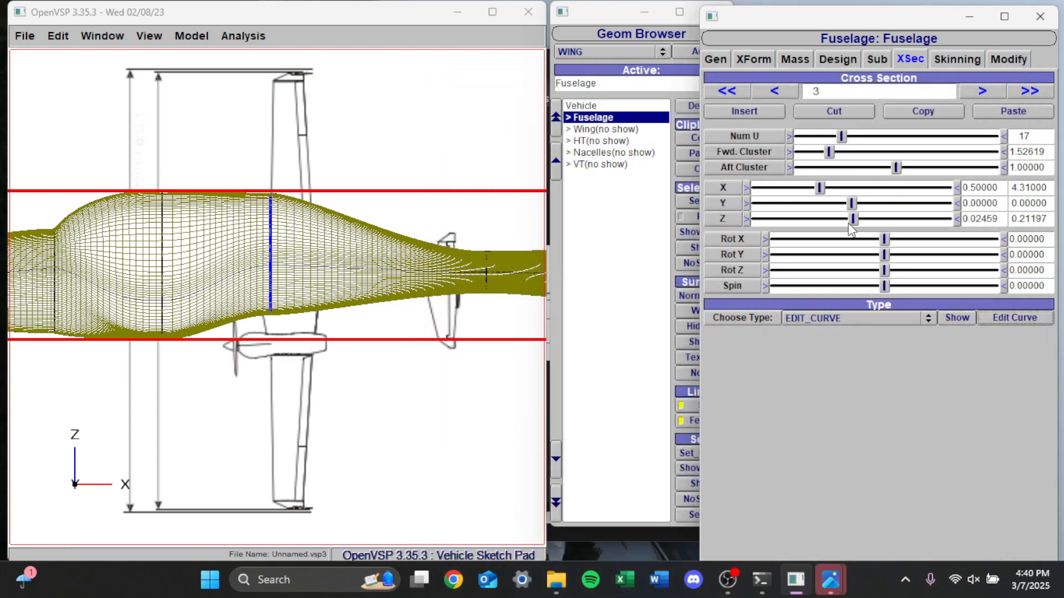
drag(856, 217, 851, 217)
key(Escape)
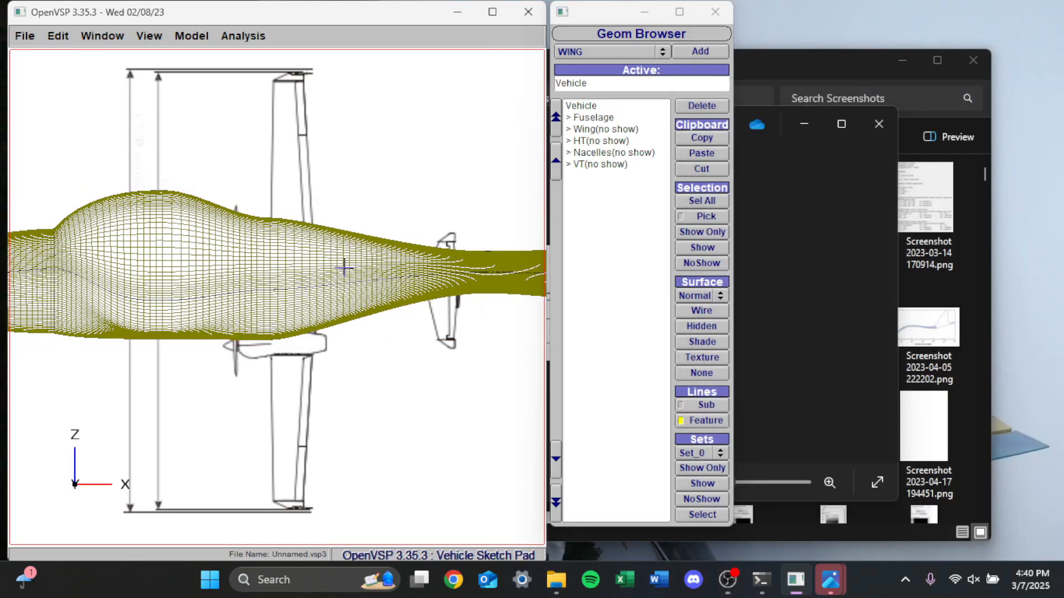
Show the hidden Wing, HT, Nacelles and VT together with the Fuselage, and clear the selection.
scroll(348, 269, down, 6)
drag(350, 268, 316, 190)
scroll(352, 267, up, 3)
drag(600, 117, 614, 201)
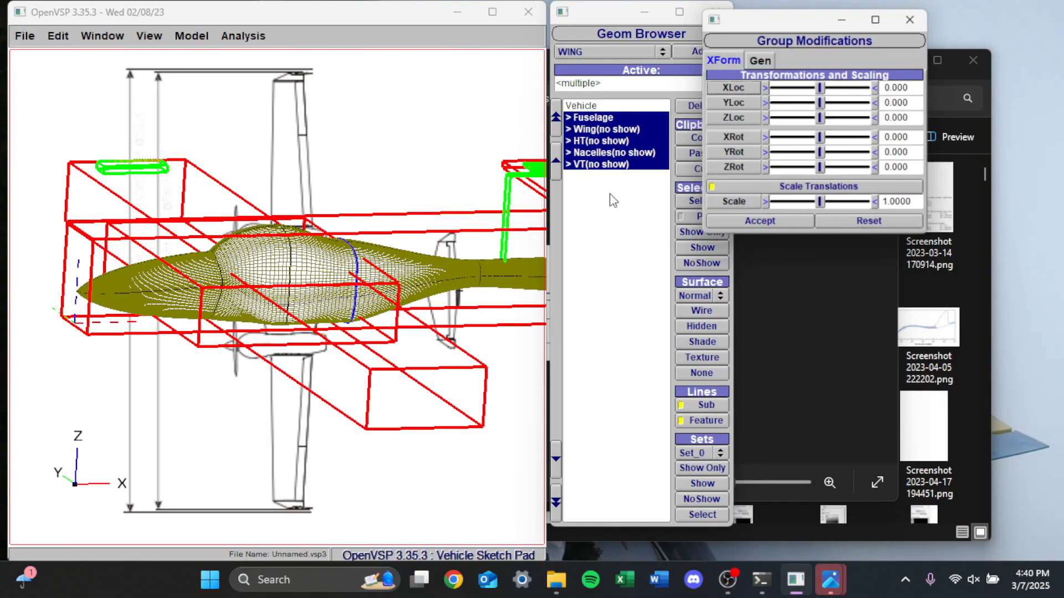
click(693, 248)
click(626, 249)
Examine from several angles and distances how the wing meets the underside of the reshaped fuselage.
drag(277, 266, 307, 228)
scroll(317, 299, down, 3)
scroll(334, 351, up, 5)
scroll(263, 258, up, 3)
scroll(264, 259, down, 8)
drag(264, 259, 263, 427)
scroll(263, 428, up, 6)
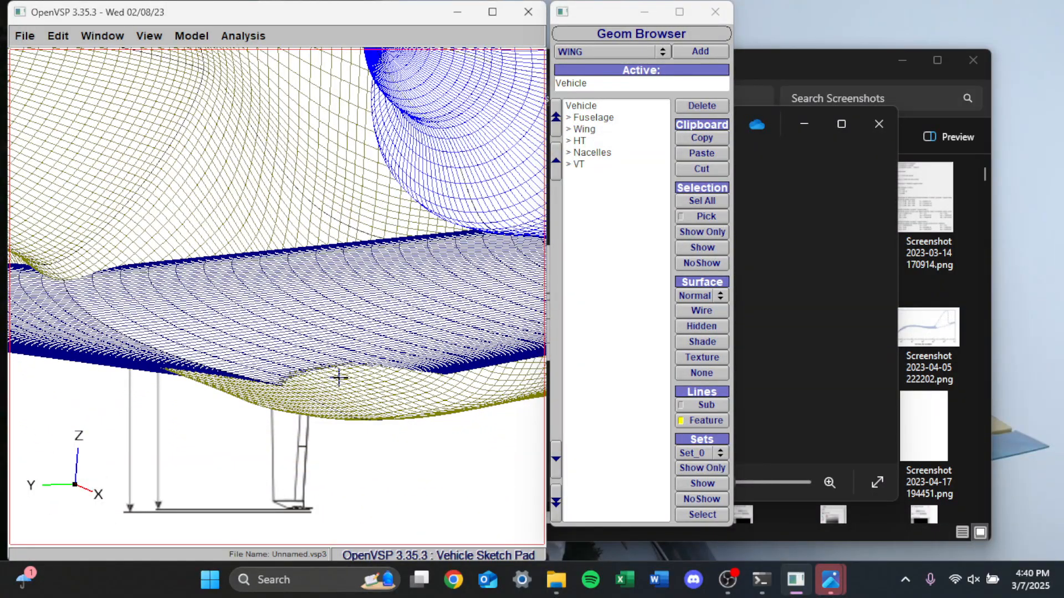
scroll(339, 377, down, 7)
Raise the Wing to a ZLoc of 0.164 so it sits within the fuselage, and deselect it.
drag(320, 360, 300, 378)
click(597, 127)
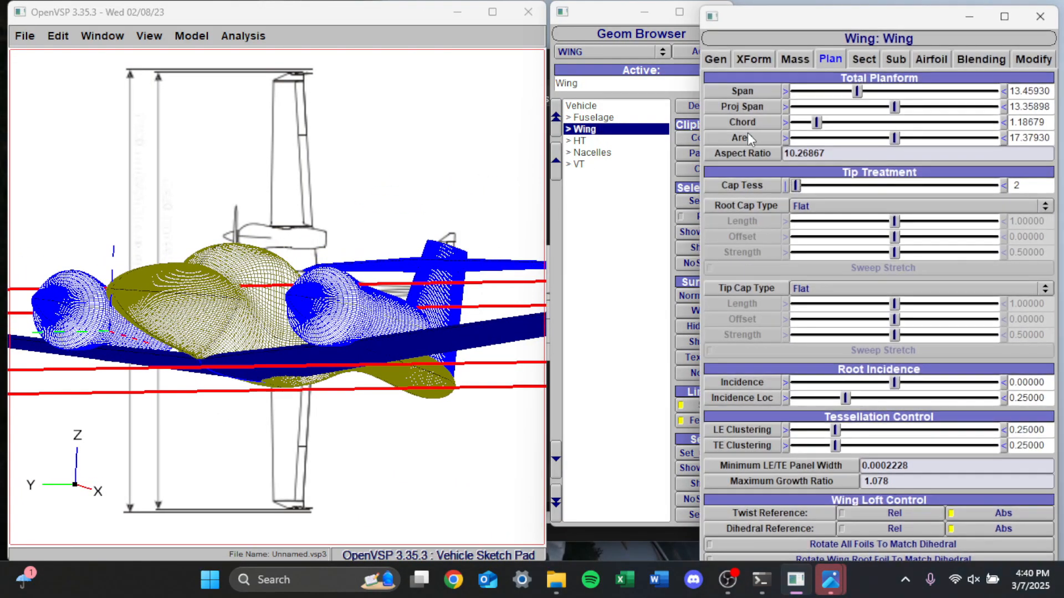
click(733, 58)
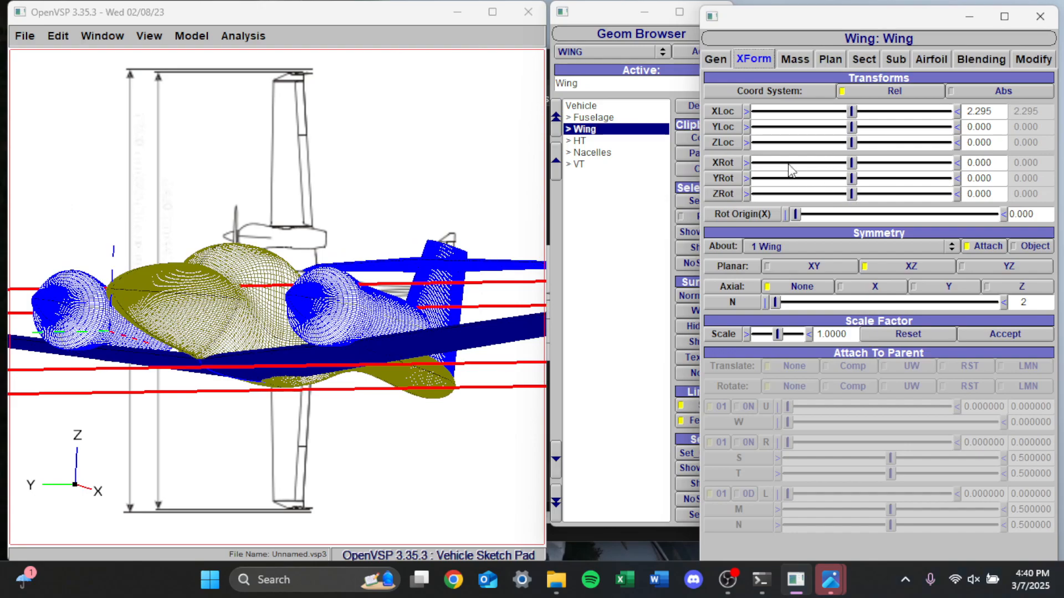
click(856, 142)
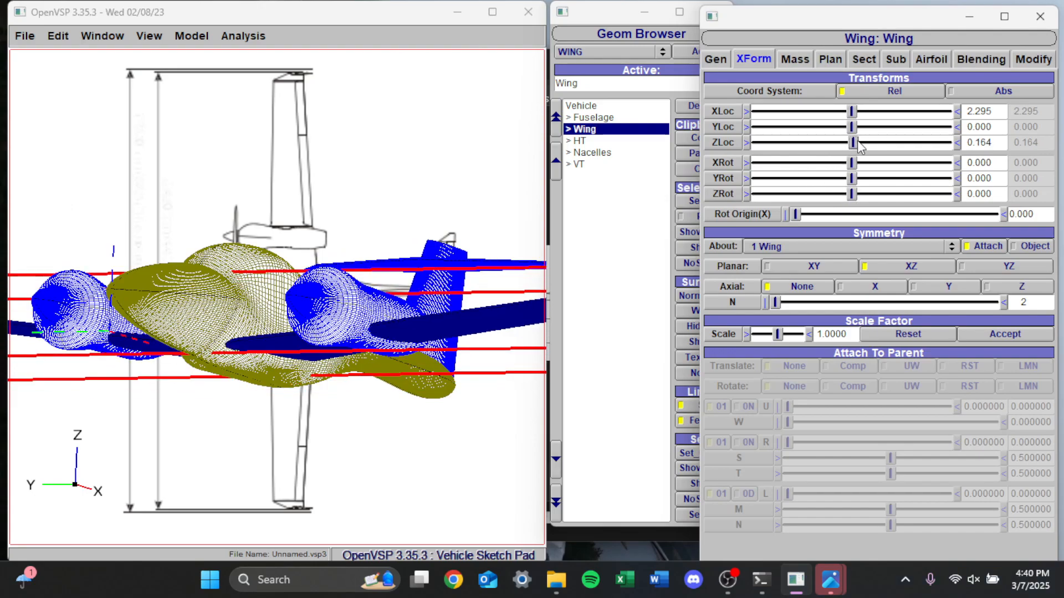
scroll(421, 288, down, 3)
key(Escape)
Inspect the tail surfaces, the aft fuselage and the whole aircraft from several angles and distances.
drag(214, 221, 266, 321)
scroll(267, 321, down, 5)
scroll(390, 235, up, 15)
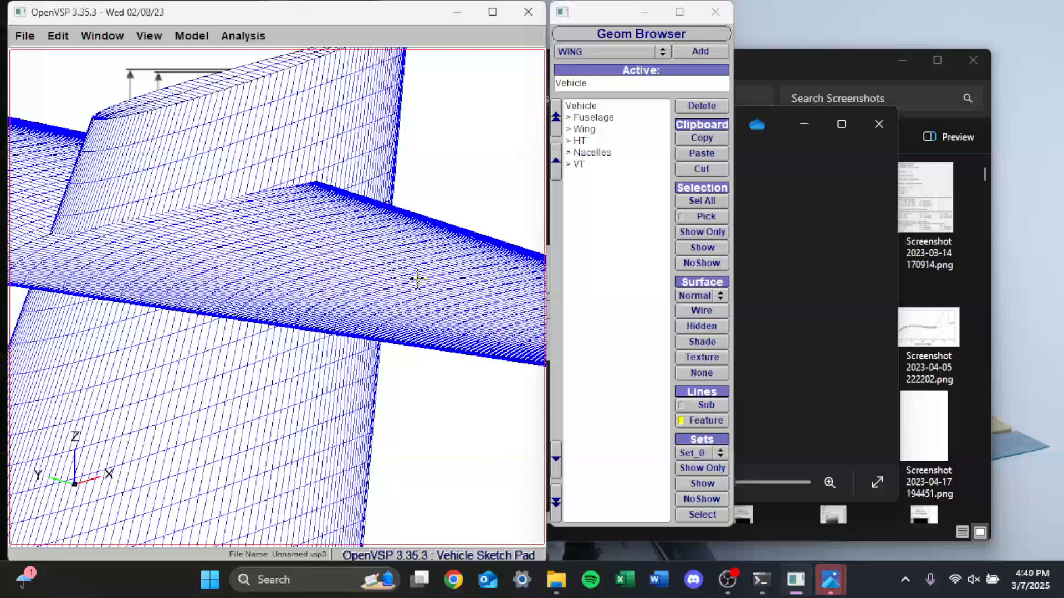
scroll(452, 215, down, 5)
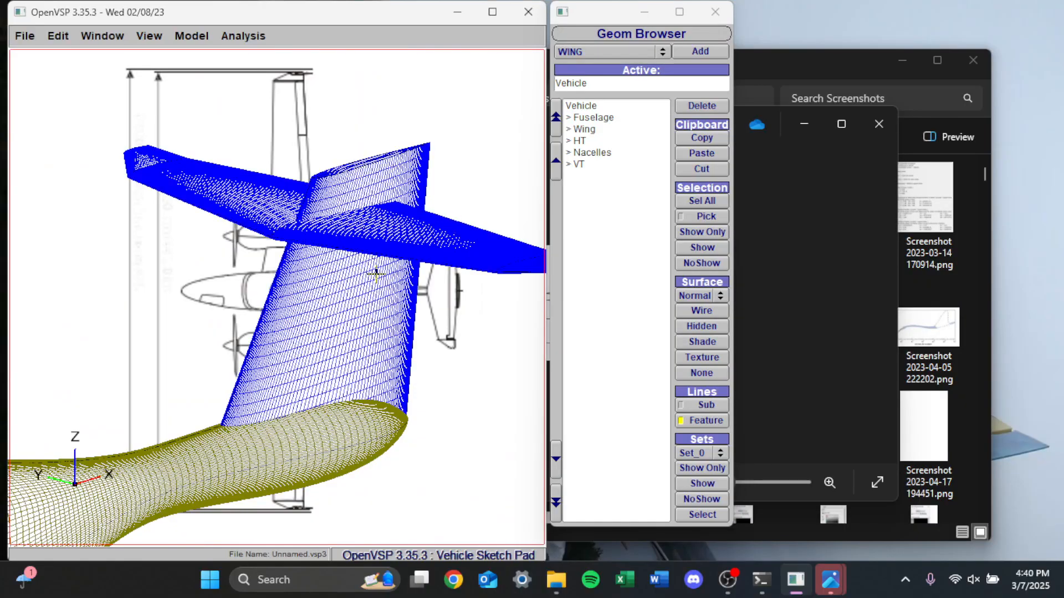
scroll(370, 291, down, 3)
scroll(363, 358, up, 10)
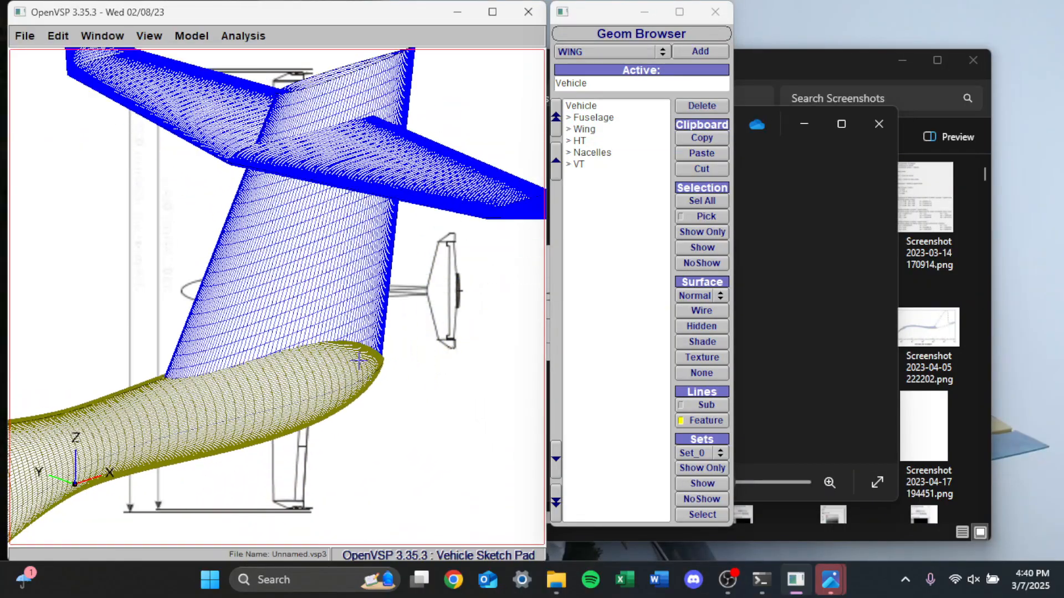
scroll(351, 361, down, 8)
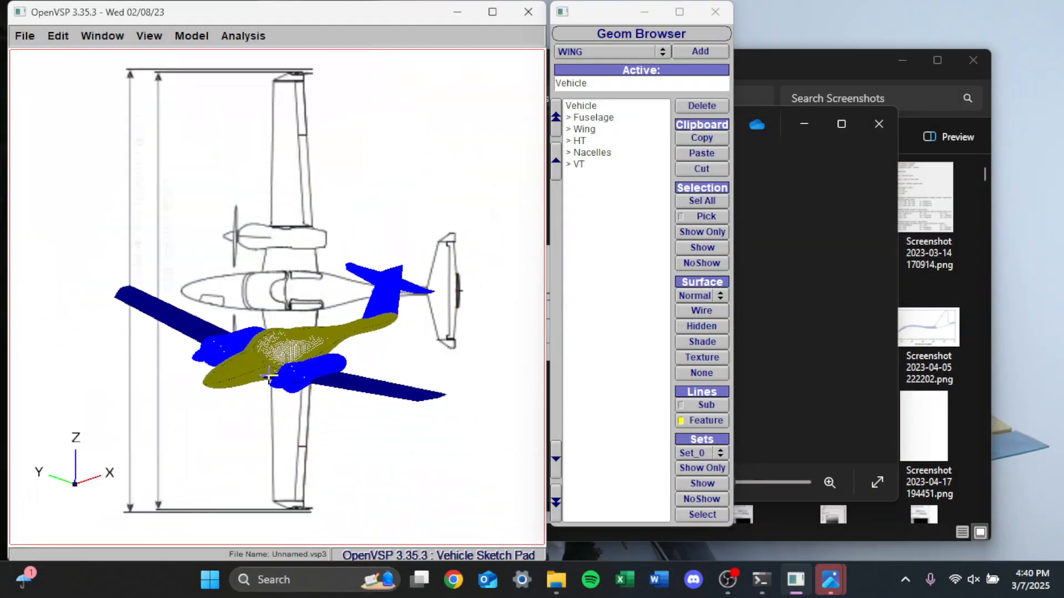
scroll(280, 404, up, 2)
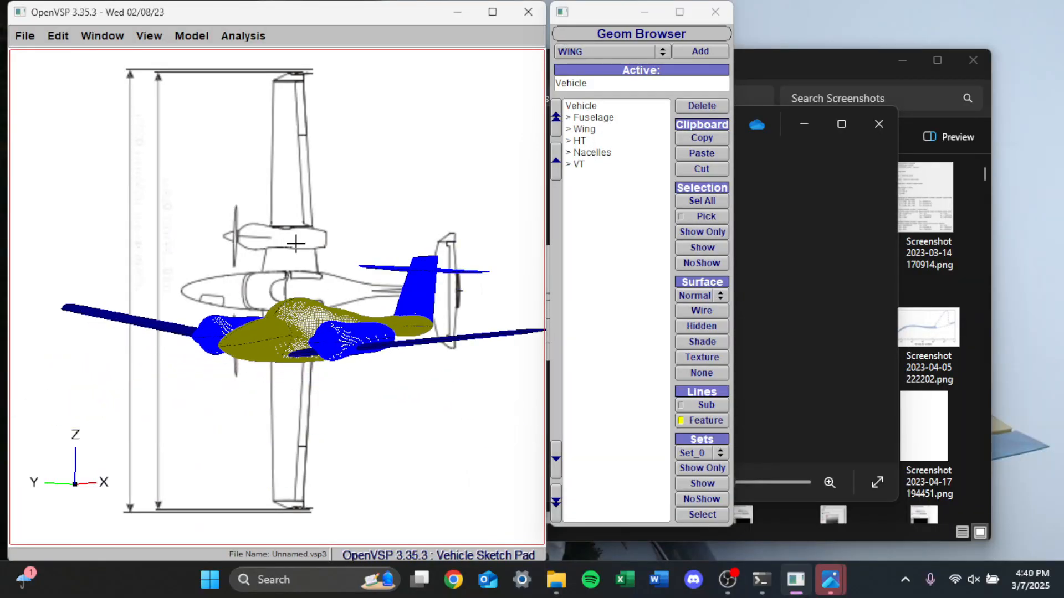
Save the aircraft model as a VSP file named DA42 in the user's Desktop folder.
click(18, 39)
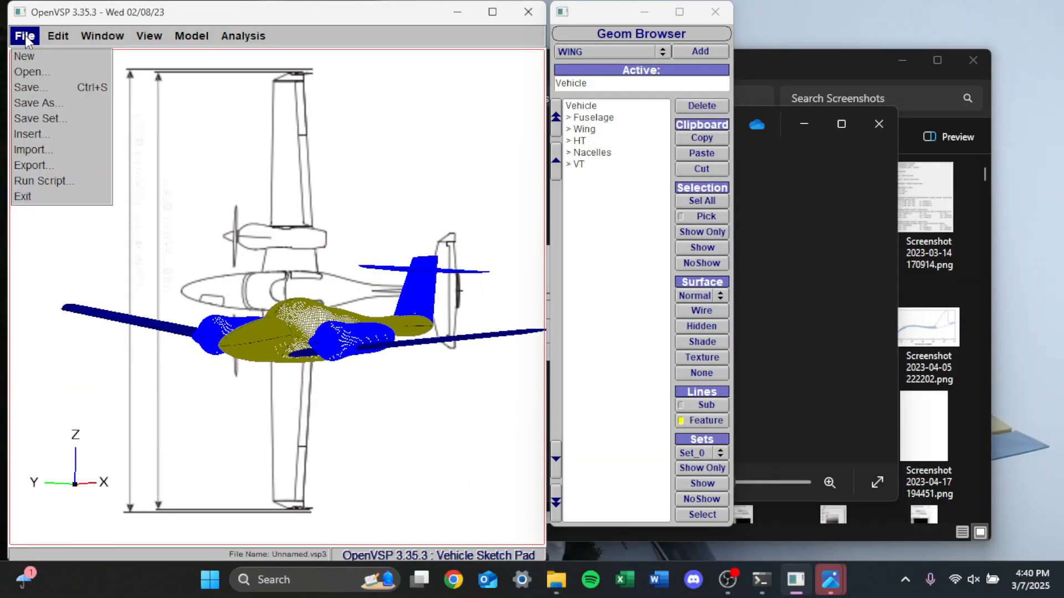
click(31, 88)
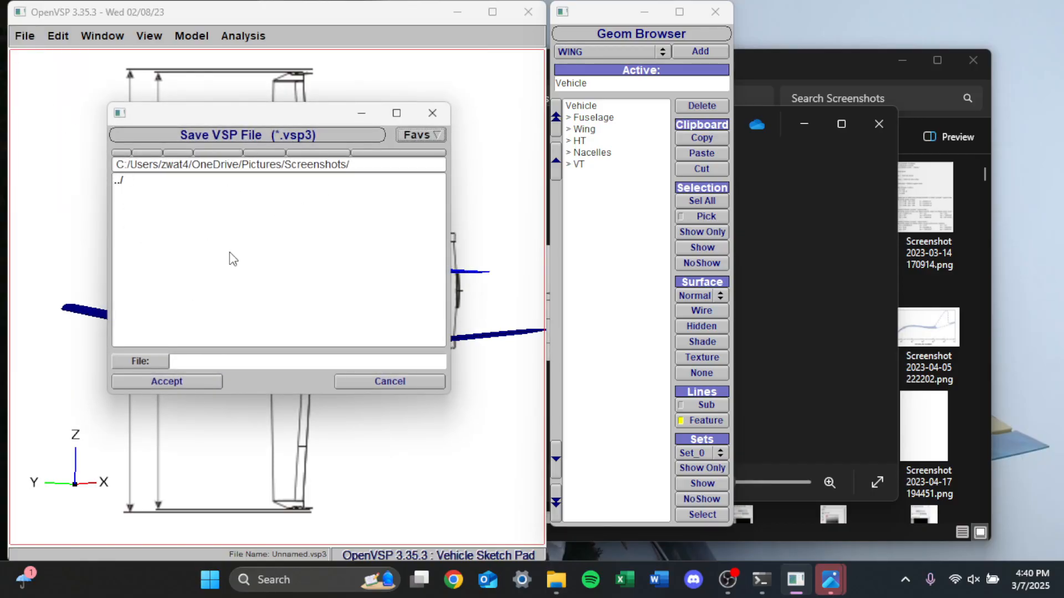
click(191, 362)
click(176, 153)
click(158, 153)
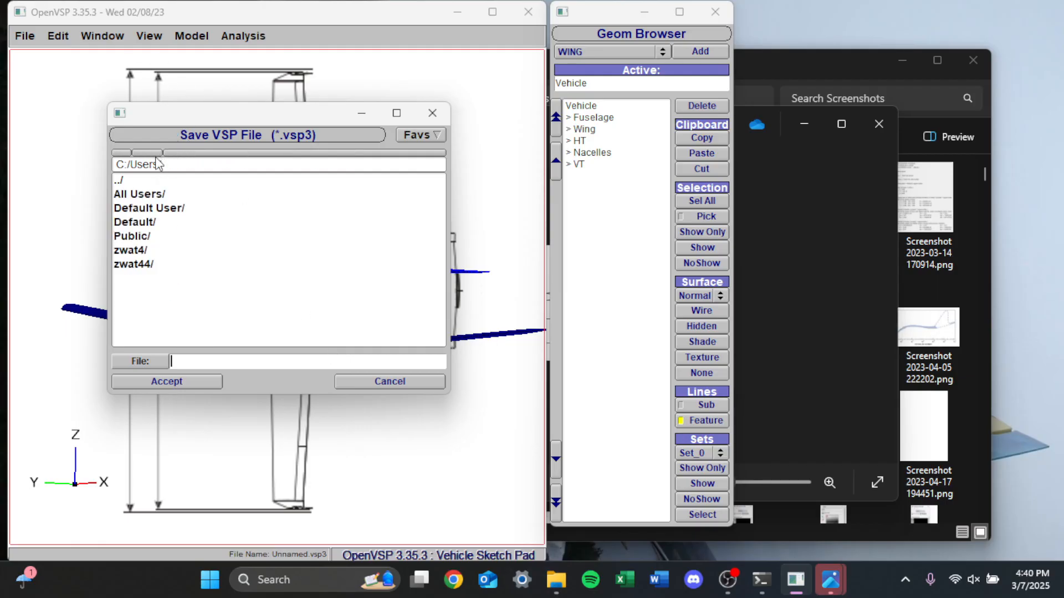
double_click(133, 252)
scroll(183, 260, down, 5)
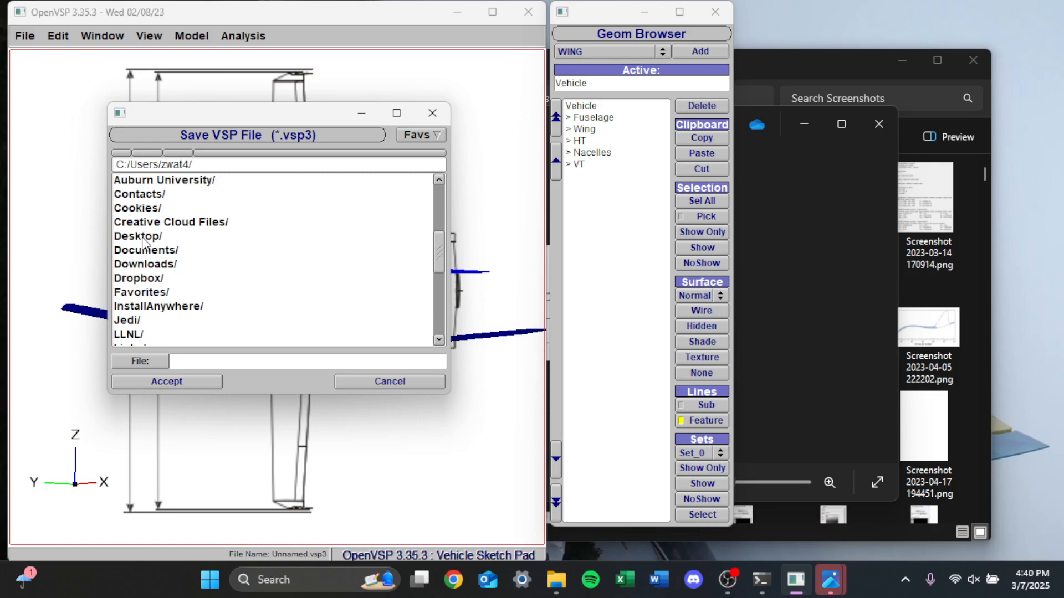
double_click(143, 237)
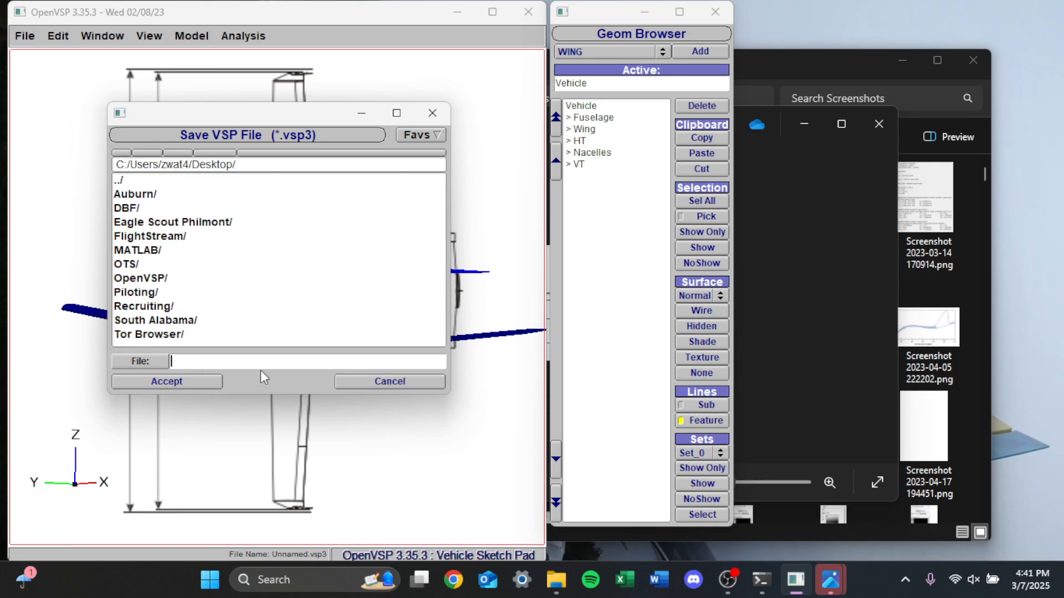
text(DA42)
click(186, 381)
Examine the saved aircraft's canopy and fuselage mesh, nacelles, outer wing and overall shape from several angles and distances.
drag(233, 353, 446, 293)
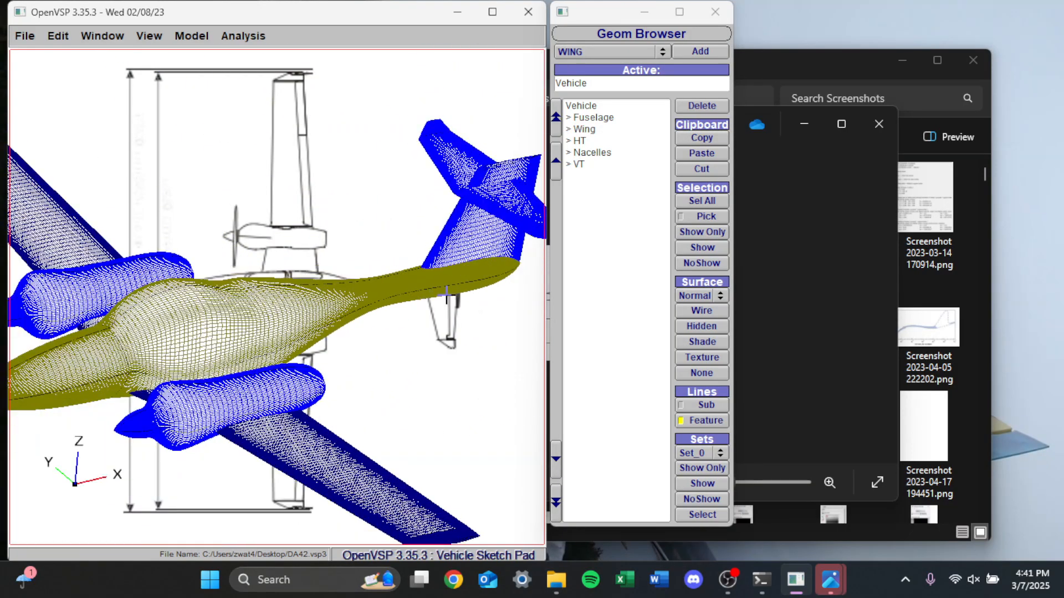
scroll(350, 313, down, 4)
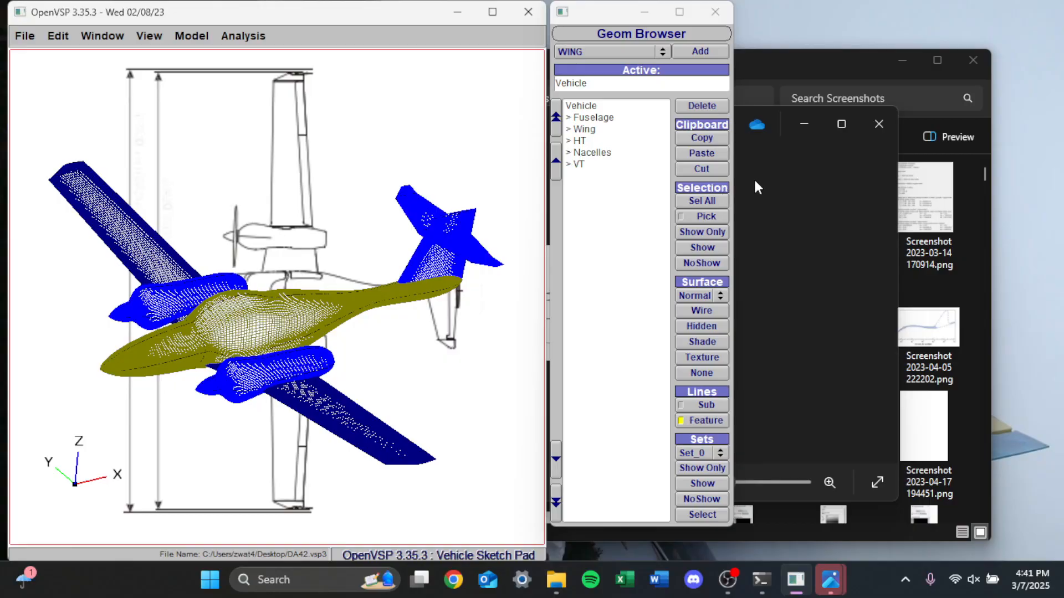
scroll(242, 322, up, 5)
scroll(368, 308, down, 3)
scroll(363, 311, up, 3)
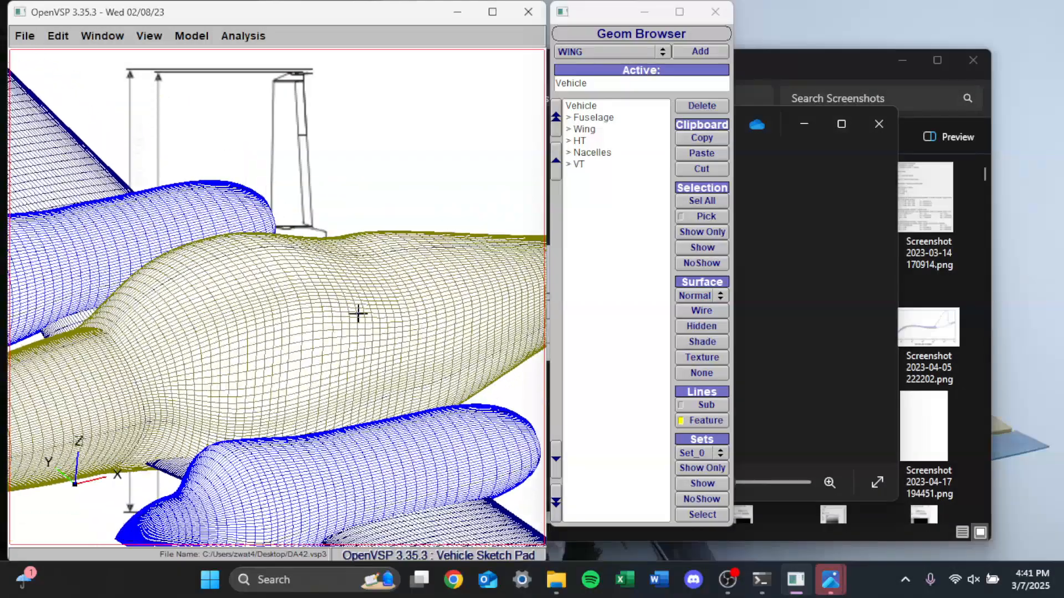
scroll(341, 329, up, 2)
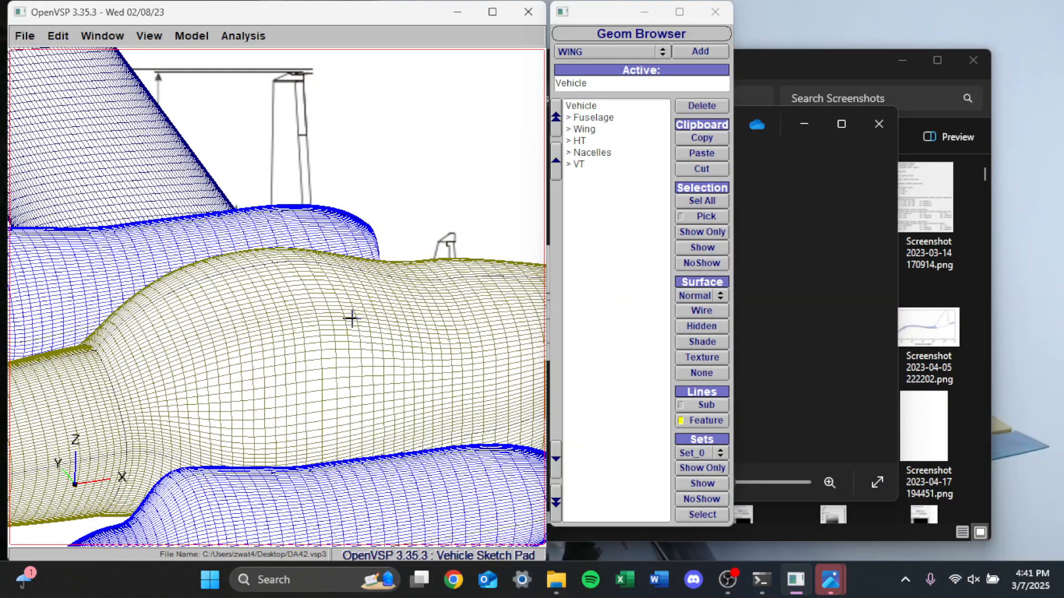
scroll(305, 361, down, 5)
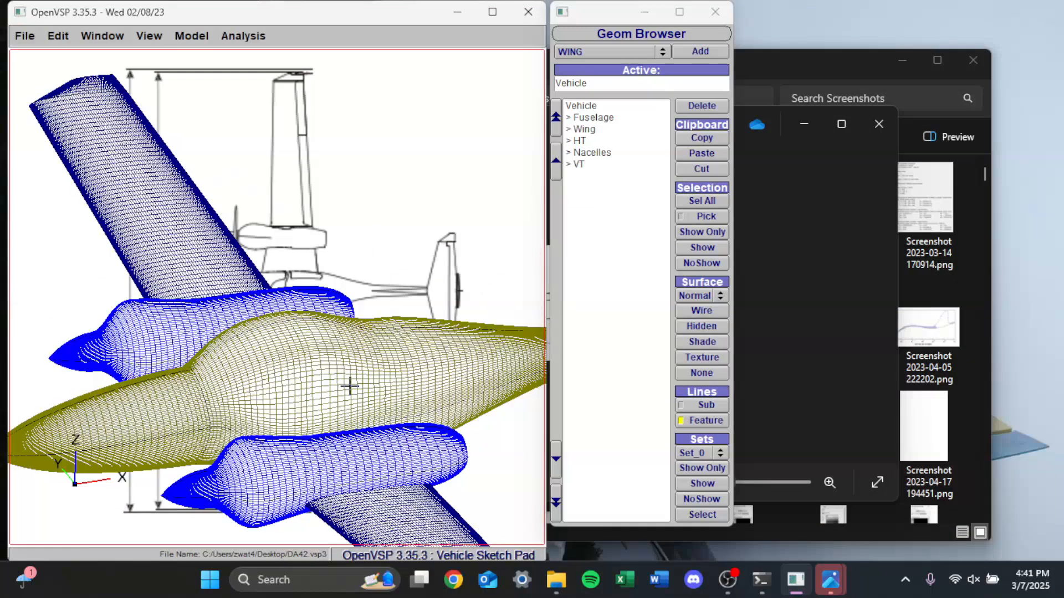
drag(460, 377, 319, 459)
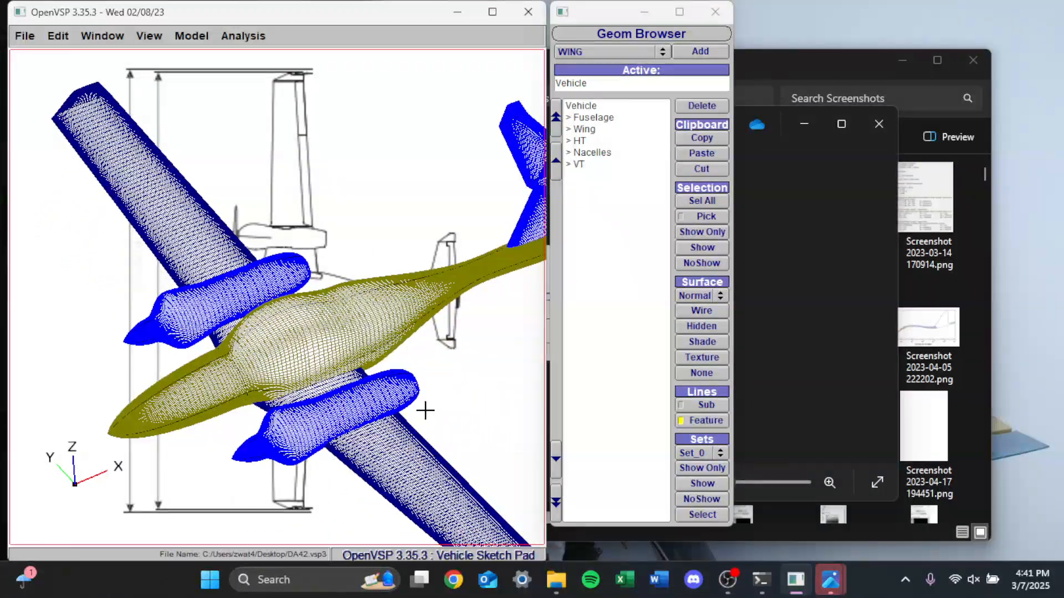
scroll(365, 393, down, 3)
scroll(396, 351, up, 5)
scroll(408, 356, down, 5)
scroll(474, 397, up, 5)
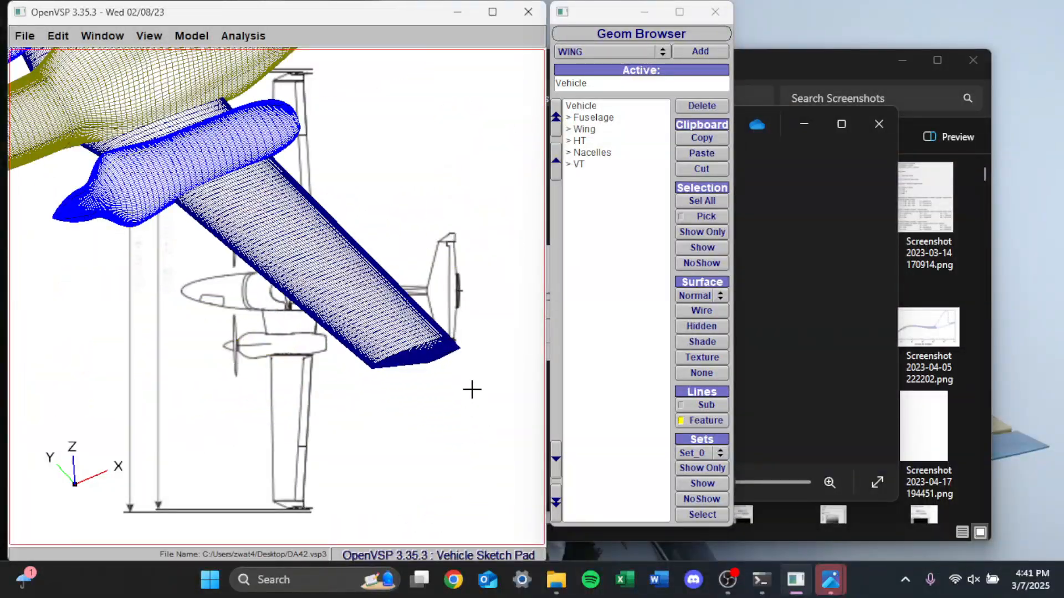
scroll(410, 358, down, 5)
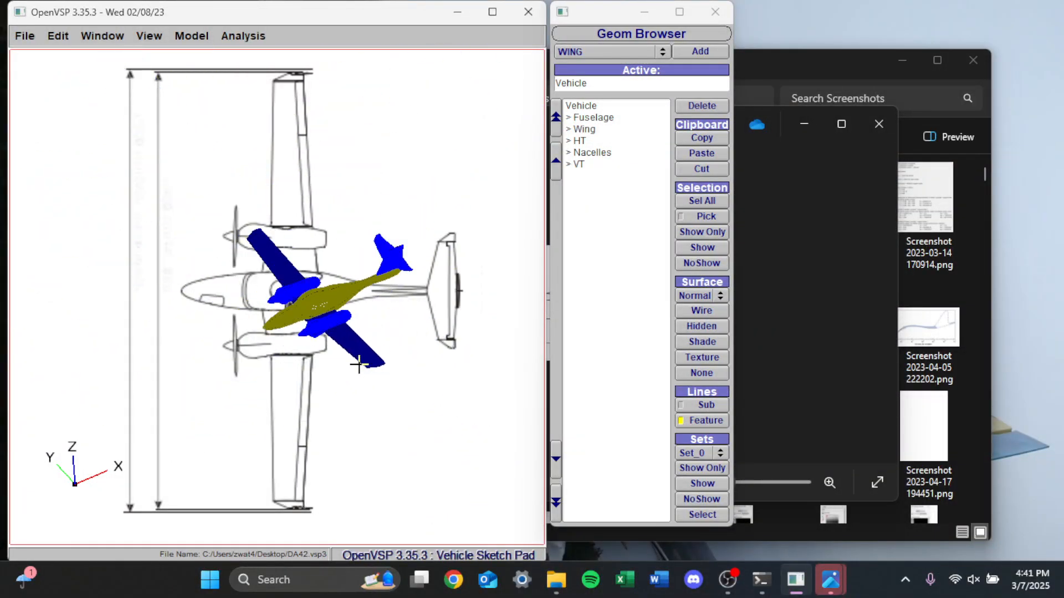
scroll(386, 247, up, 2)
drag(413, 267, 404, 359)
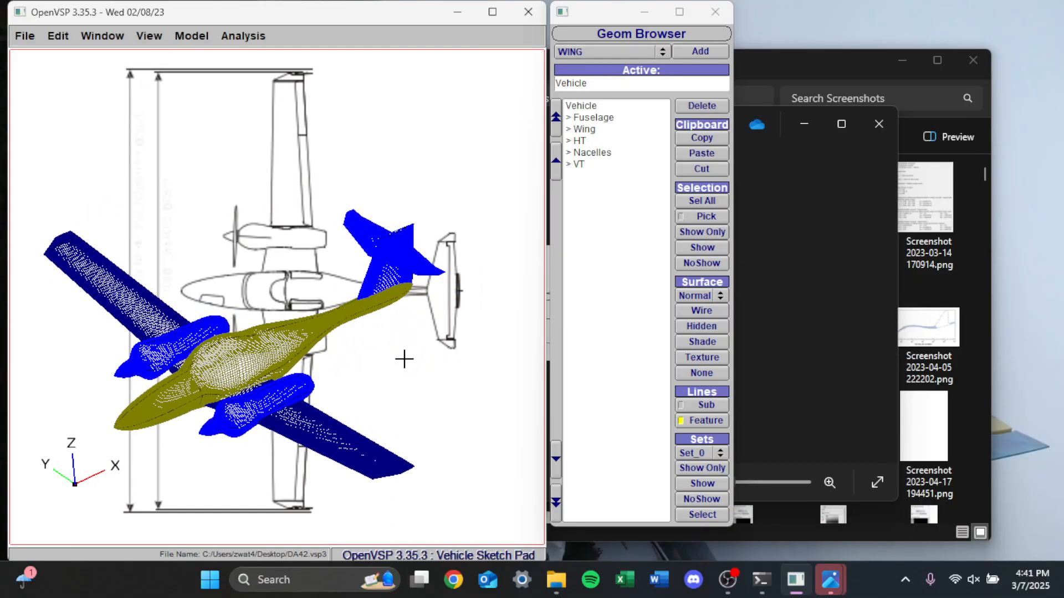